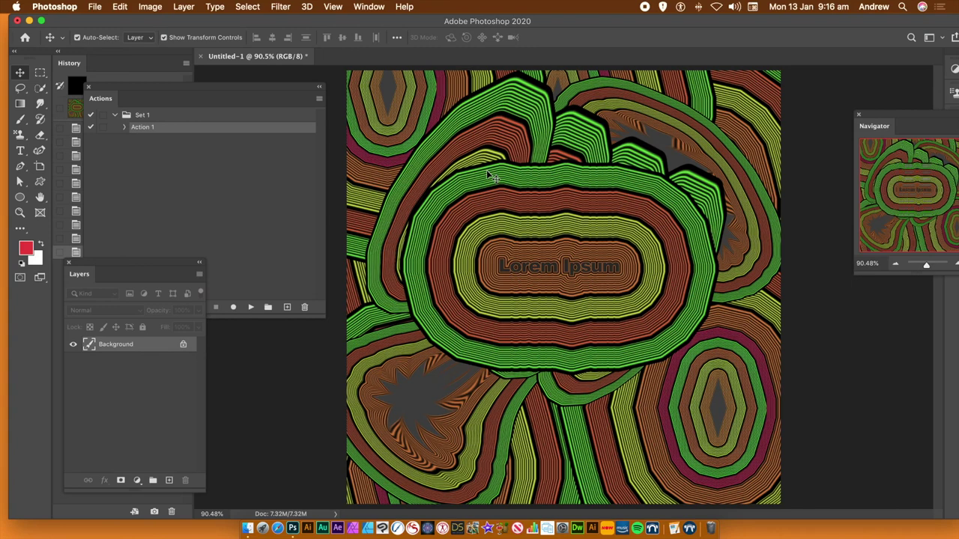
Restore the document's initial black snapshot and draw a custom diamond shape about 98 by 217 px near the canvas centre
left_click(75, 89)
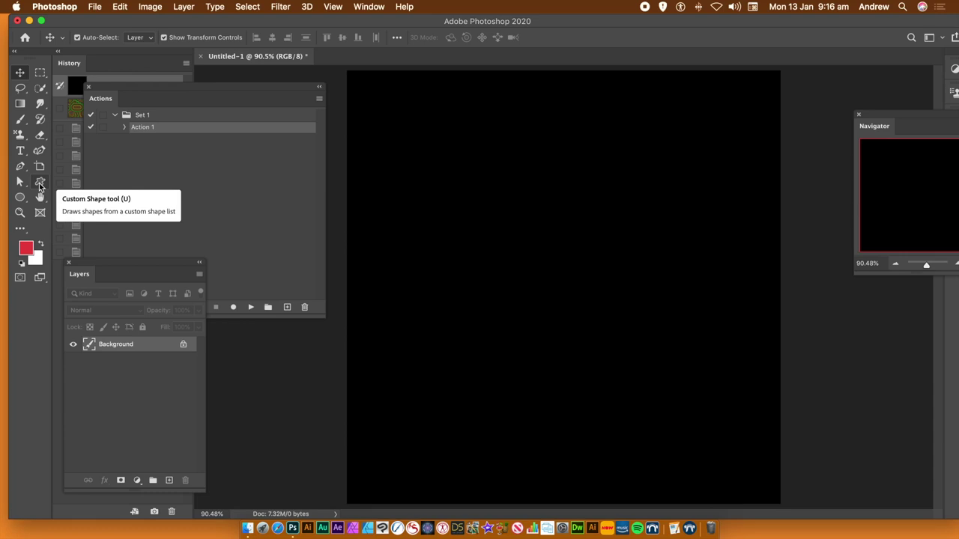
left_click(39, 183)
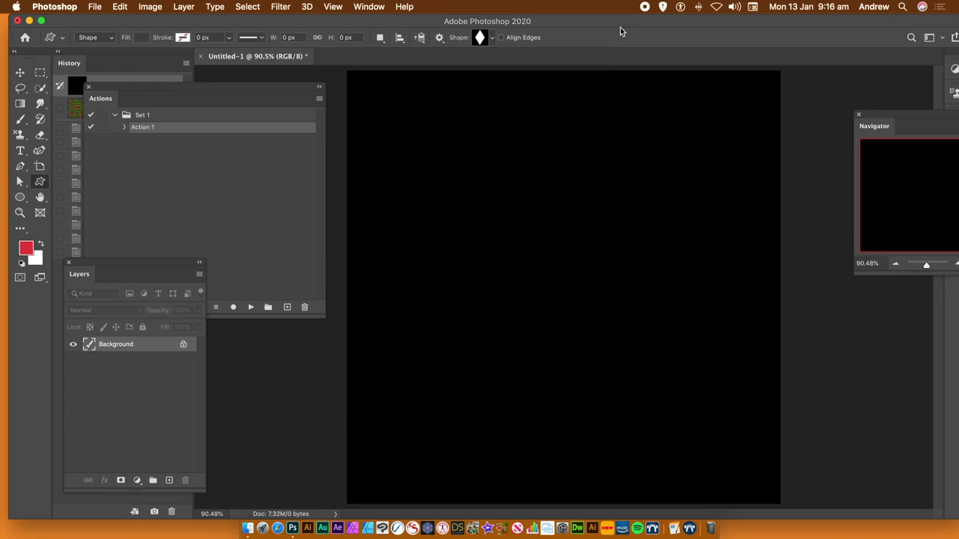
left_click(106, 39)
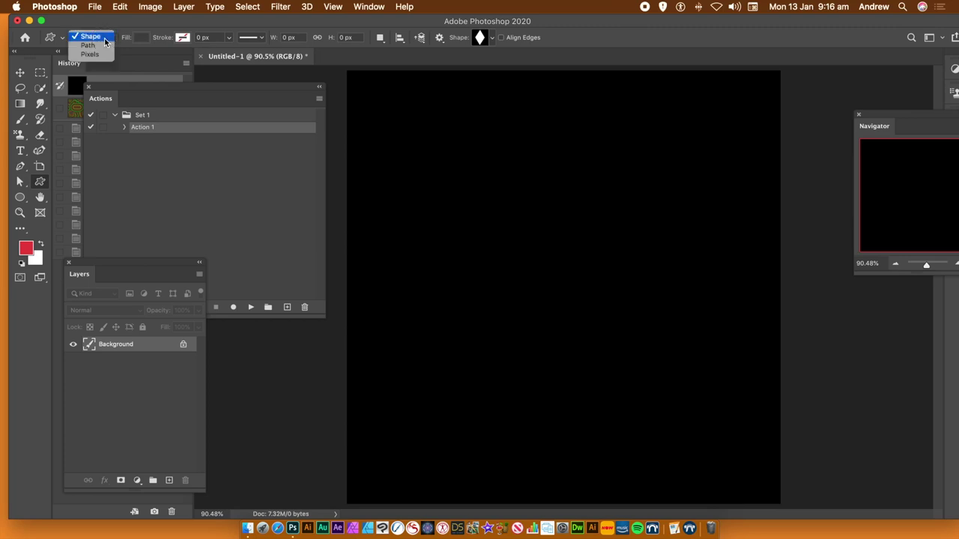
left_click(157, 30)
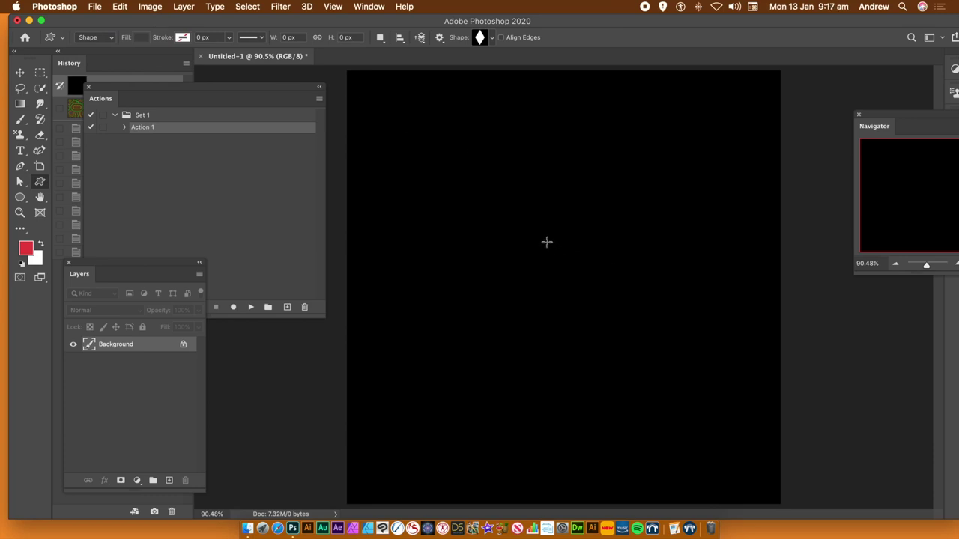
left_click_drag(534, 234, 561, 293)
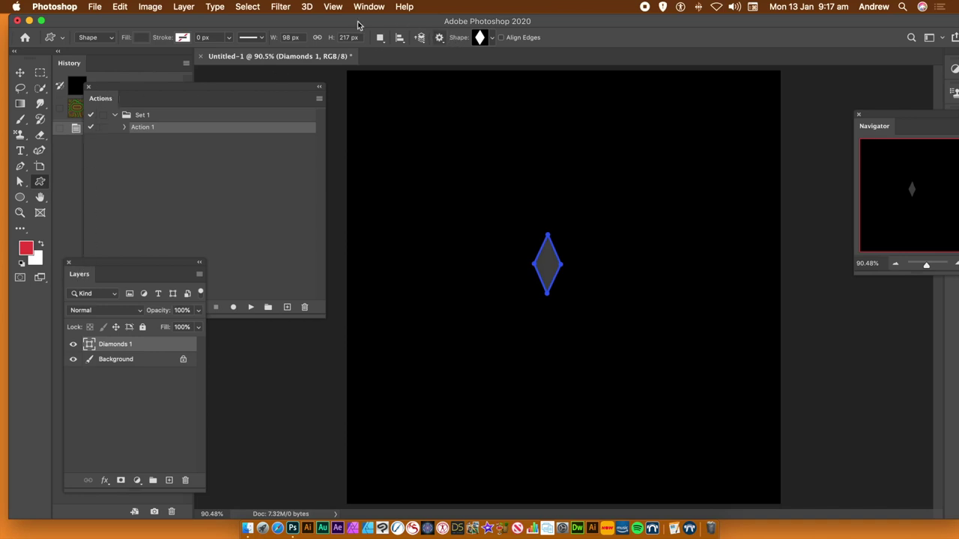
Create a new action with the default name in Set 1 and start recording it
left_click(365, 7)
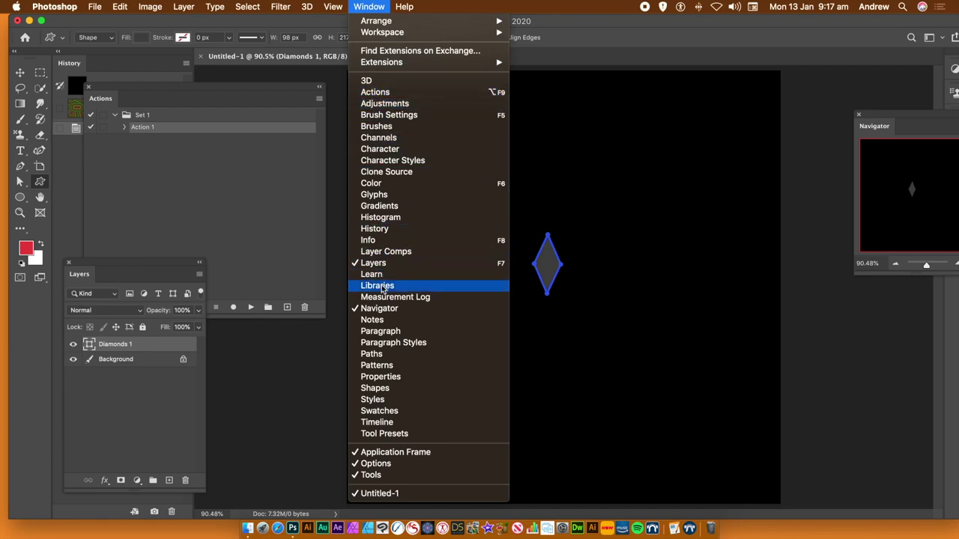
left_click(651, 38)
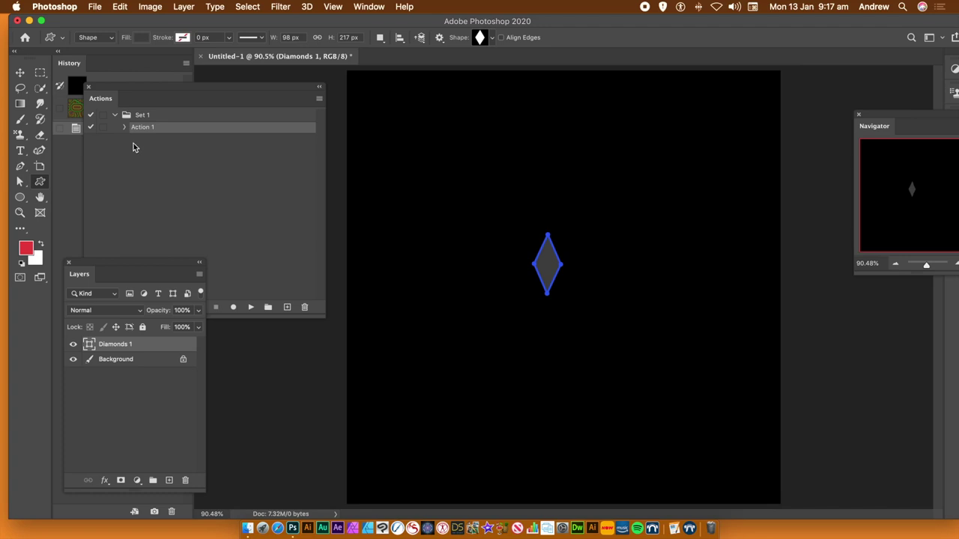
left_click(169, 179)
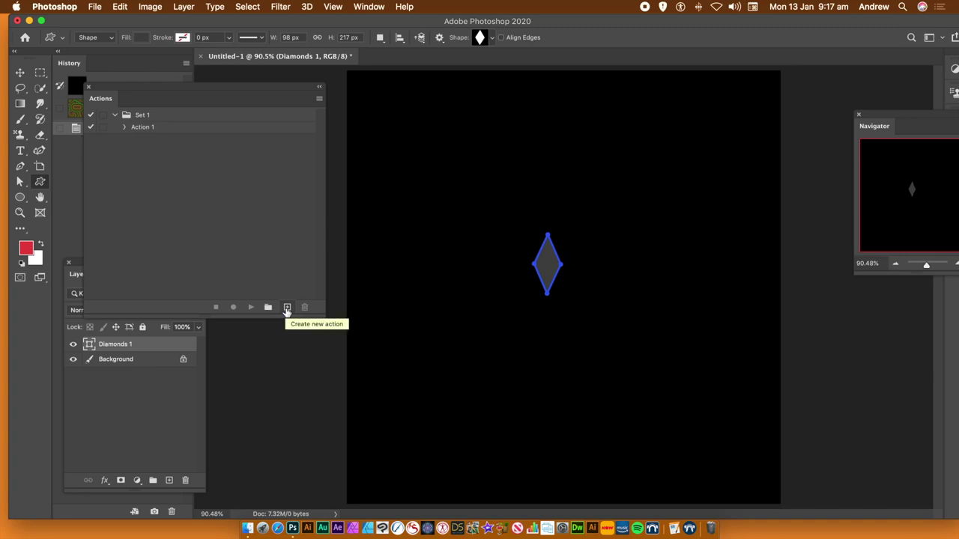
left_click(287, 308)
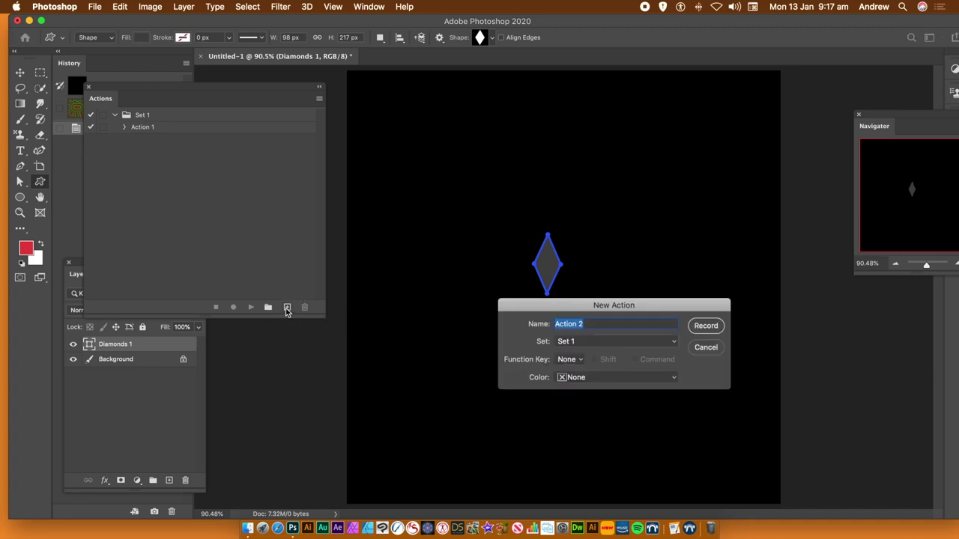
left_click(705, 325)
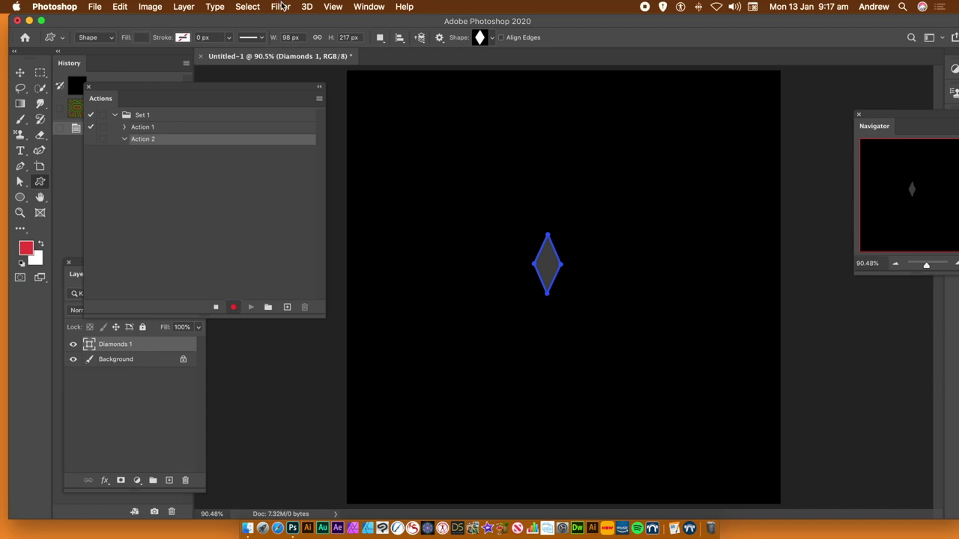
Add a Stroke layer style to the diamond layer and set its size to 73 px
left_click(185, 8)
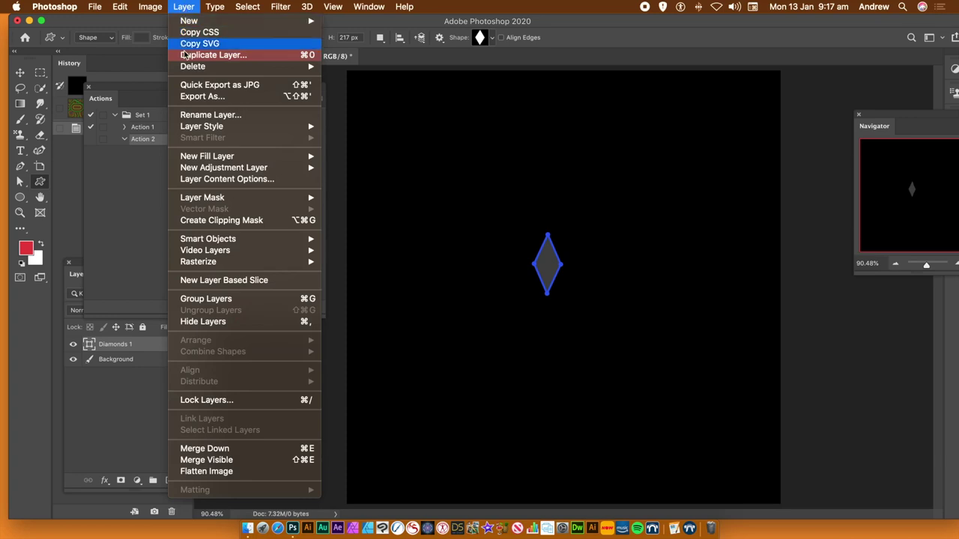
mouse_move(196, 129)
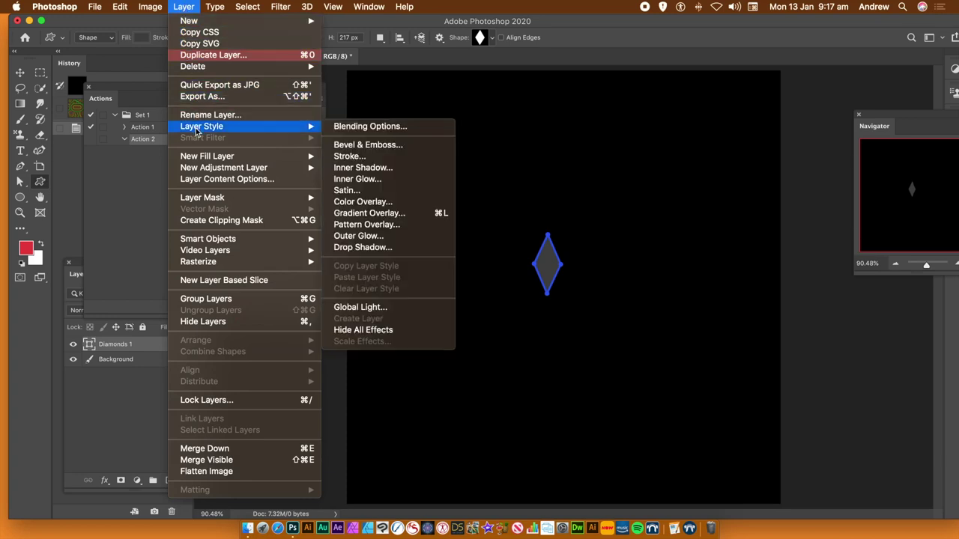
left_click(361, 157)
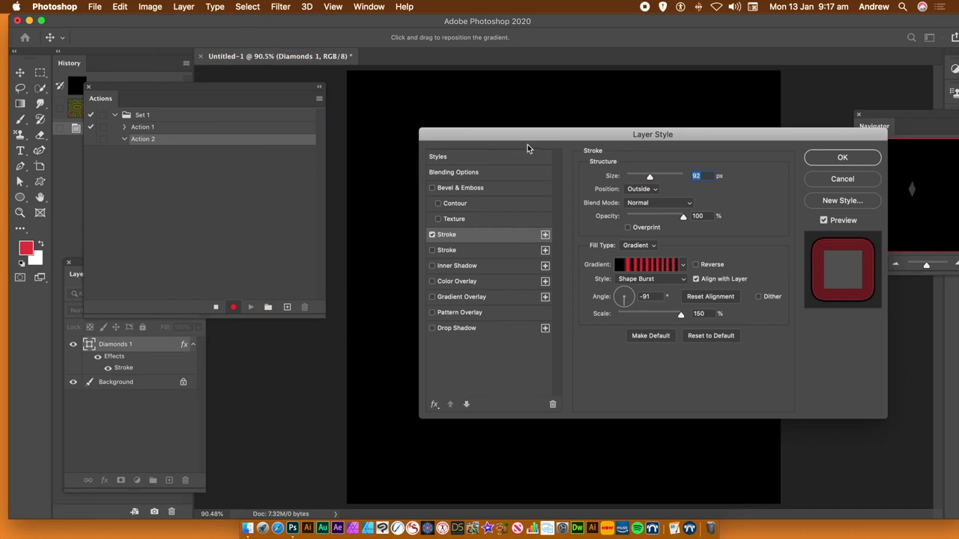
left_click_drag(522, 135, 704, 145)
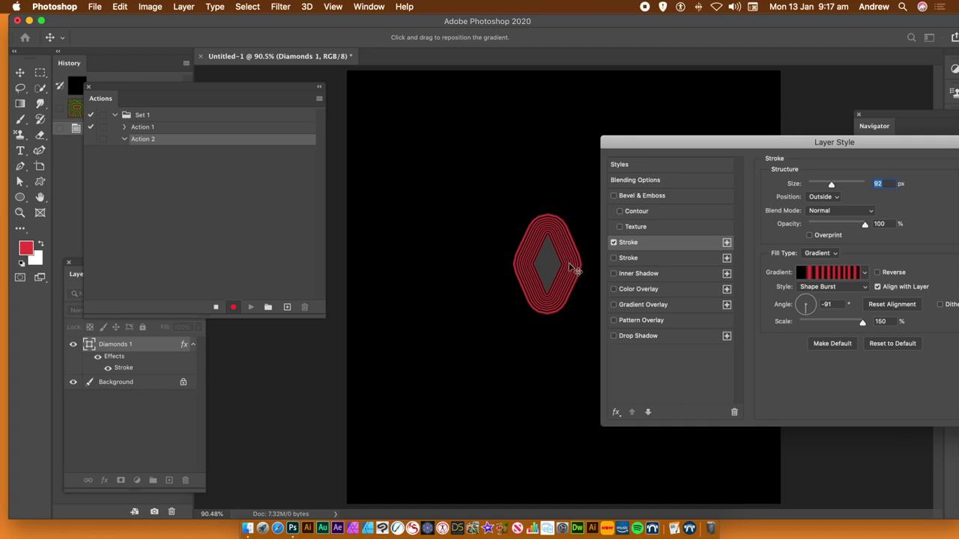
left_click_drag(824, 142, 739, 138)
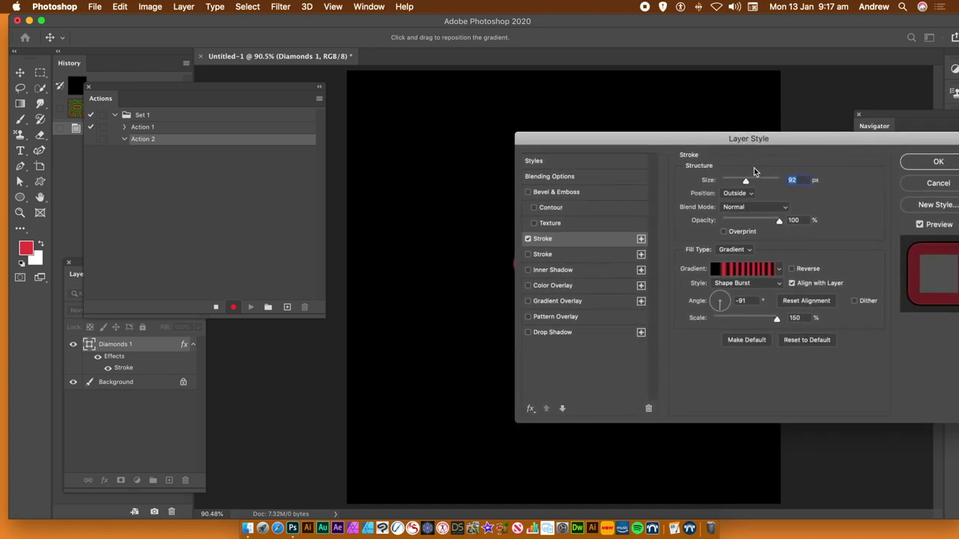
left_click_drag(747, 180, 763, 181)
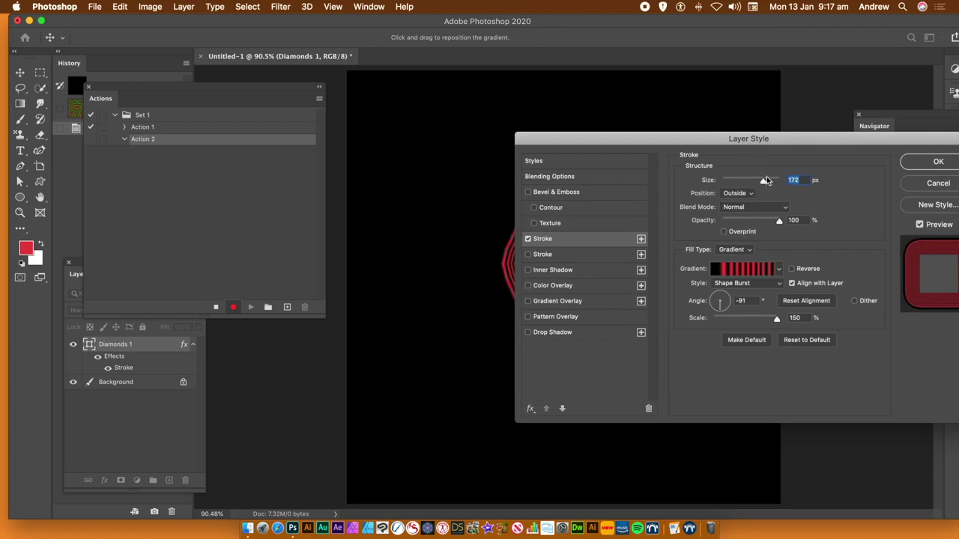
left_click_drag(724, 146, 788, 148)
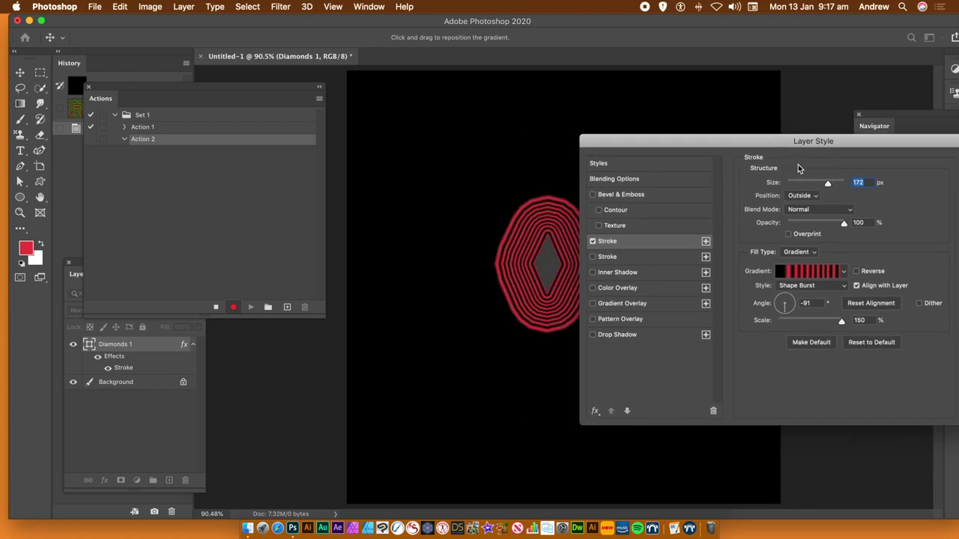
left_click_drag(819, 184, 807, 186)
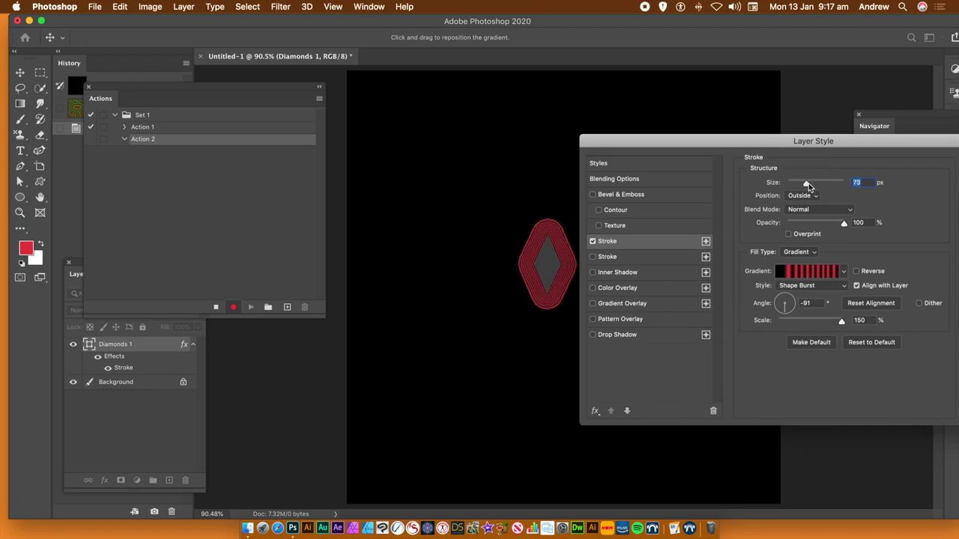
Choose Gradient as the stroke's fill type and Shape Burst as its style, trying Reverse on and off
left_click(815, 252)
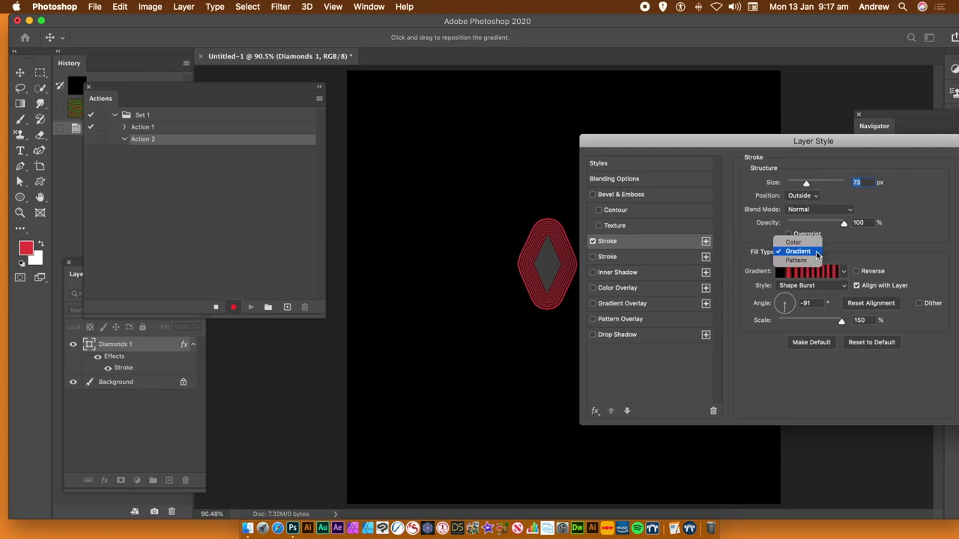
left_click(806, 255)
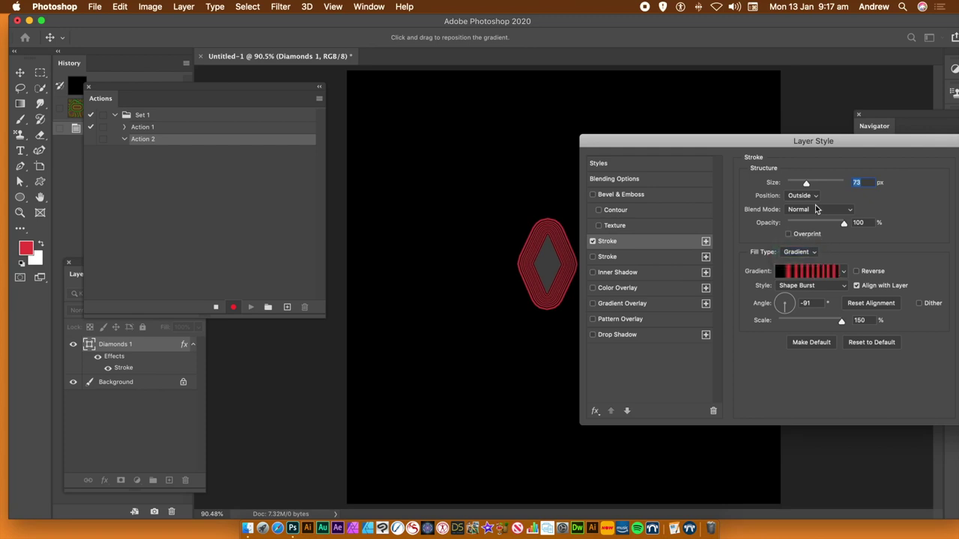
left_click(813, 198)
left_click(813, 288)
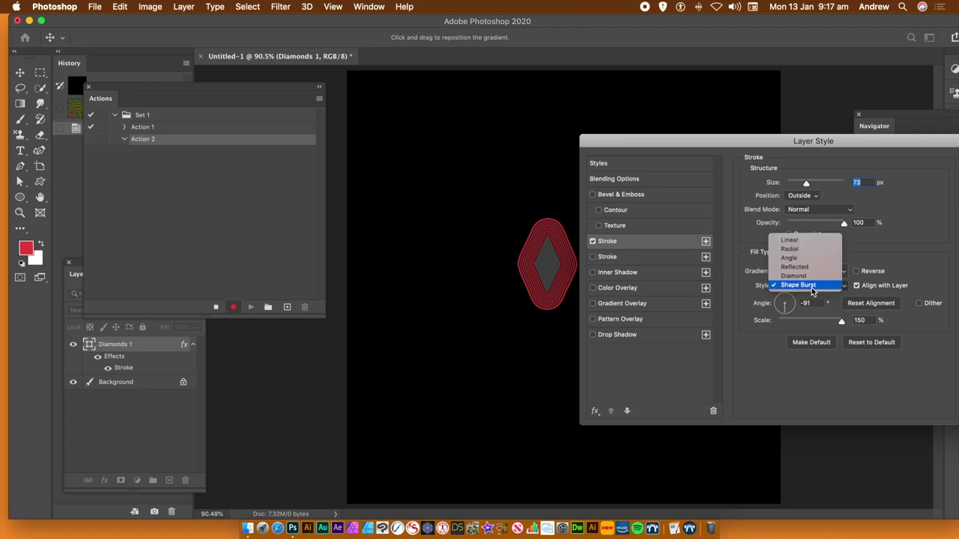
left_click(811, 288)
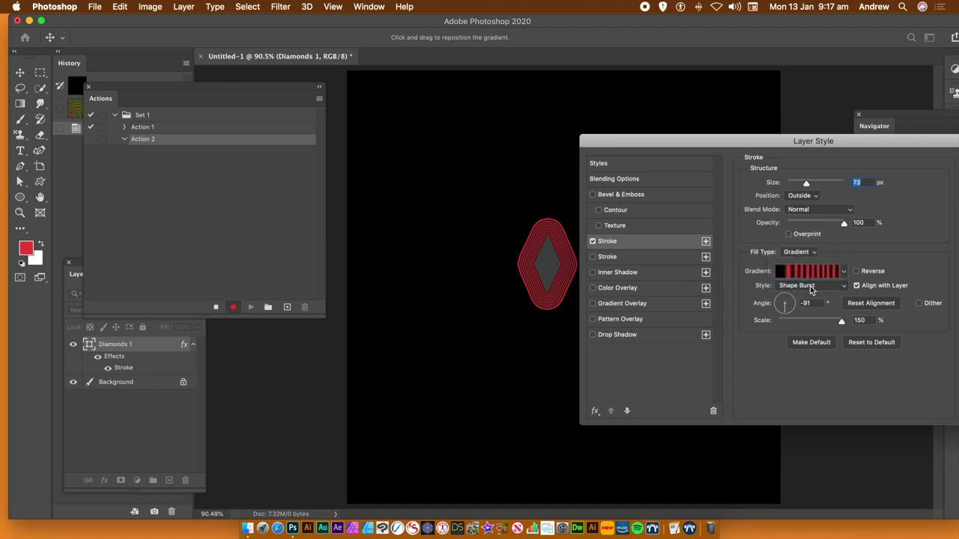
left_click(856, 271)
left_click(857, 271)
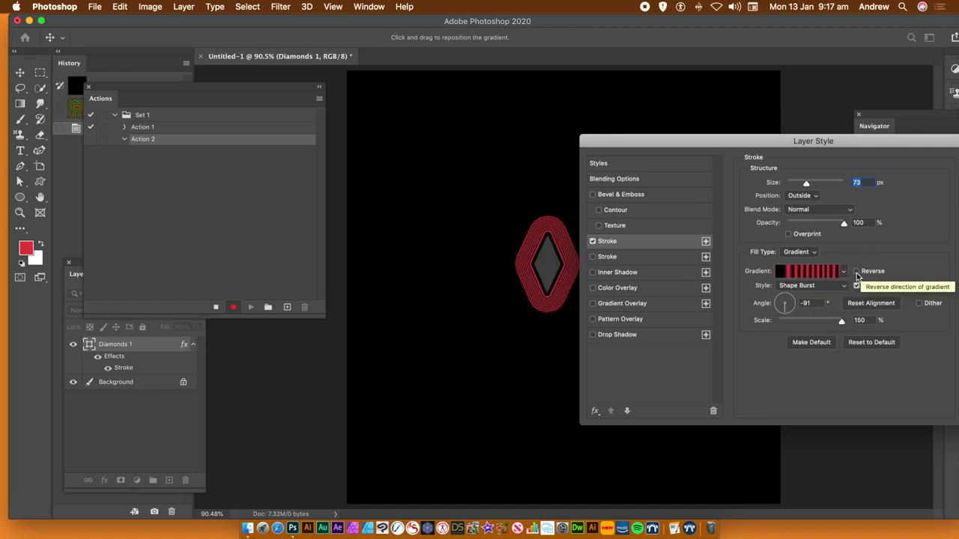
Open the stroke's gradient for editing and nudge its second black colour stop slightly toward the start
left_click(806, 275)
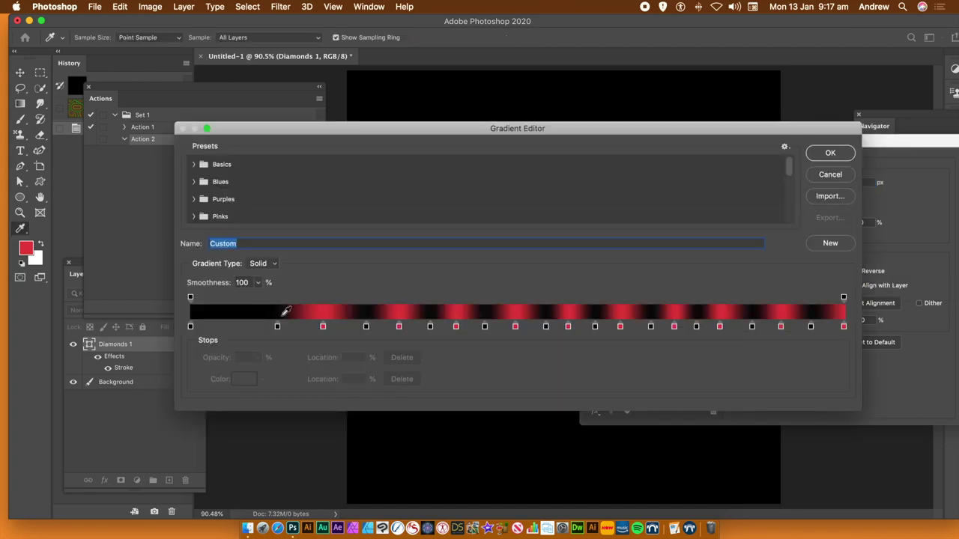
left_click(190, 328)
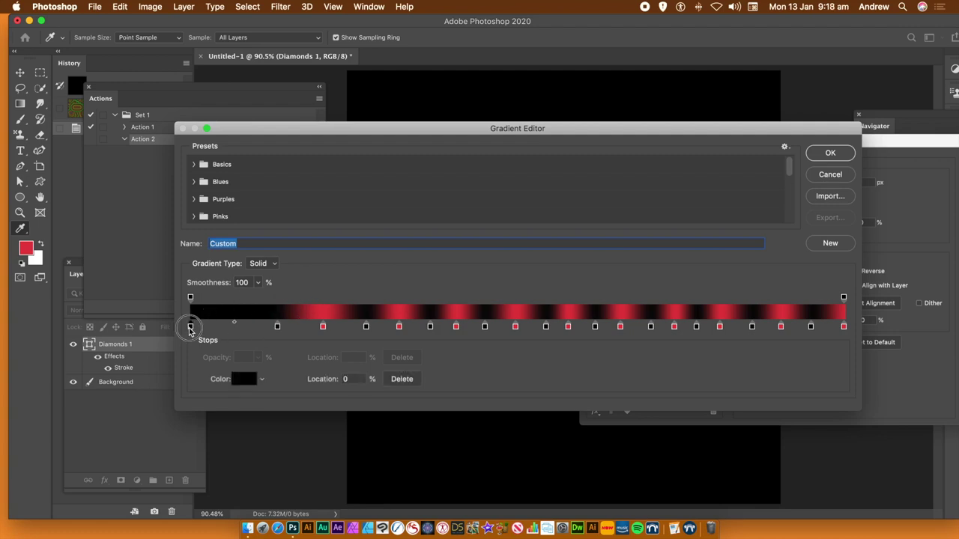
double_click(277, 328)
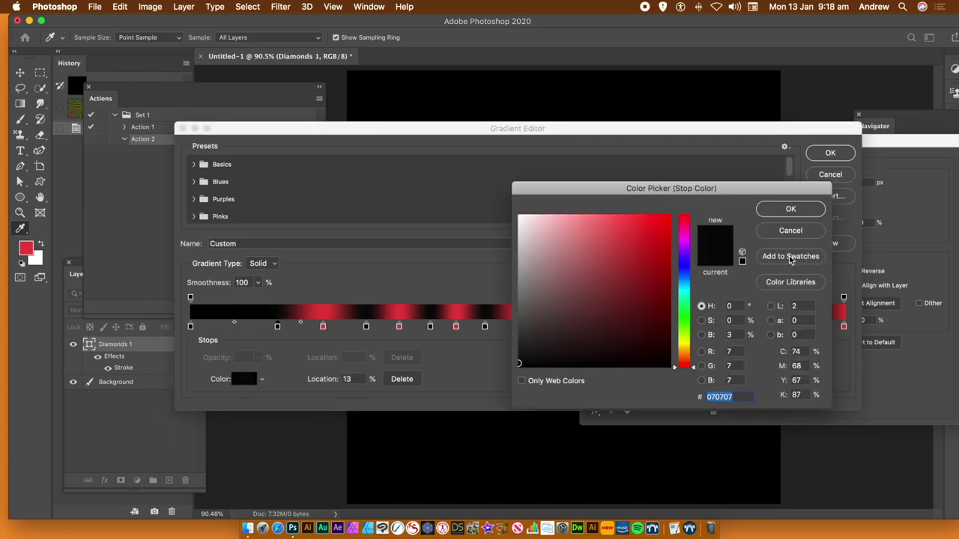
left_click(790, 231)
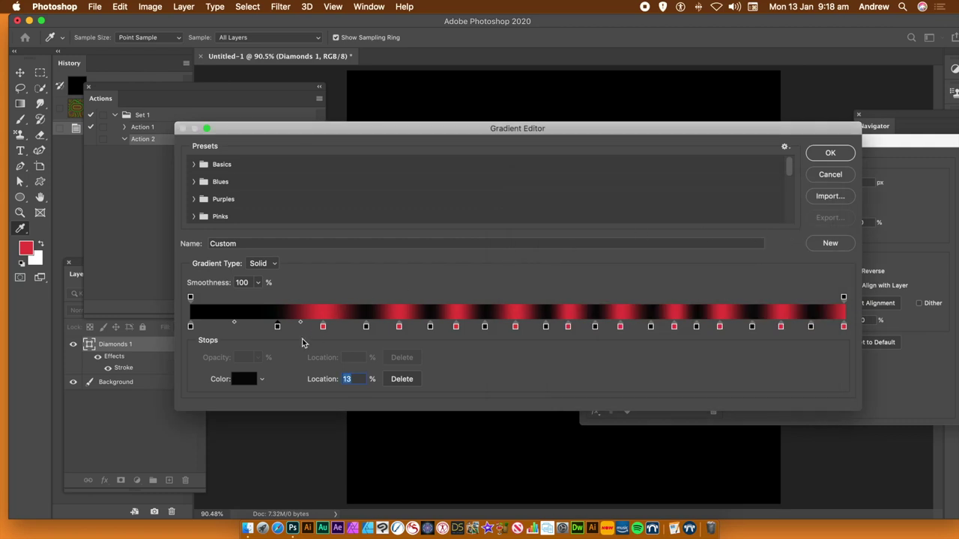
mouse_move(277, 330)
left_mouse_down()
mouse_move(248, 328)
mouse_move(289, 327)
mouse_move(275, 328)
left_mouse_up()
Add a red colour stop at 7% between the gradient's first two black stops and remove it again
left_click(323, 327)
left_click(236, 328)
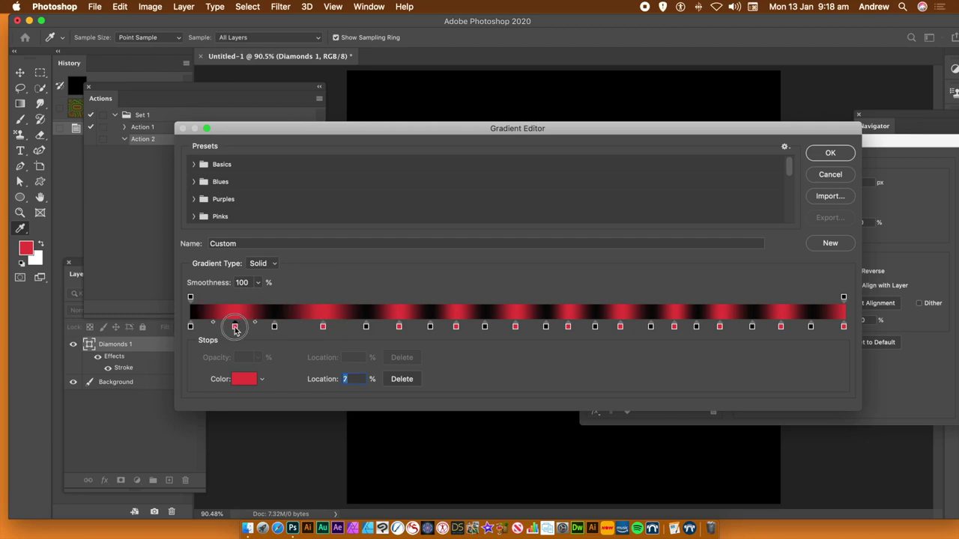
double_click(234, 326)
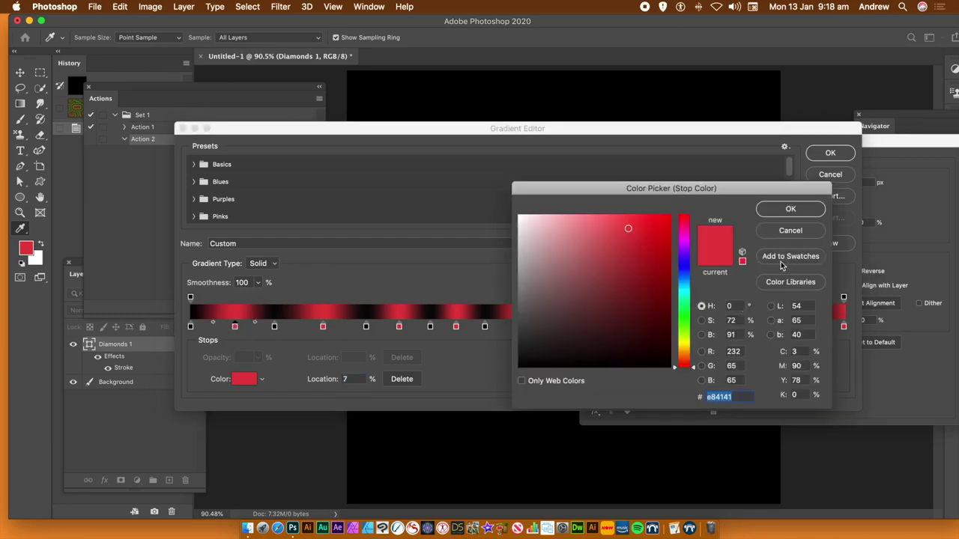
left_click(791, 209)
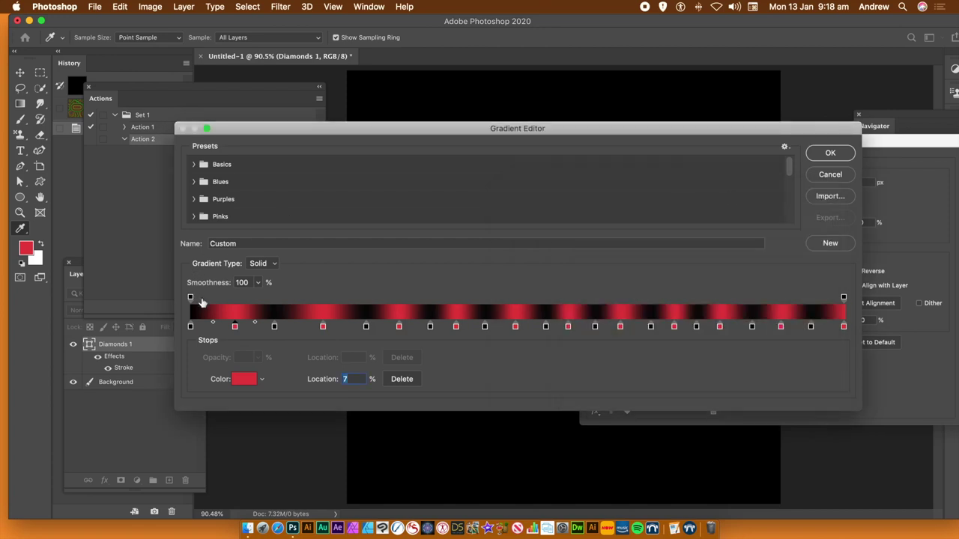
left_click_drag(235, 328, 235, 338)
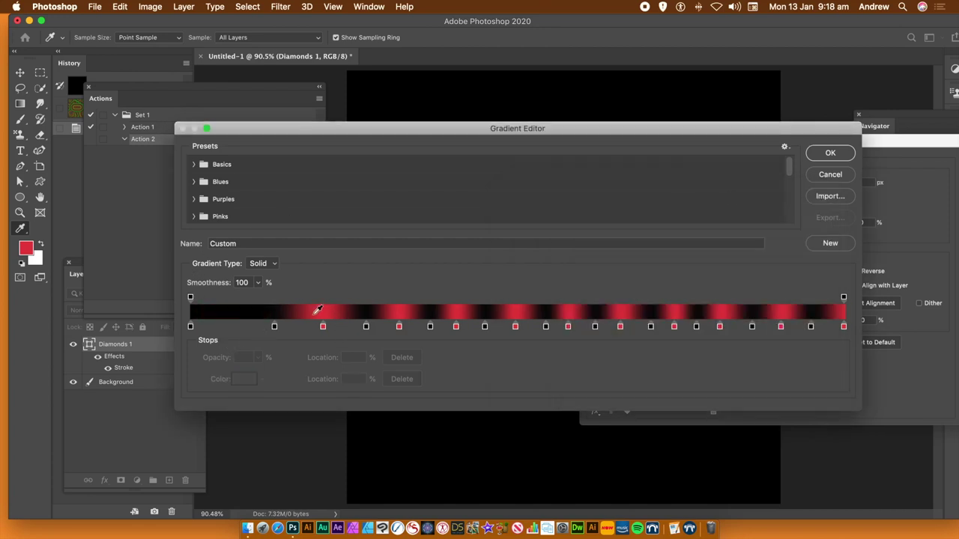
Place the gradient's first red stop at 20% and apply the gradient and stroke style to the diamond layer
mouse_move(323, 326)
left_mouse_down()
mouse_move(338, 327)
mouse_move(322, 328)
left_mouse_up()
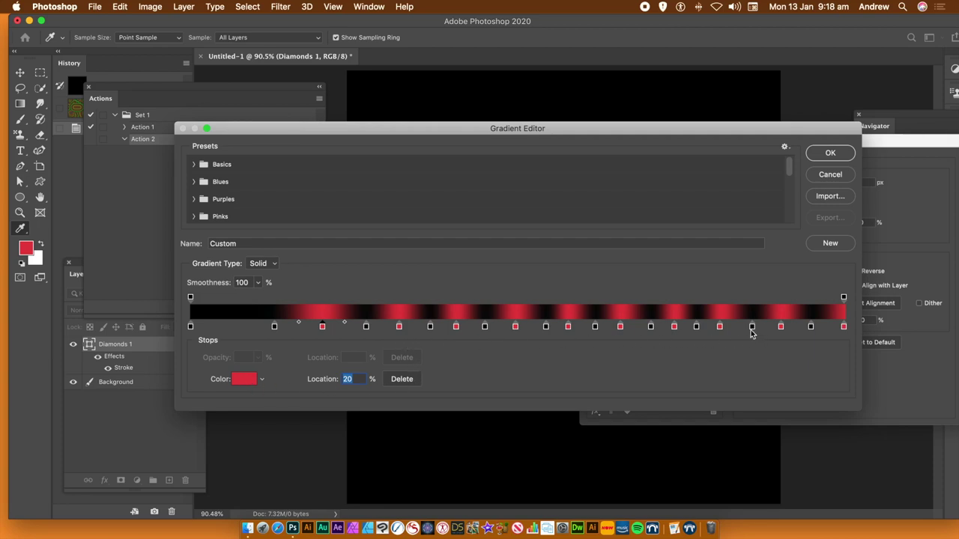
left_click(830, 154)
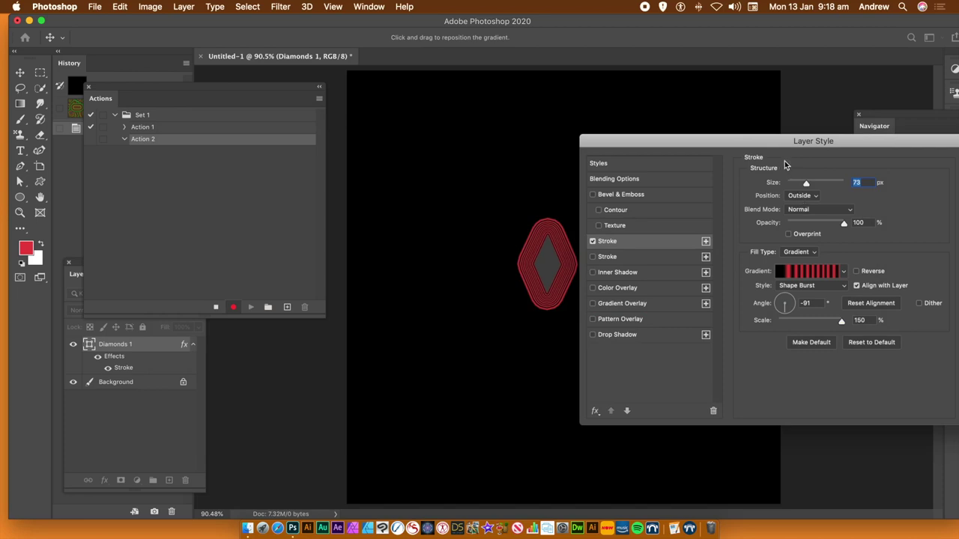
left_click_drag(830, 146, 724, 144)
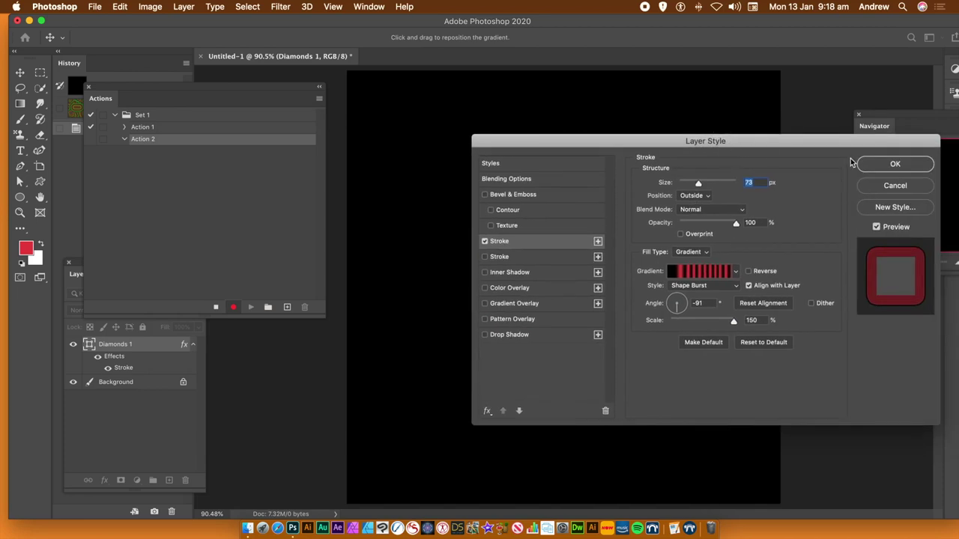
left_click(893, 164)
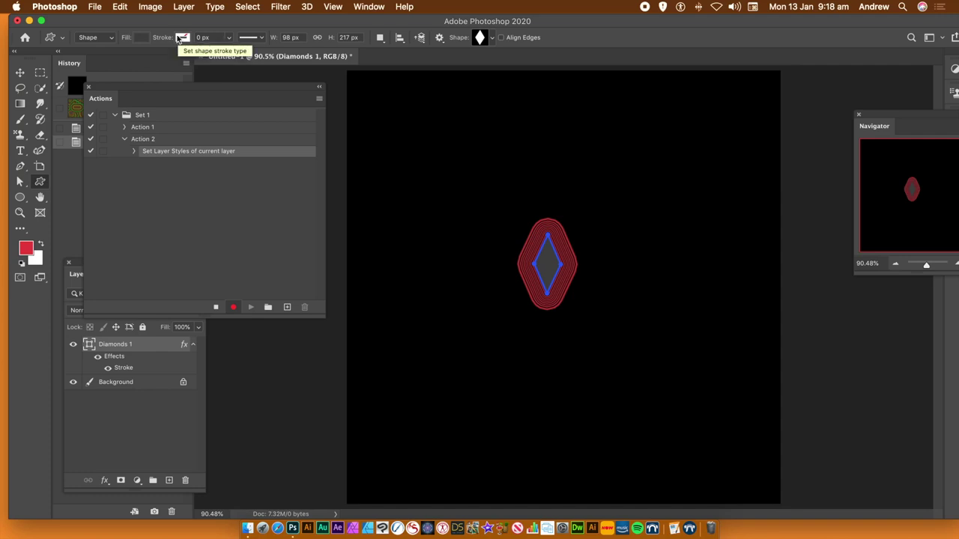
Convert the stroked diamond layer to a smart object while the action records
left_click(152, 8)
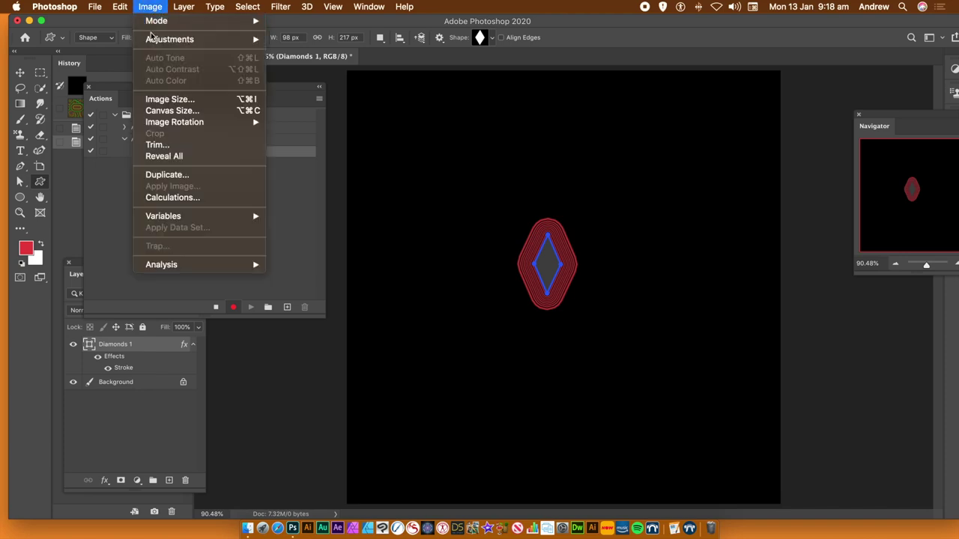
mouse_move(154, 42)
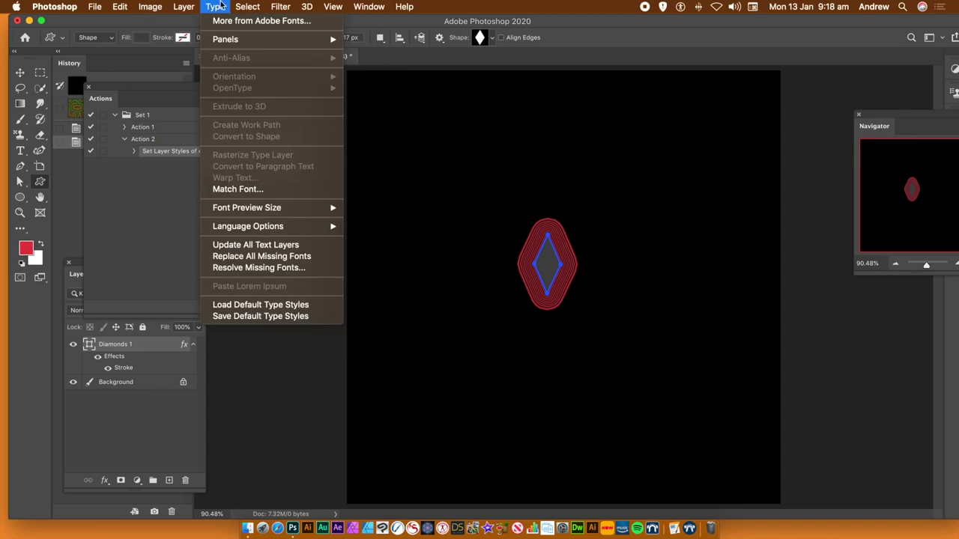
mouse_move(180, 7)
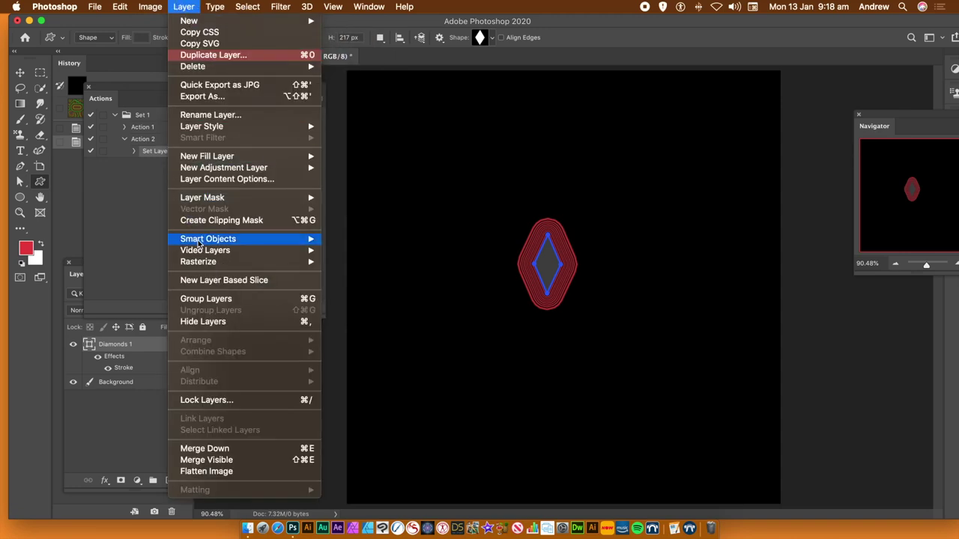
mouse_move(201, 241)
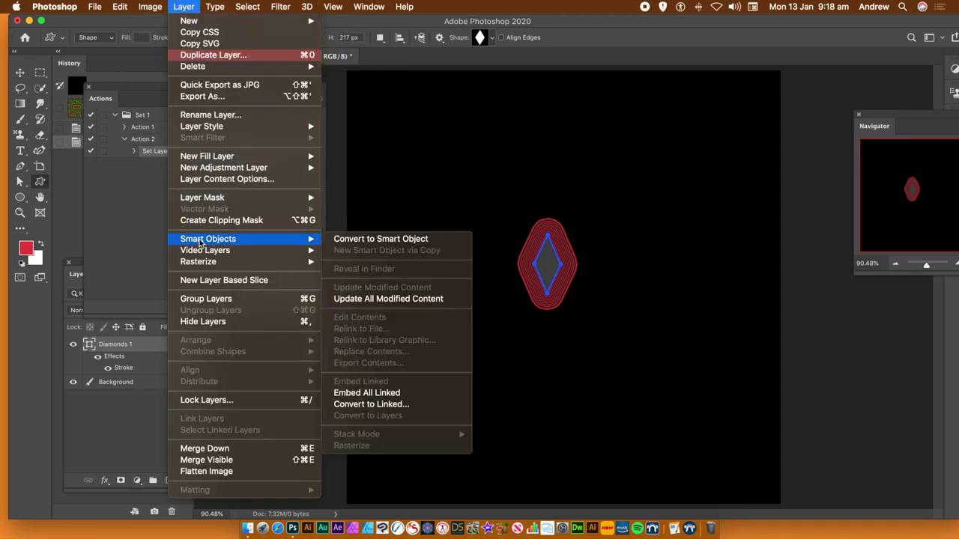
left_click(385, 240)
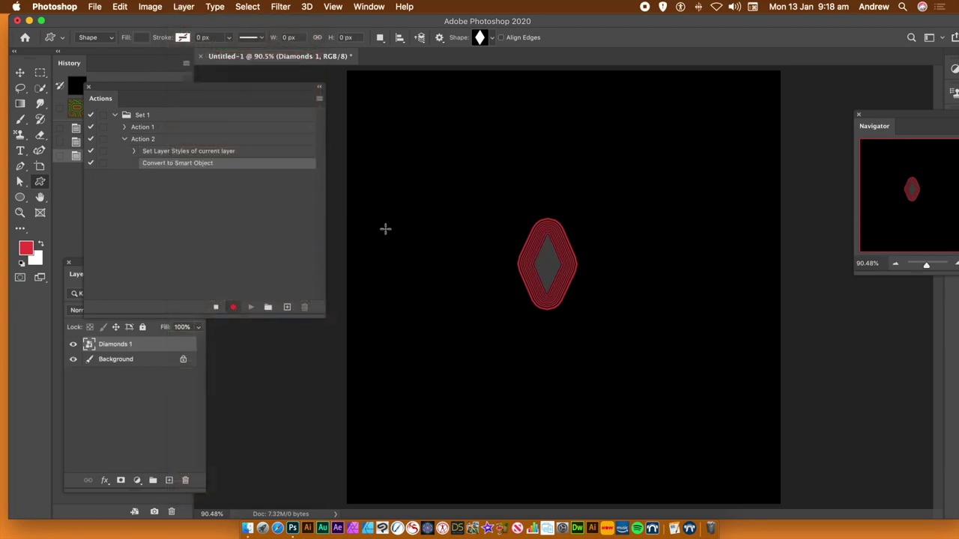
Apply a Hue/Saturation adjustment with Hue -74 to the diamond smart object
left_click(21, 74)
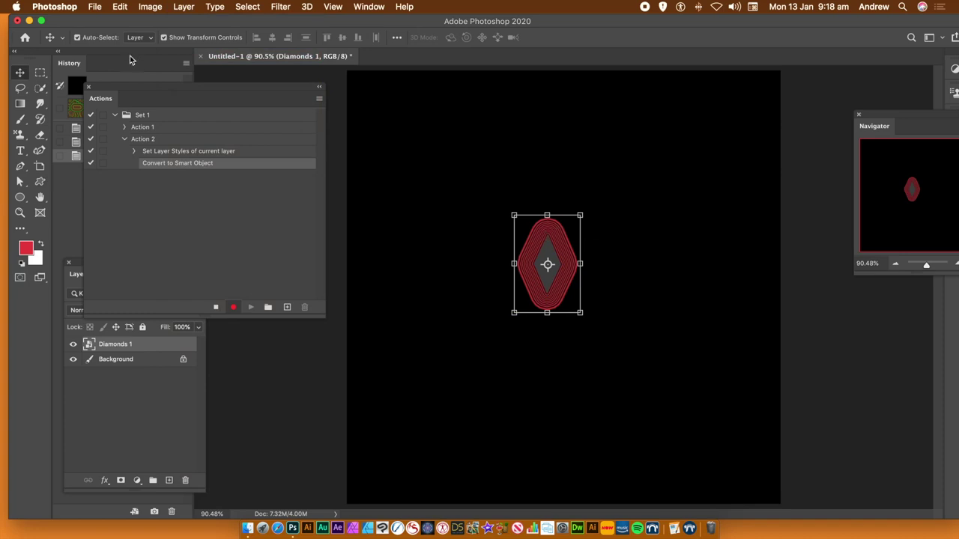
left_click(151, 7)
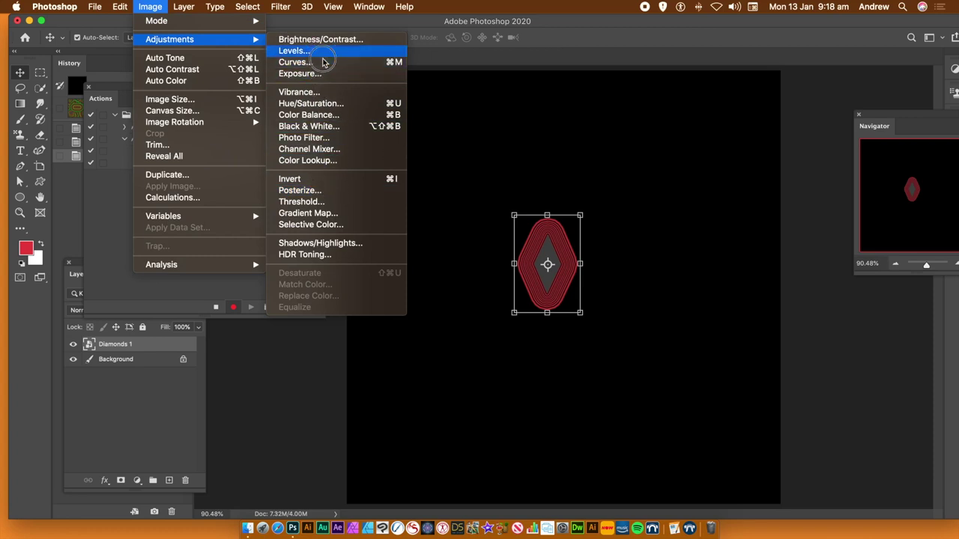
left_click(356, 105)
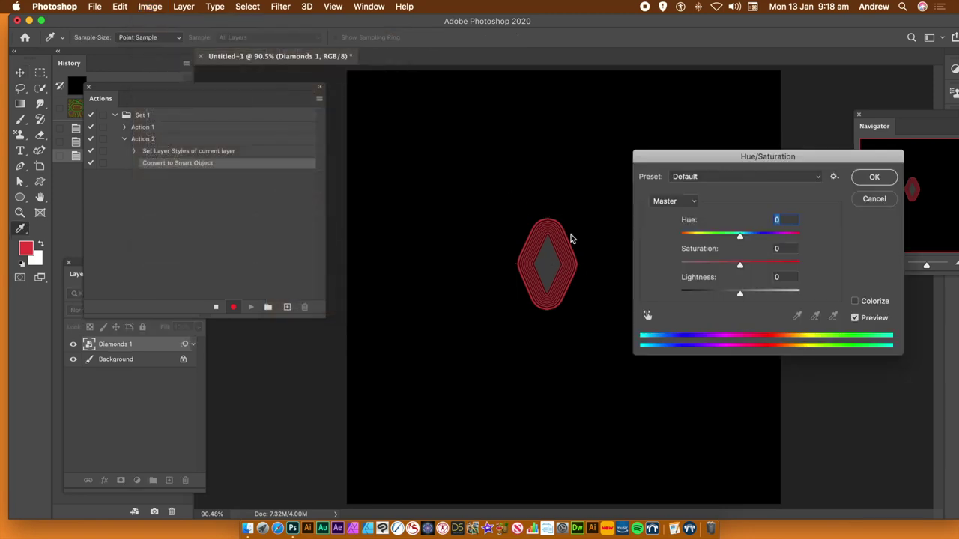
mouse_move(712, 238)
left_mouse_down()
mouse_move(694, 237)
mouse_move(706, 238)
left_mouse_up()
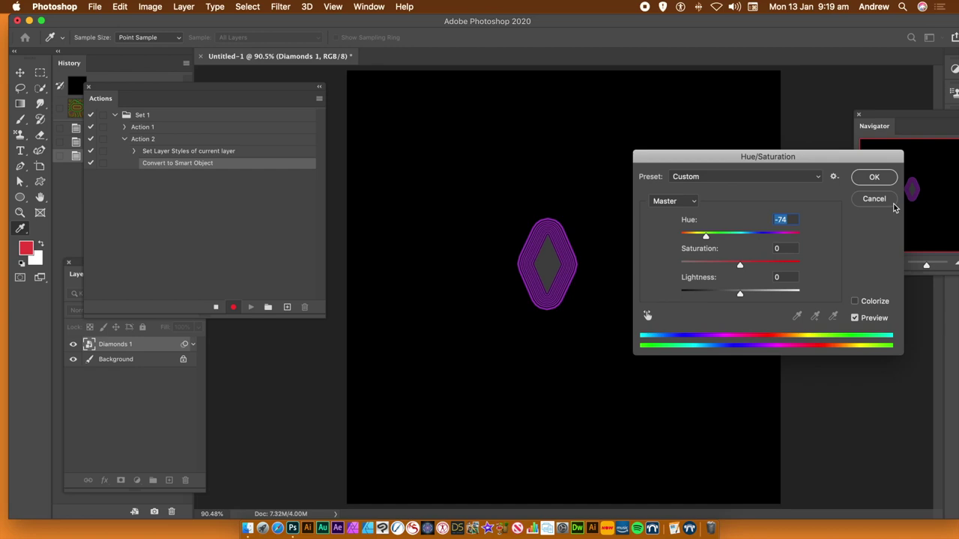
left_click(876, 179)
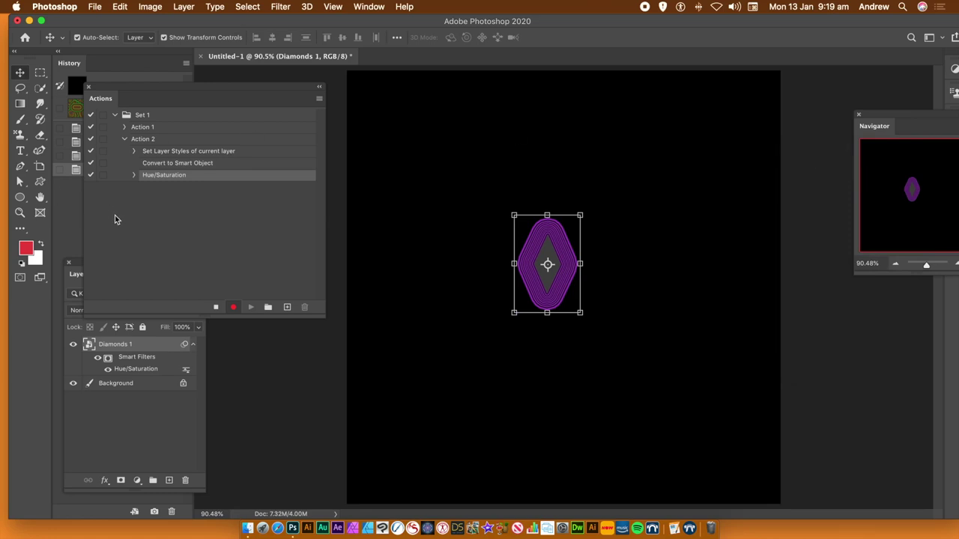
Add a 73 px outside gradient stroke in Shape Burst style around the purple diamond smart object
left_click(183, 7)
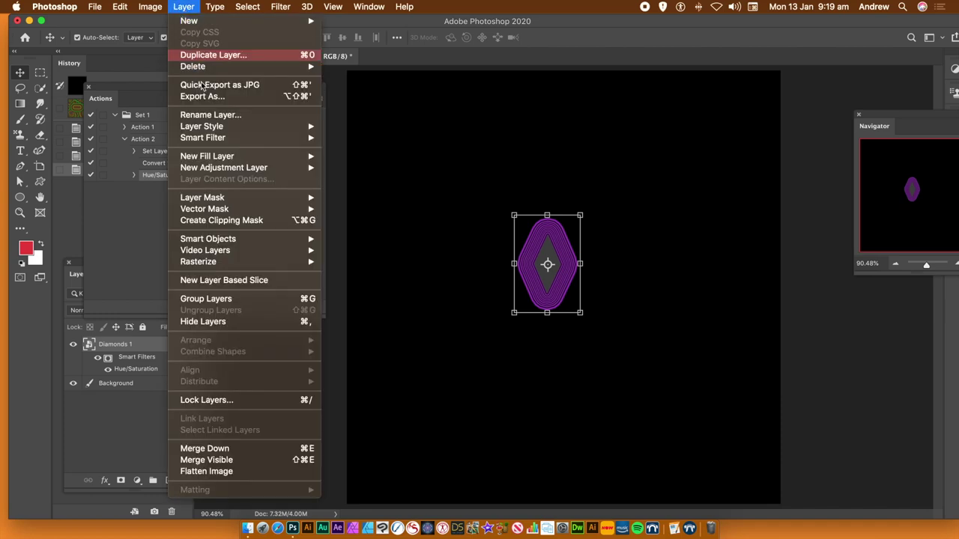
mouse_move(222, 133)
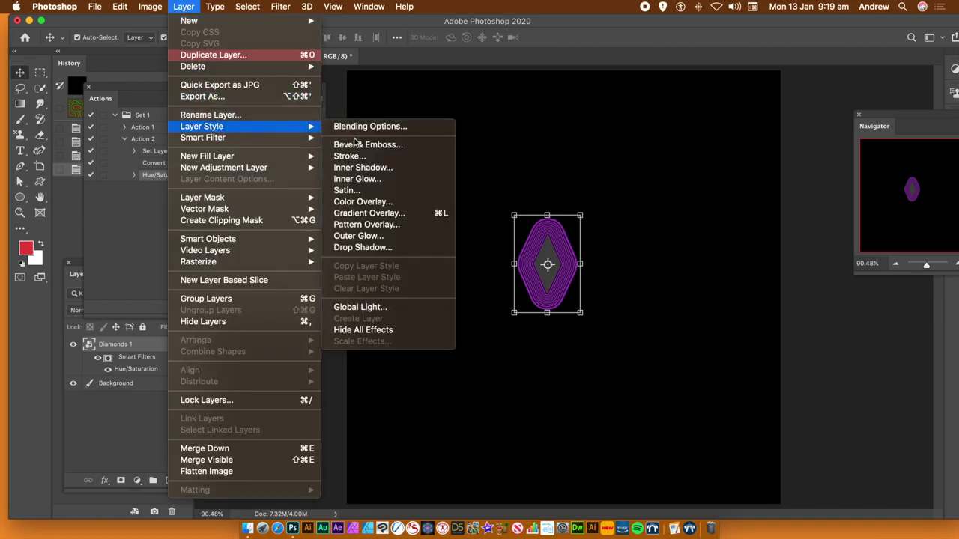
left_click(360, 156)
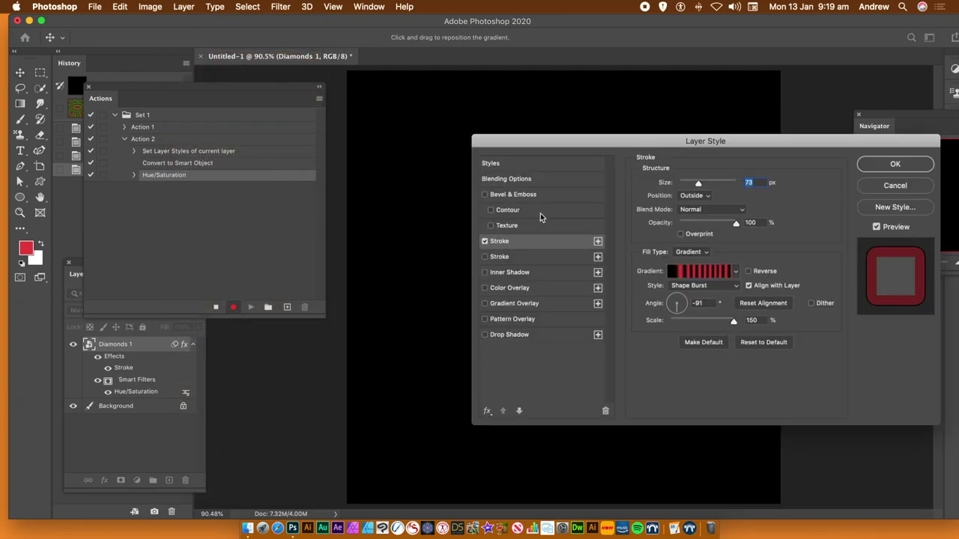
mouse_move(572, 140)
left_mouse_down()
mouse_move(767, 179)
mouse_move(617, 159)
mouse_move(714, 172)
left_mouse_up()
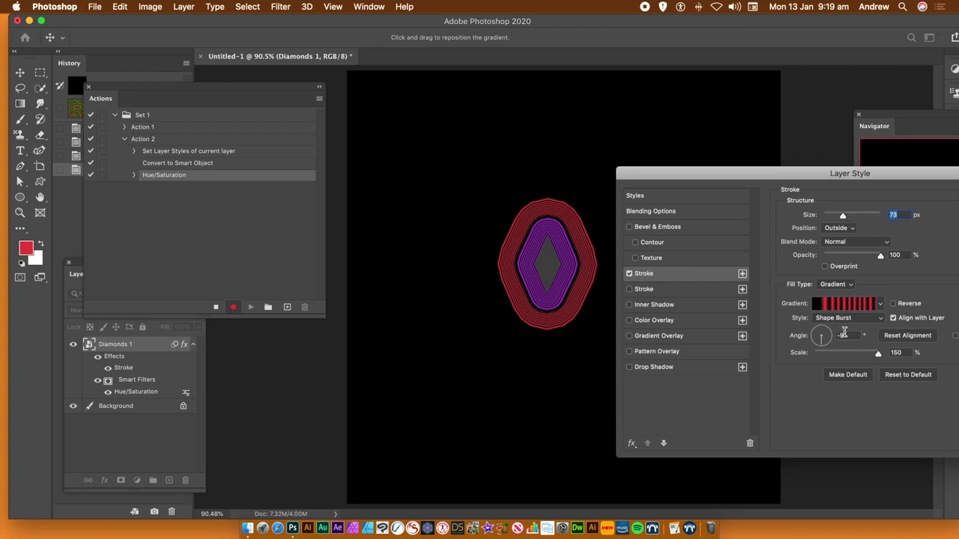
left_click_drag(896, 175, 752, 176)
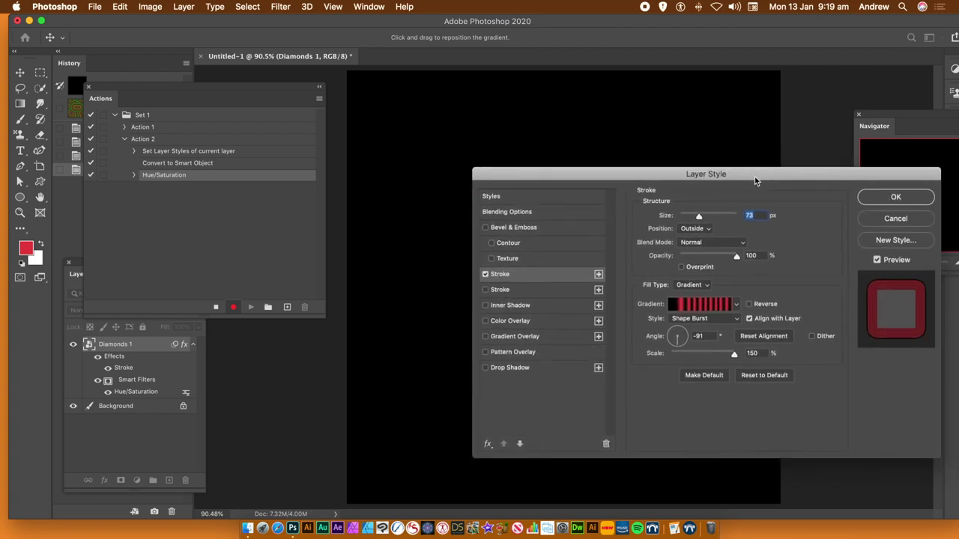
left_click(896, 196)
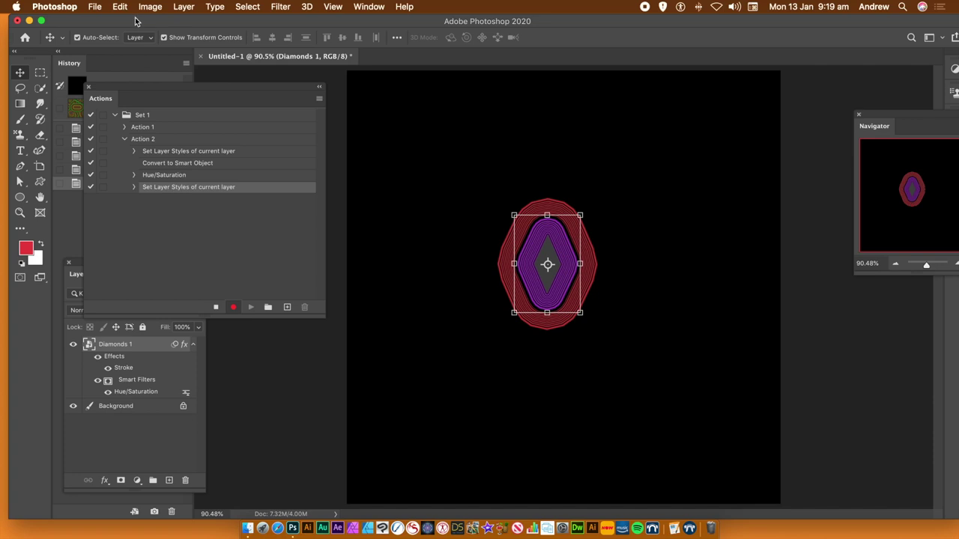
Convert the diamond layer with its second stroke band to a smart object again
left_click(183, 6)
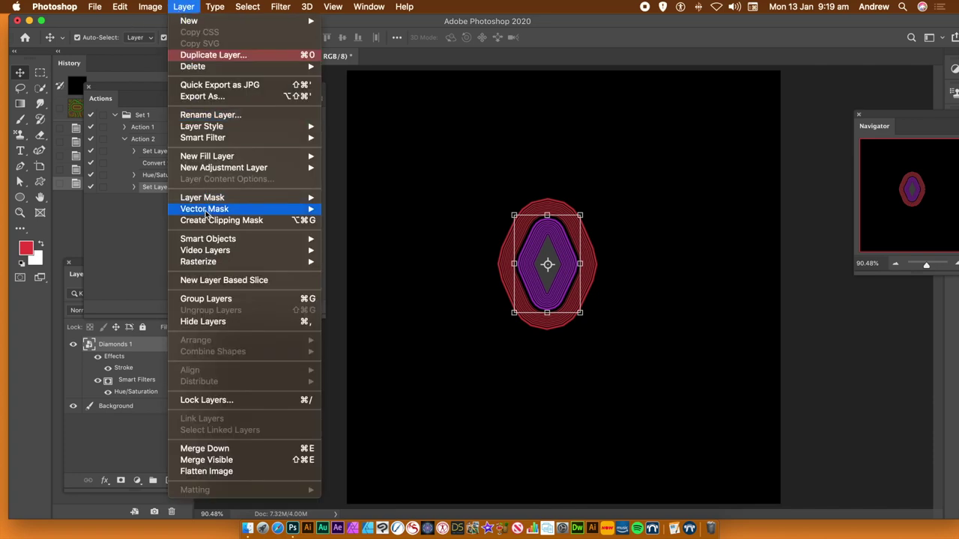
mouse_move(215, 240)
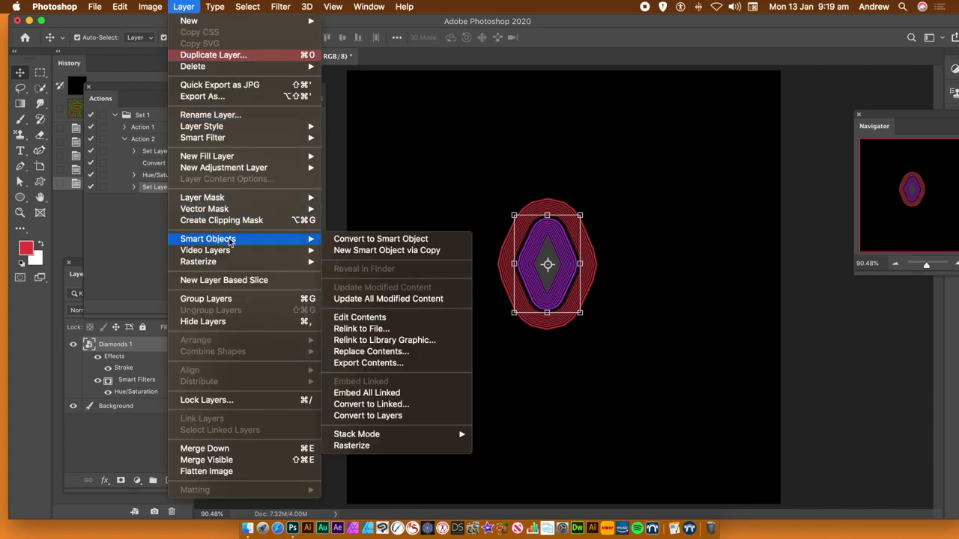
left_click(360, 240)
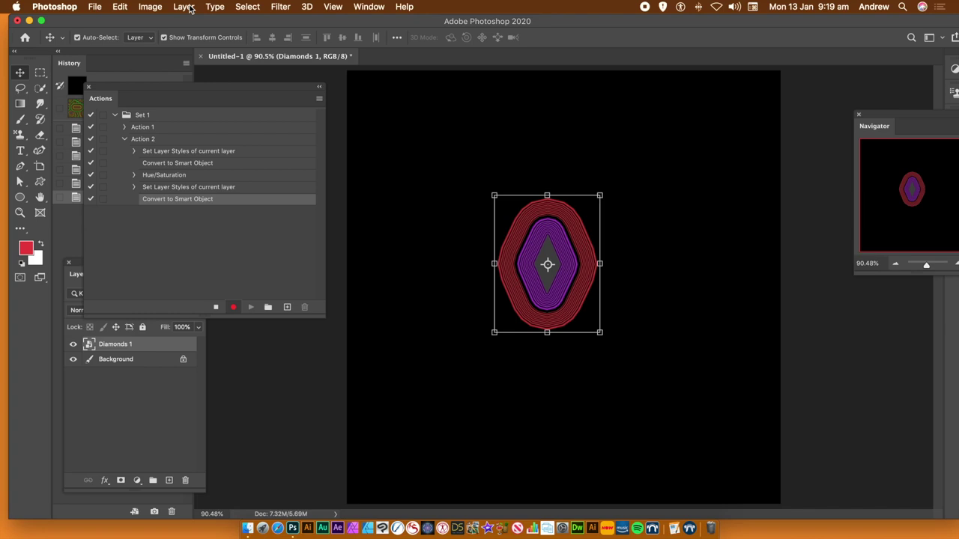
Recolour the two-band smart object with a Hue/Saturation adjustment at Hue +111
left_click(150, 7)
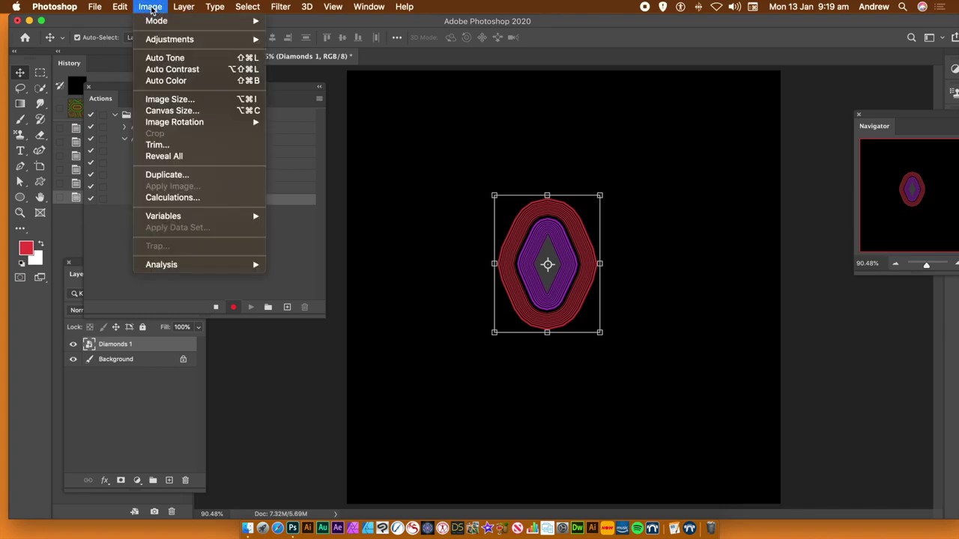
mouse_move(168, 39)
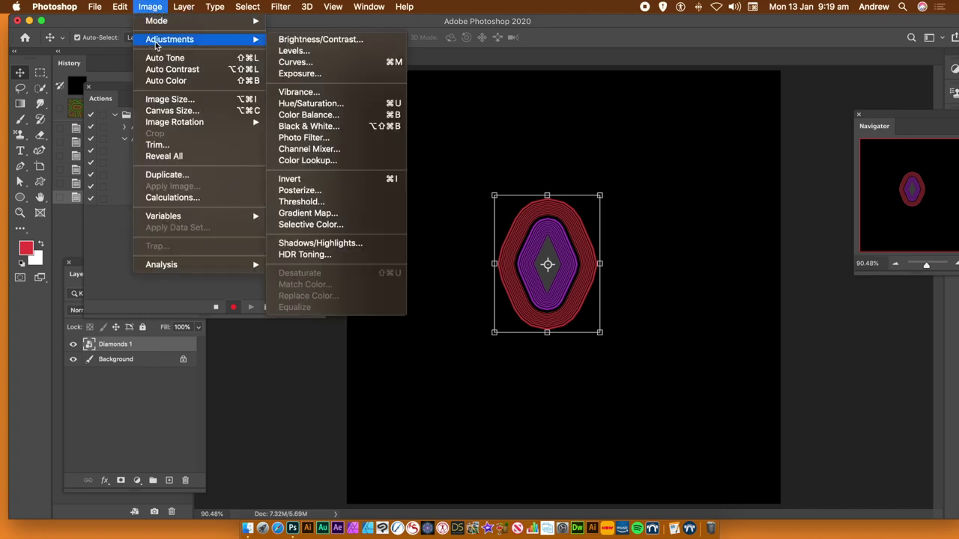
left_click(311, 104)
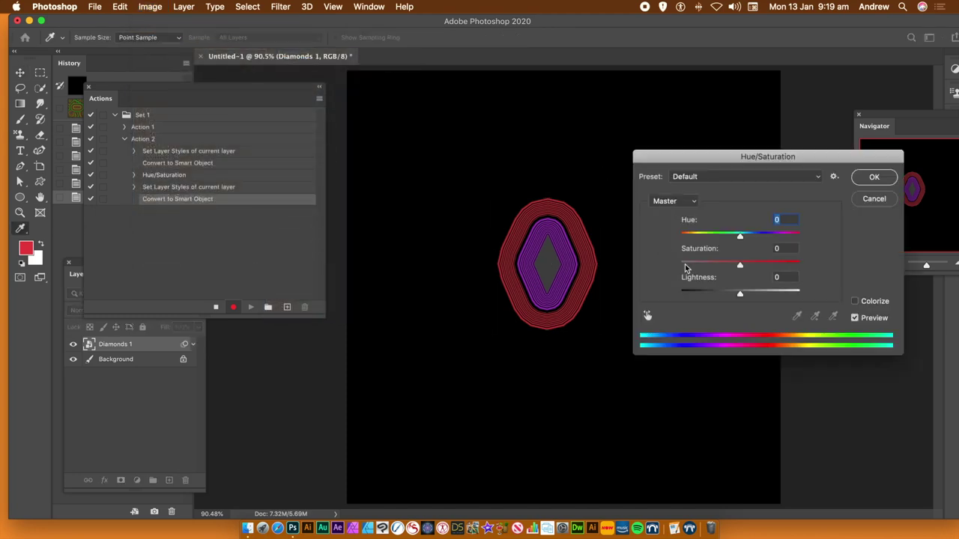
left_click_drag(766, 236, 783, 237)
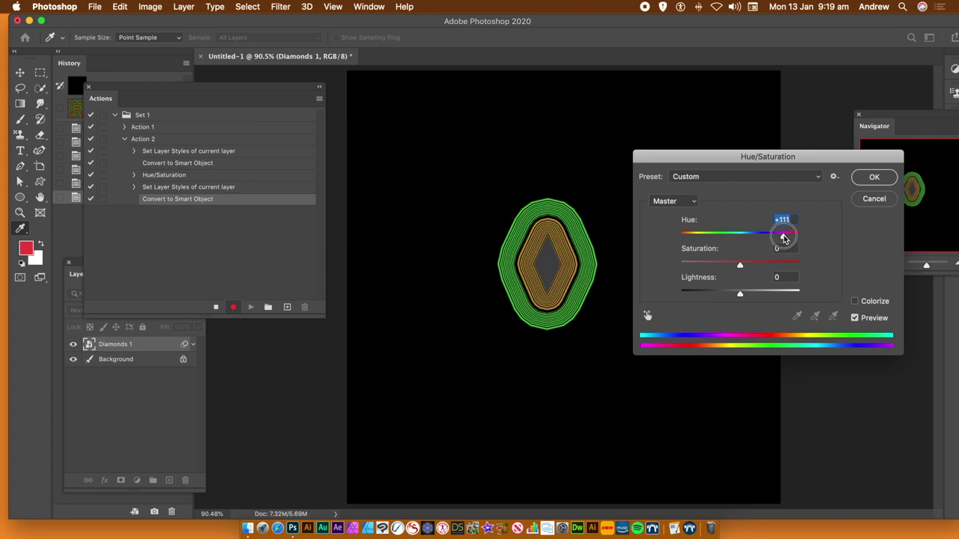
left_click(871, 179)
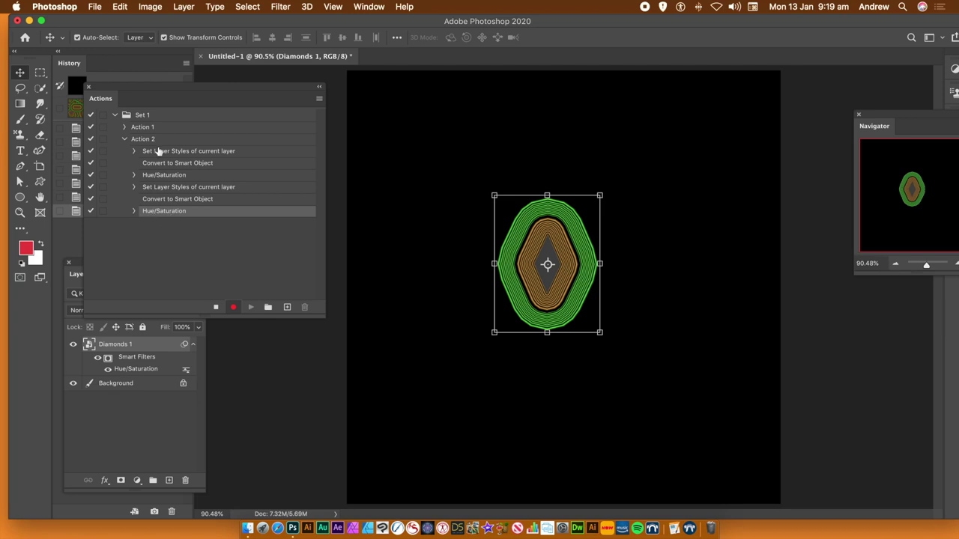
Add a third band around the green and orange shape with the same 73 px outside Shape Burst gradient stroke
left_click(183, 7)
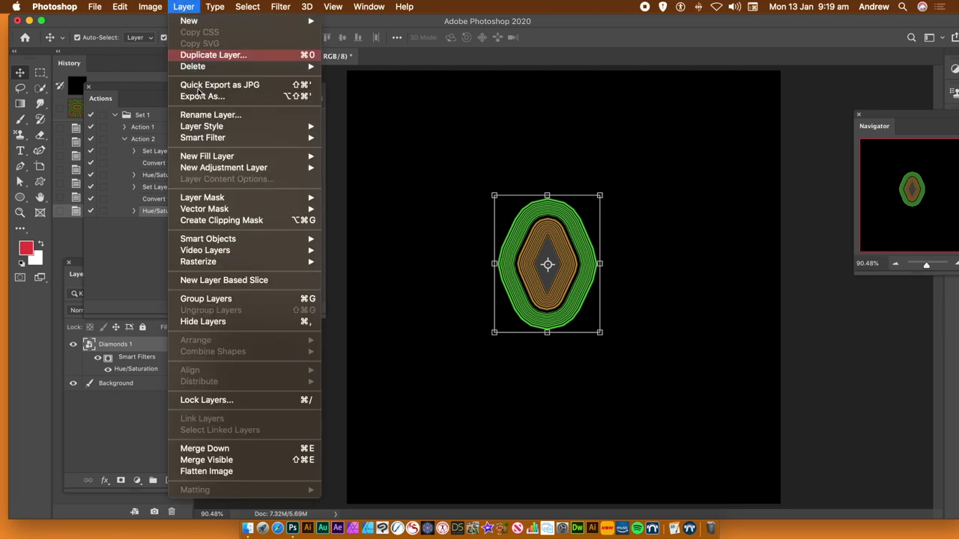
mouse_move(200, 129)
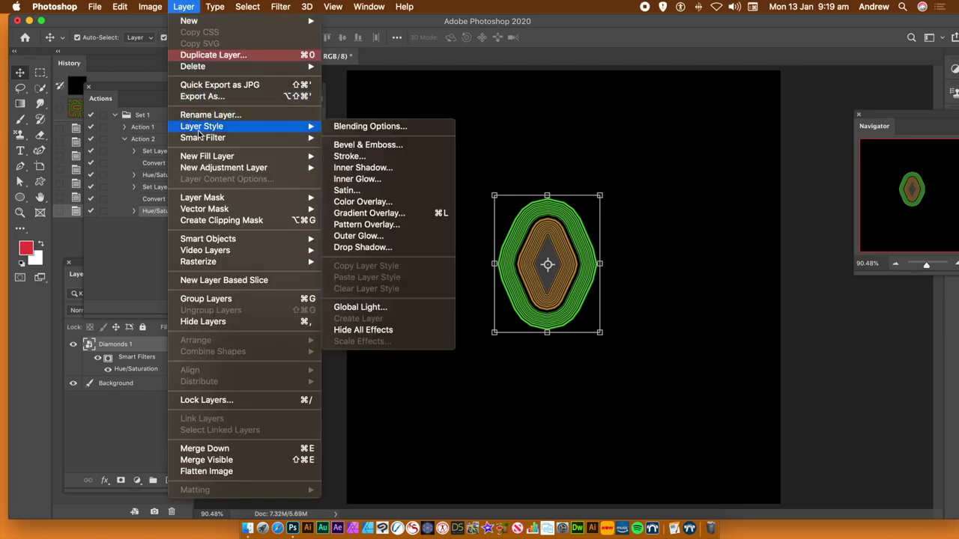
left_click(380, 158)
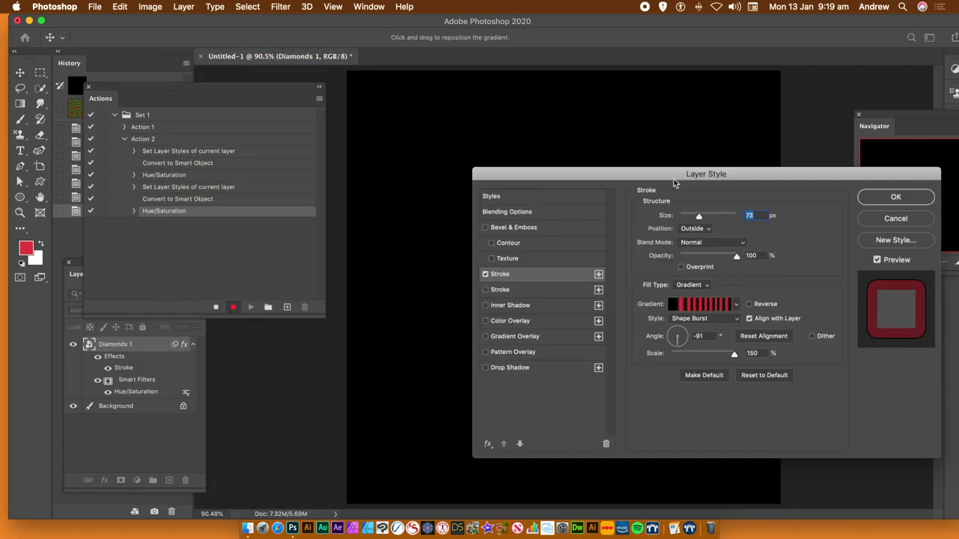
left_click(901, 198)
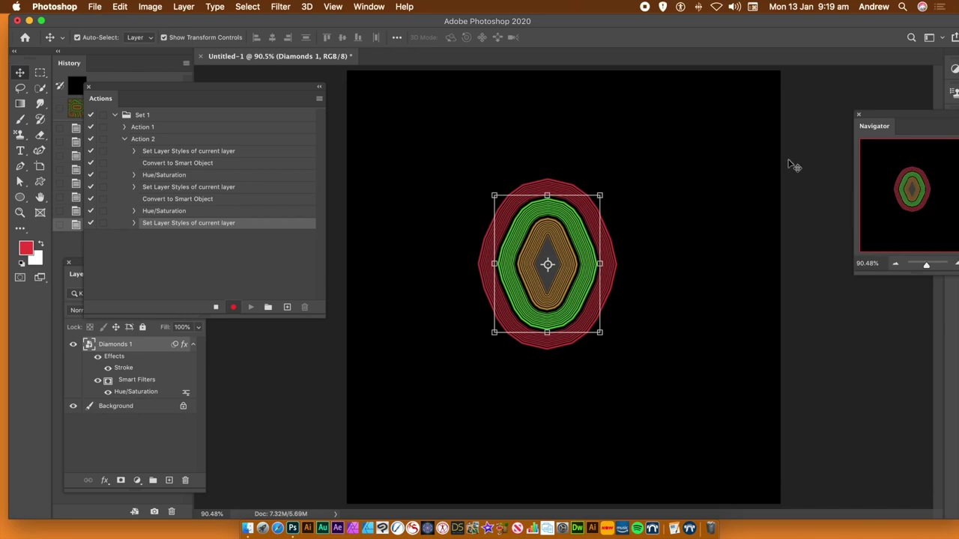
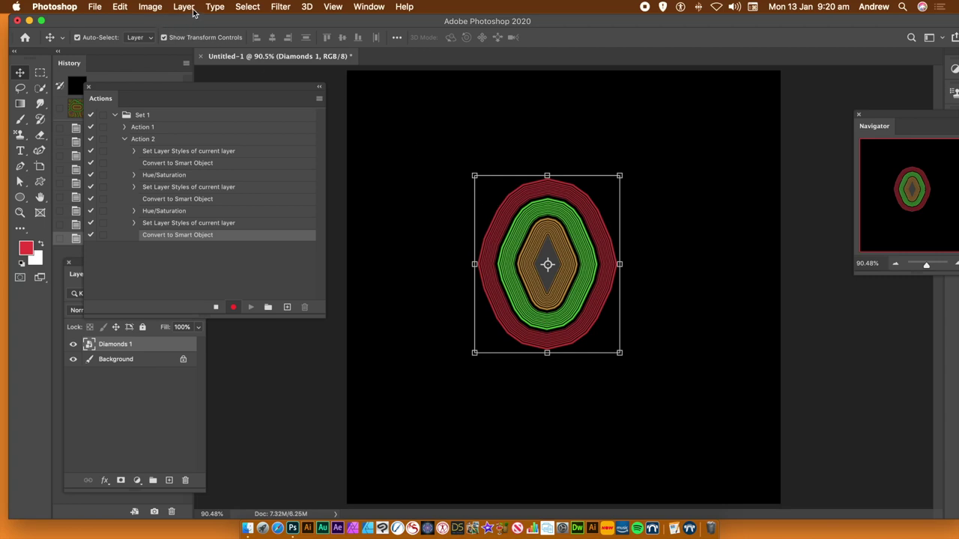
Shift the colours of the three-band smart object with a Hue/Saturation adjustment at Hue +67
left_click(150, 7)
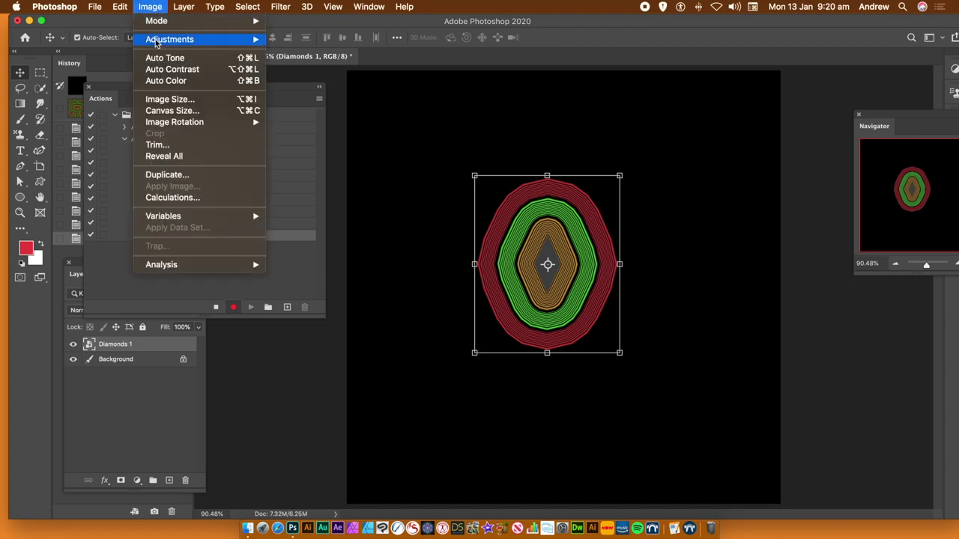
mouse_move(156, 42)
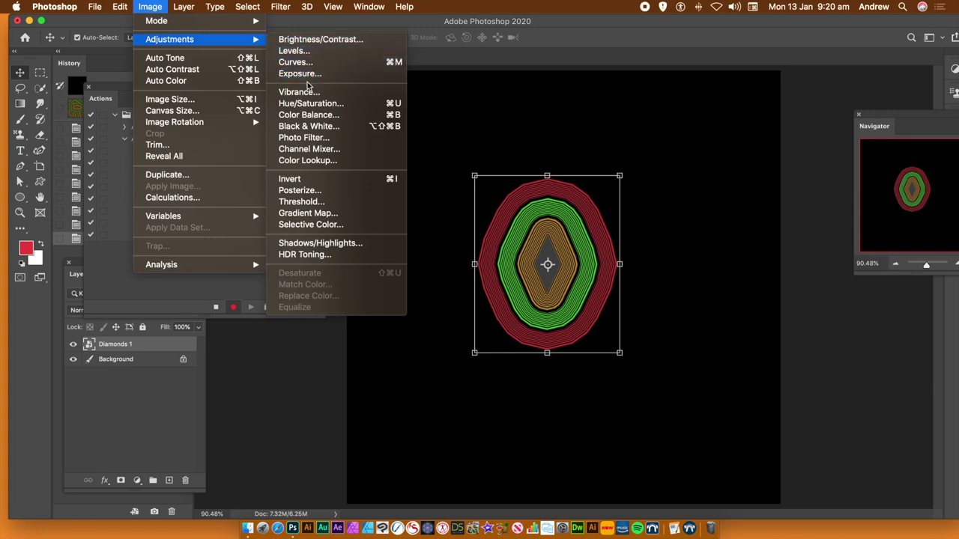
left_click(308, 105)
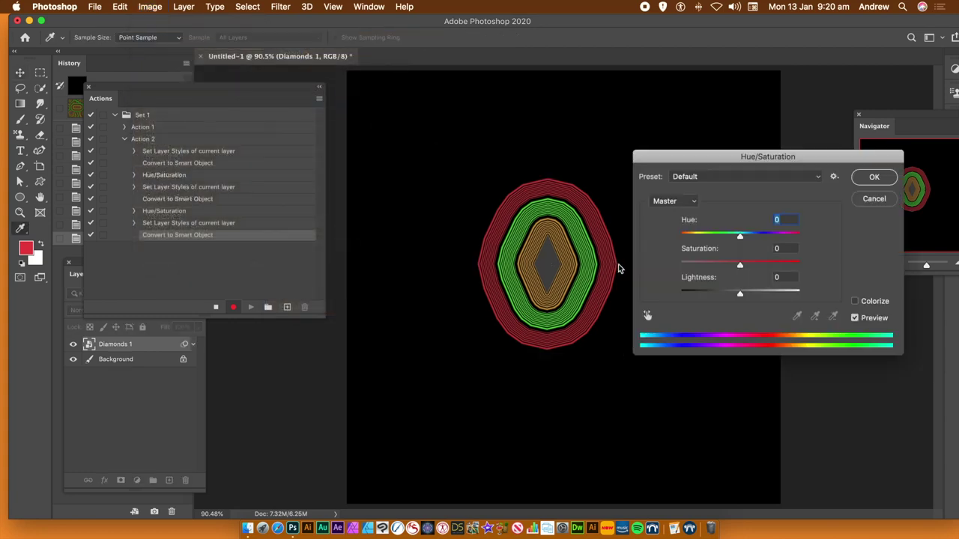
mouse_move(766, 237)
left_mouse_down()
mouse_move(784, 240)
mouse_move(773, 240)
left_mouse_up()
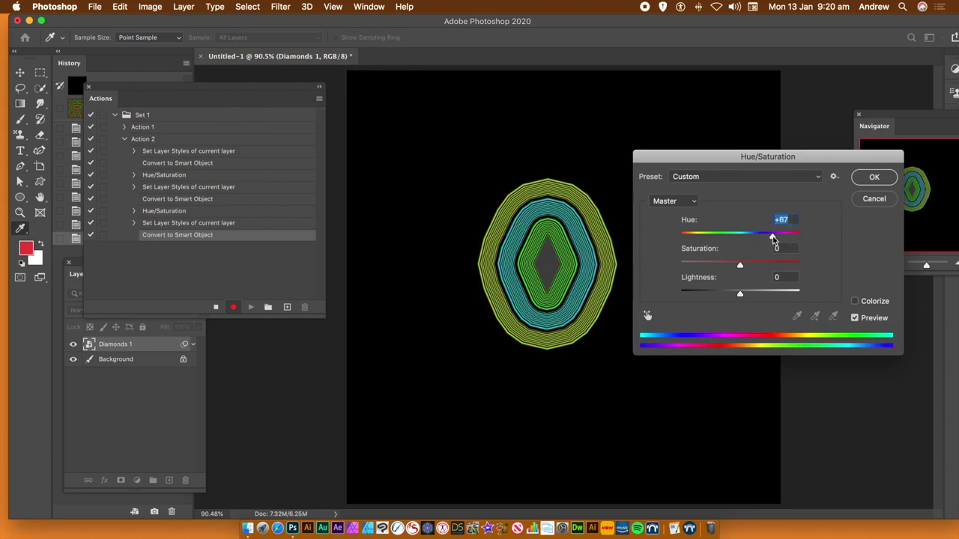
left_click(873, 177)
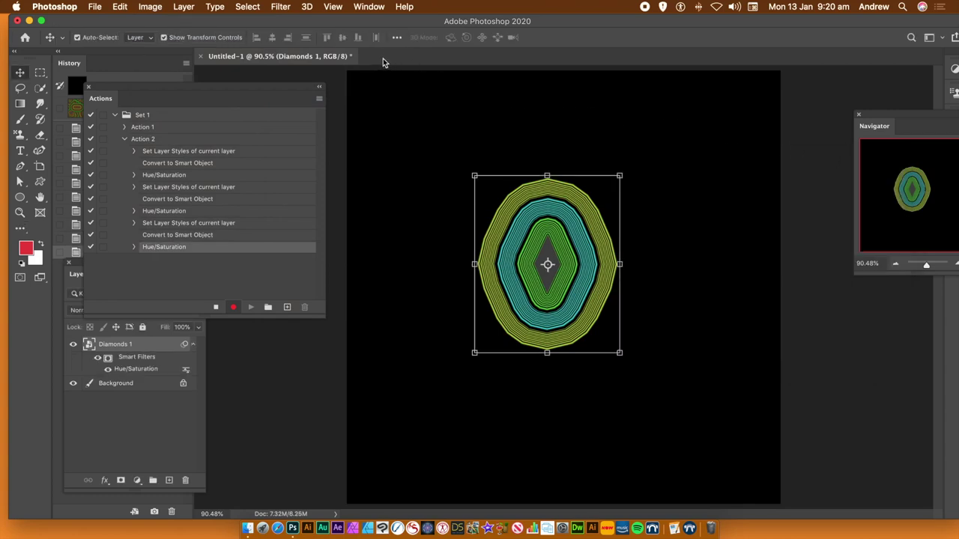
Add a fourth band around the three-band smart object with a 73 px outside Shape Burst gradient stroke
left_click(153, 8)
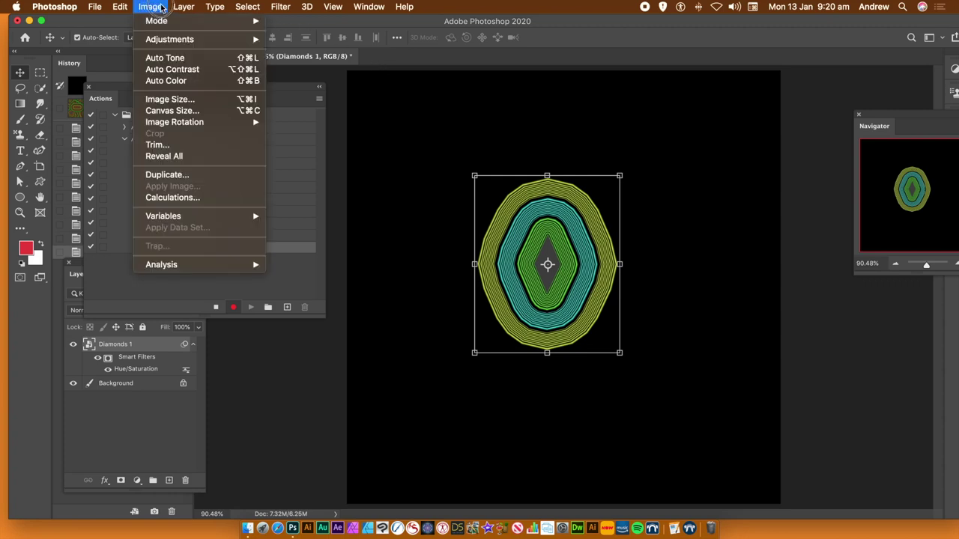
mouse_move(180, 8)
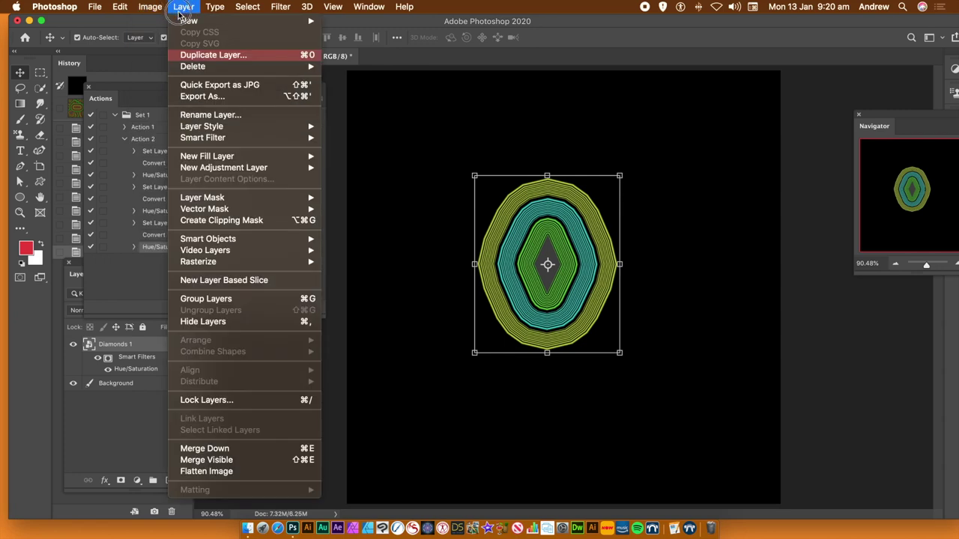
mouse_move(204, 127)
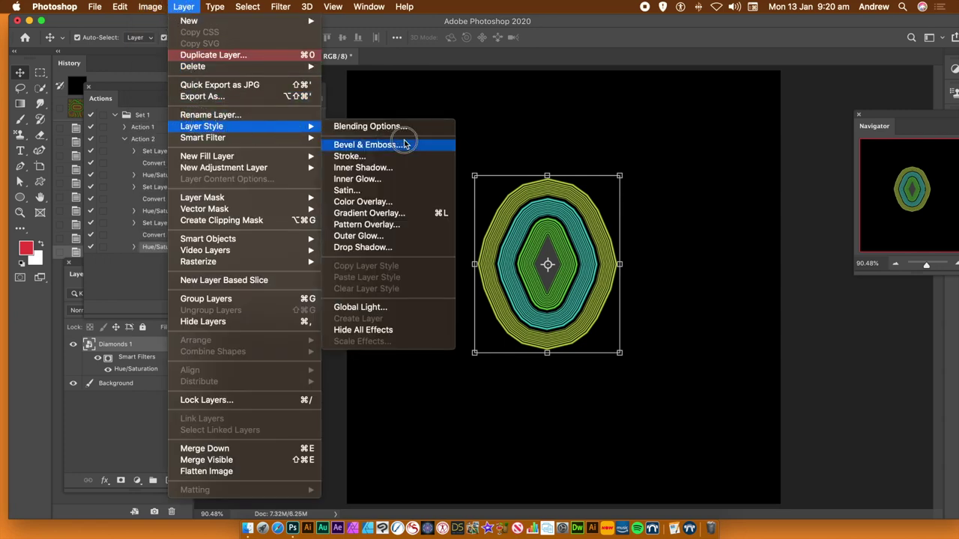
left_click(348, 156)
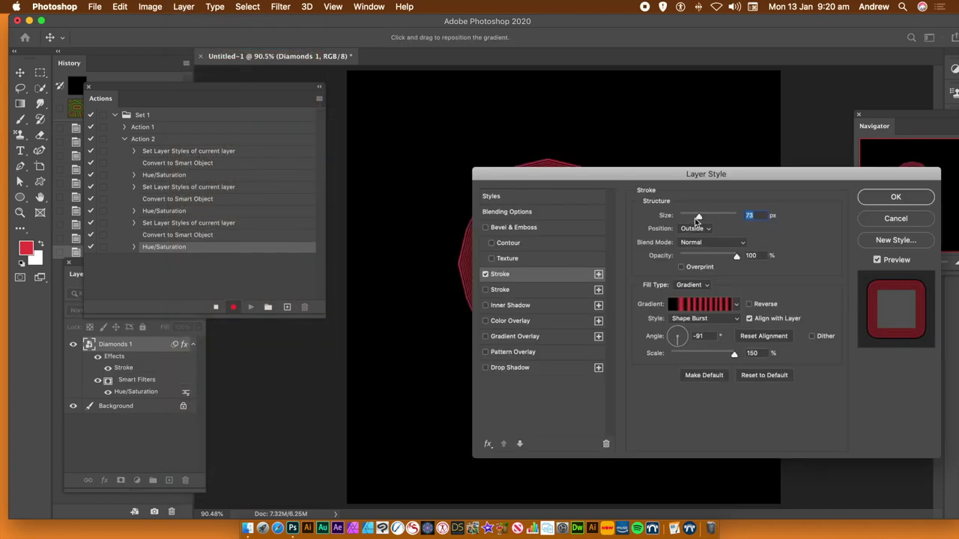
left_click(896, 197)
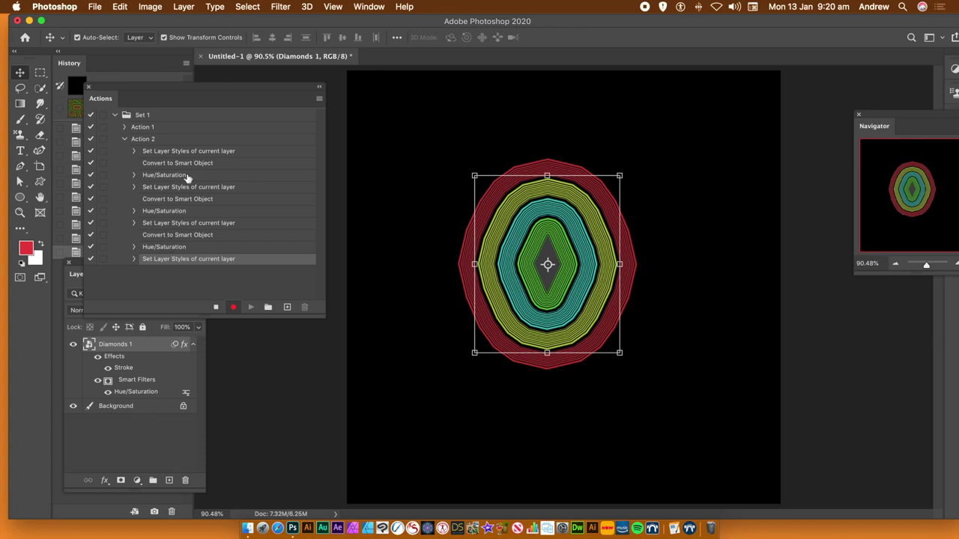
Convert the four-band shape to a smart object, then stop recording Action 2 and collapse its command list
left_click(184, 7)
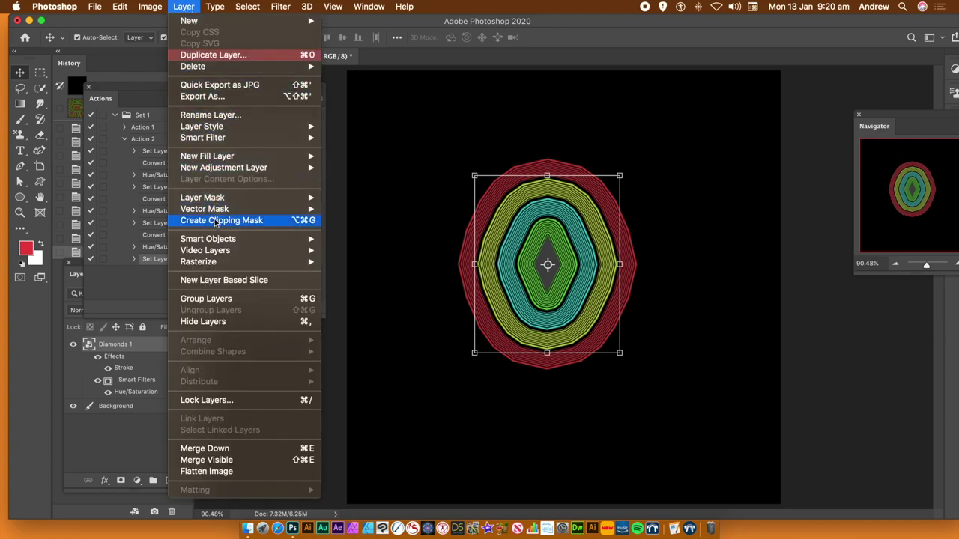
mouse_move(257, 243)
left_click(346, 238)
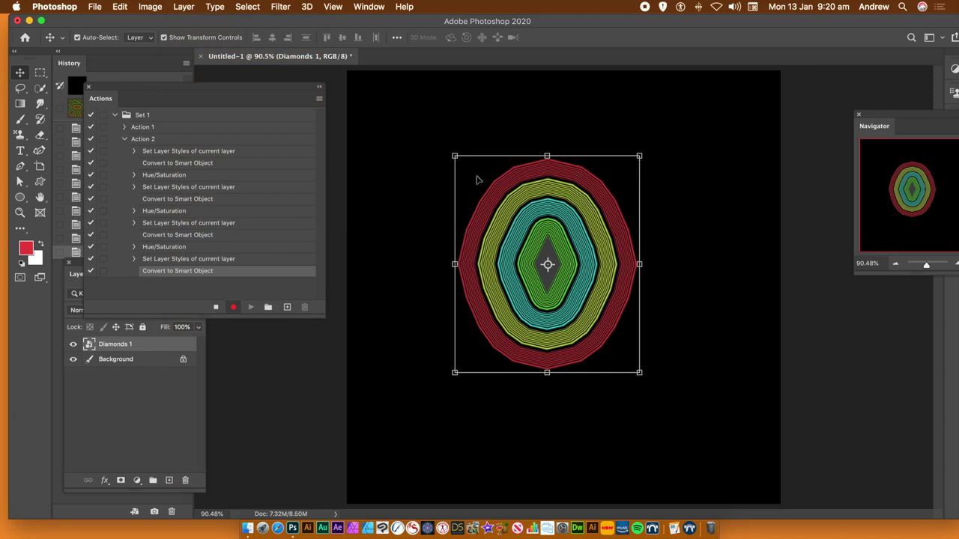
left_click(216, 307)
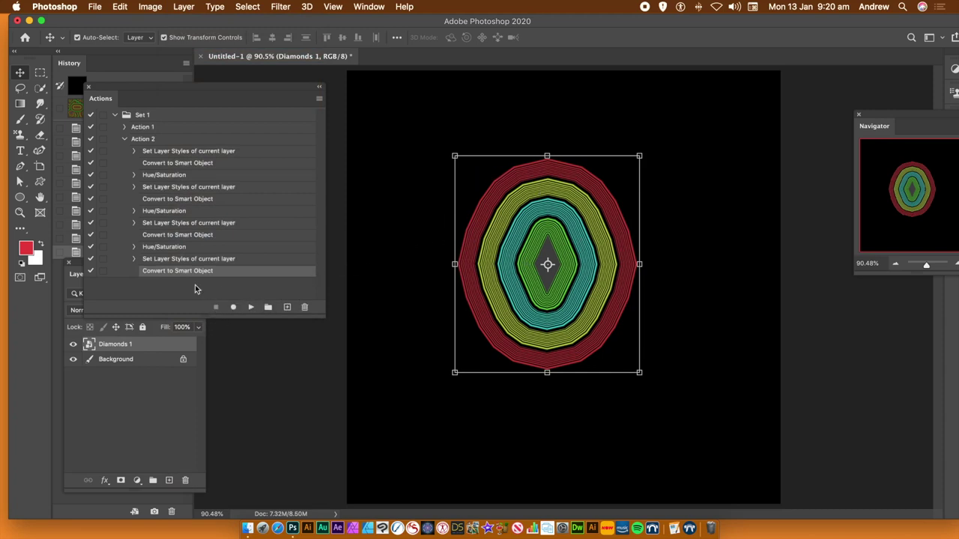
left_click(125, 140)
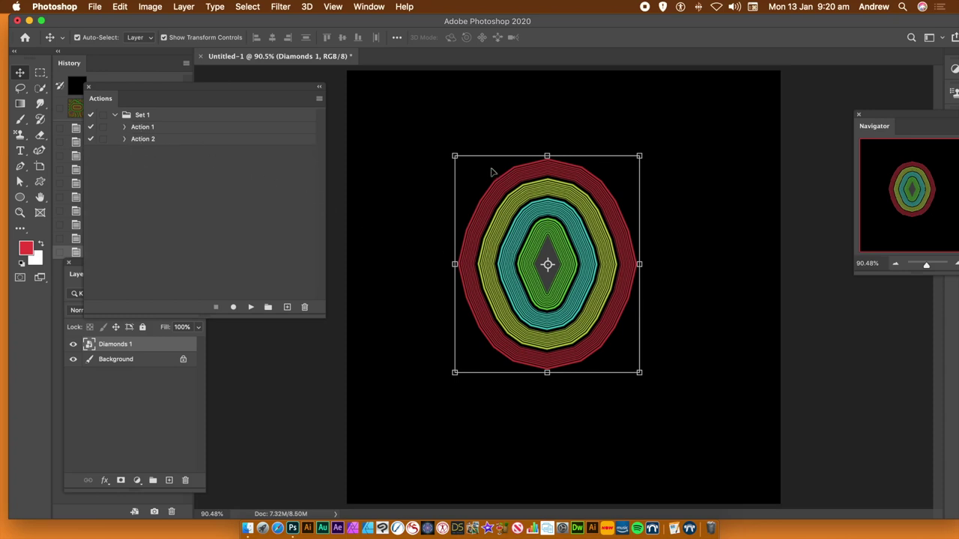
Try duplicating the four-band shape around the canvas, and undo all the copies
left_click_drag(544, 216, 582, 279)
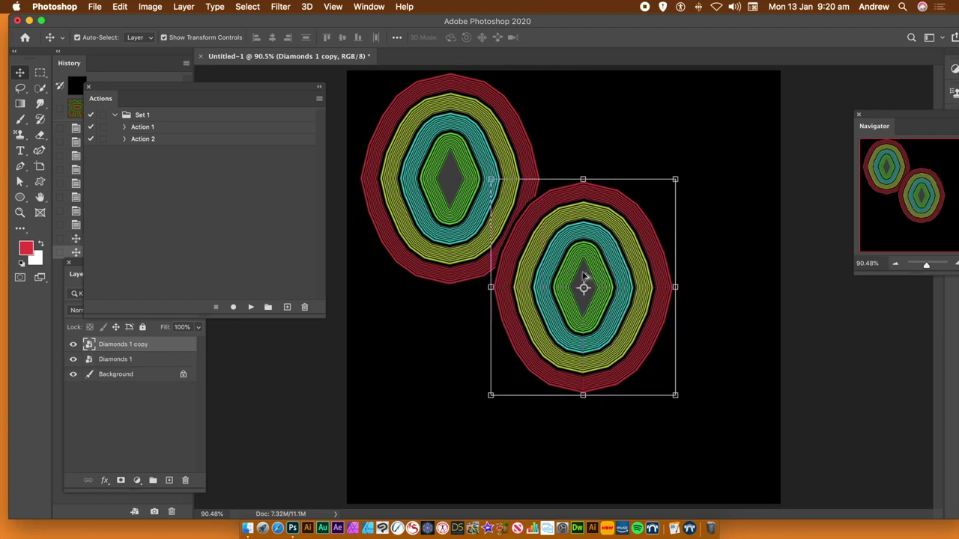
left_click_drag(593, 241, 657, 178)
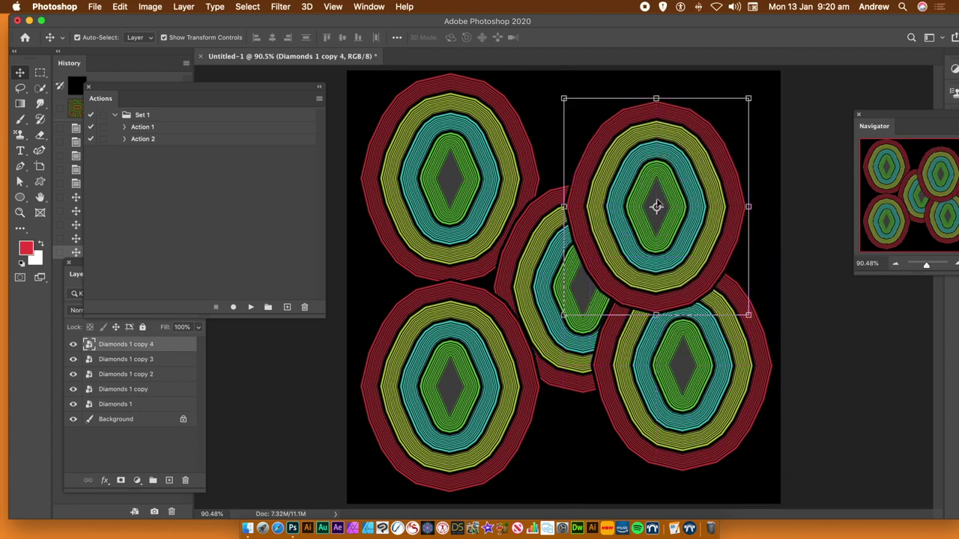
key("super+z")
key("super+z")
key("super+z")
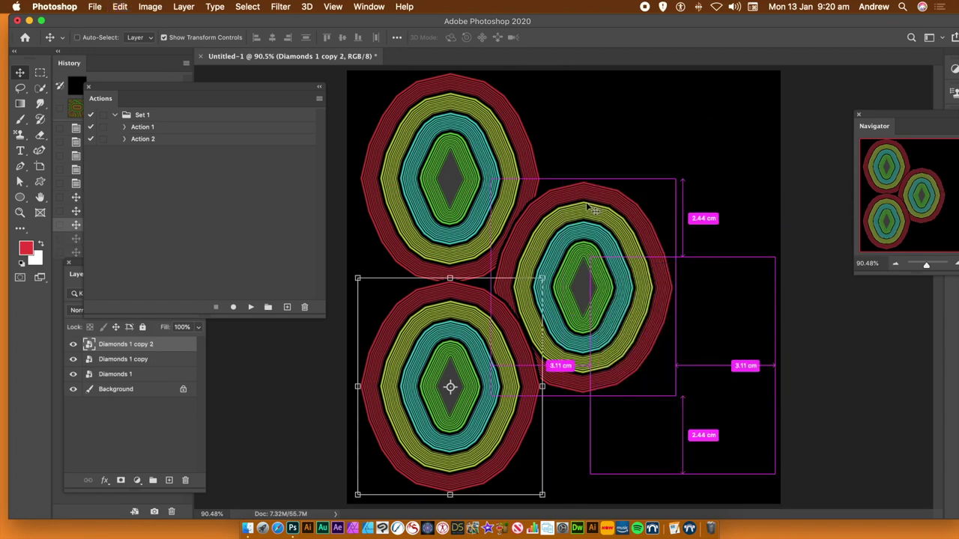
key("super+z")
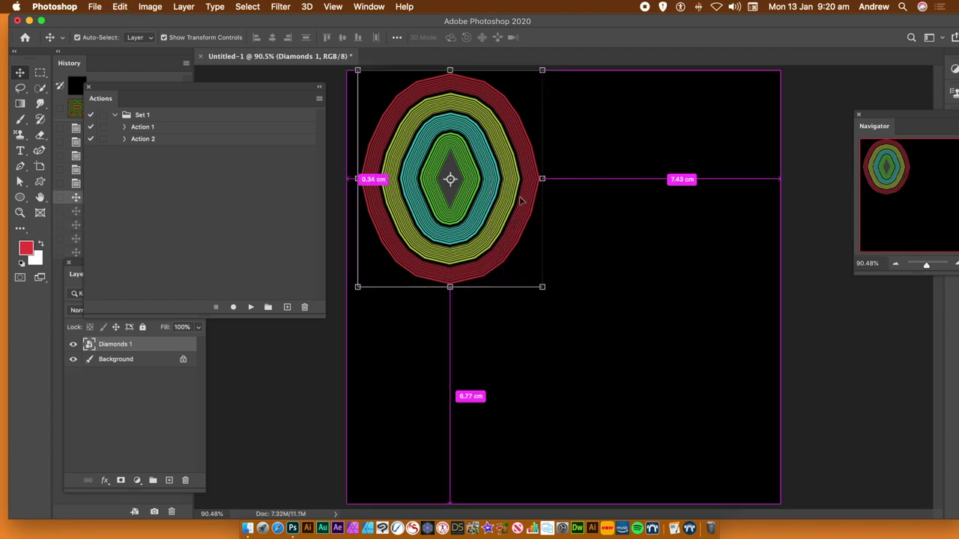
Move the four-band shape back near the middle of the canvas and delete the Background layer
left_click_drag(474, 172, 554, 269)
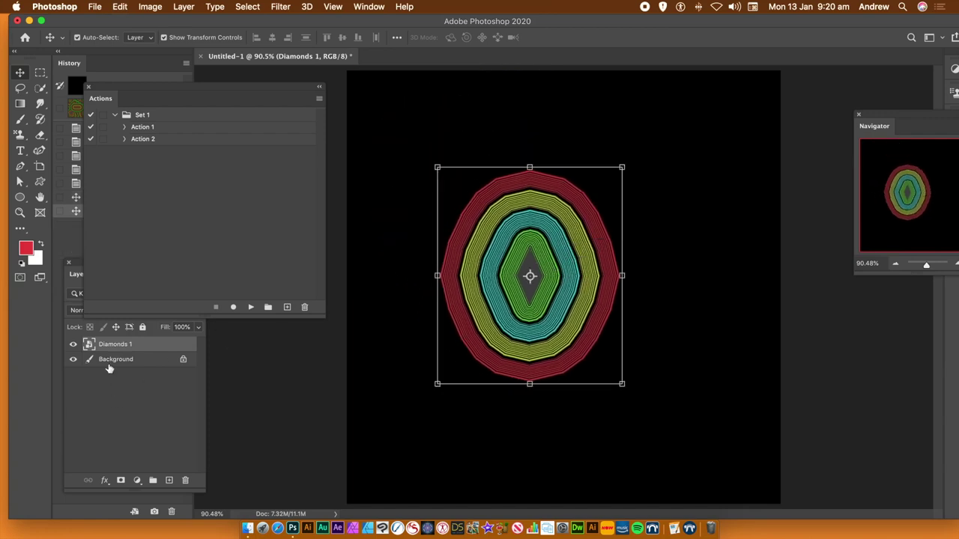
left_click(116, 361)
left_click(185, 480)
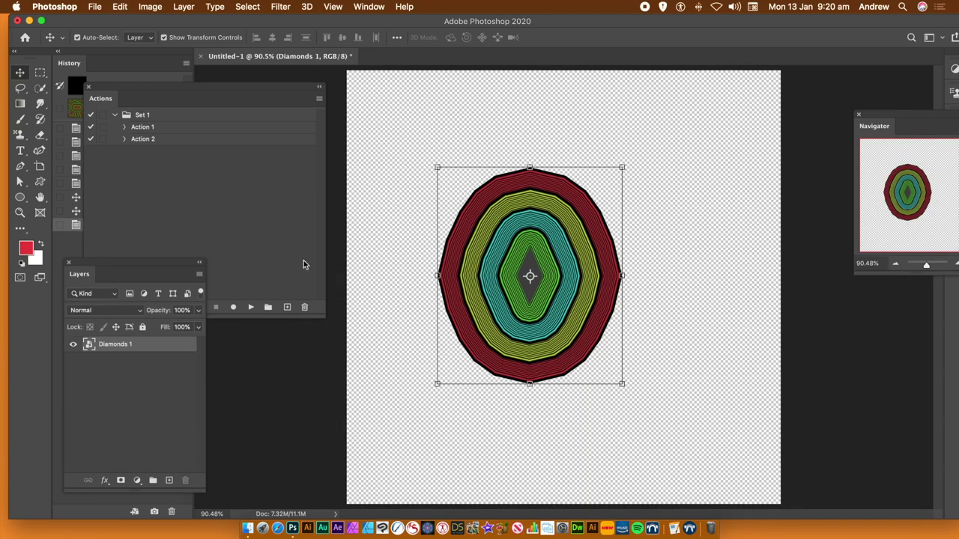
Define the shape on transparency as a pattern named Pattern 98, and revert the document to its original black snapshot
left_click(121, 9)
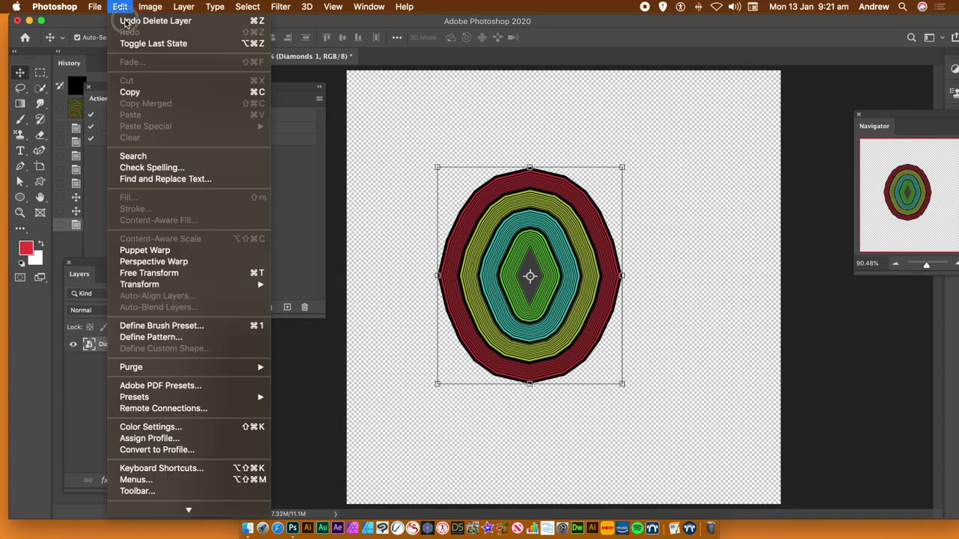
left_click(155, 338)
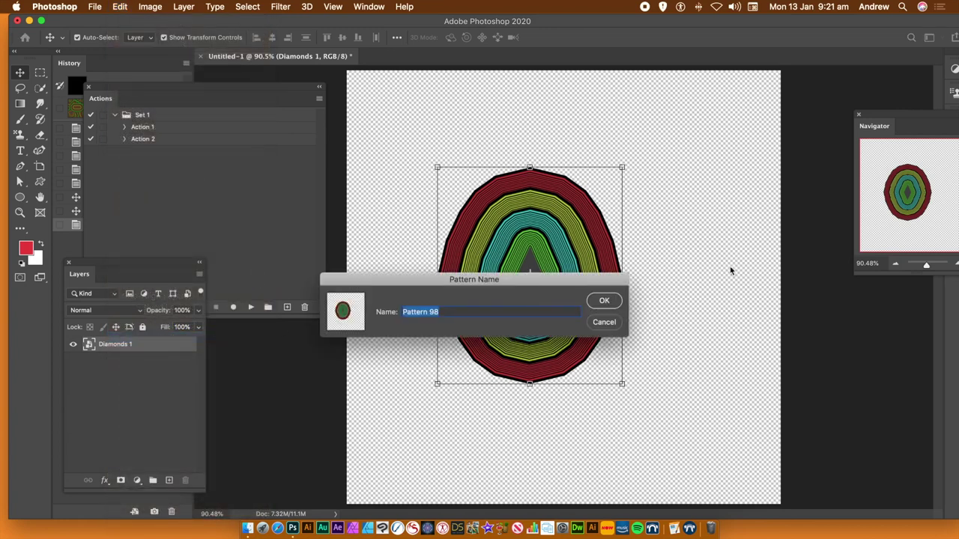
left_click(610, 303)
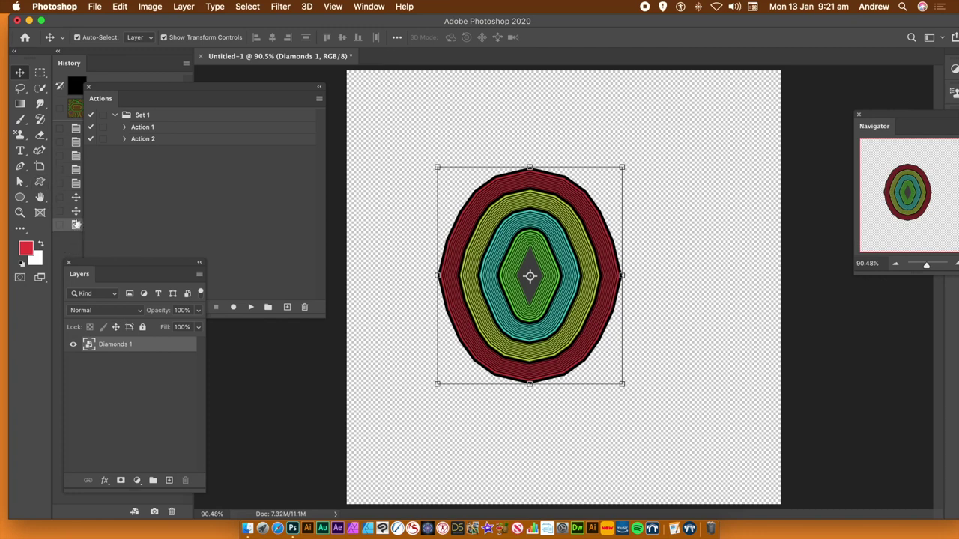
left_click(72, 86)
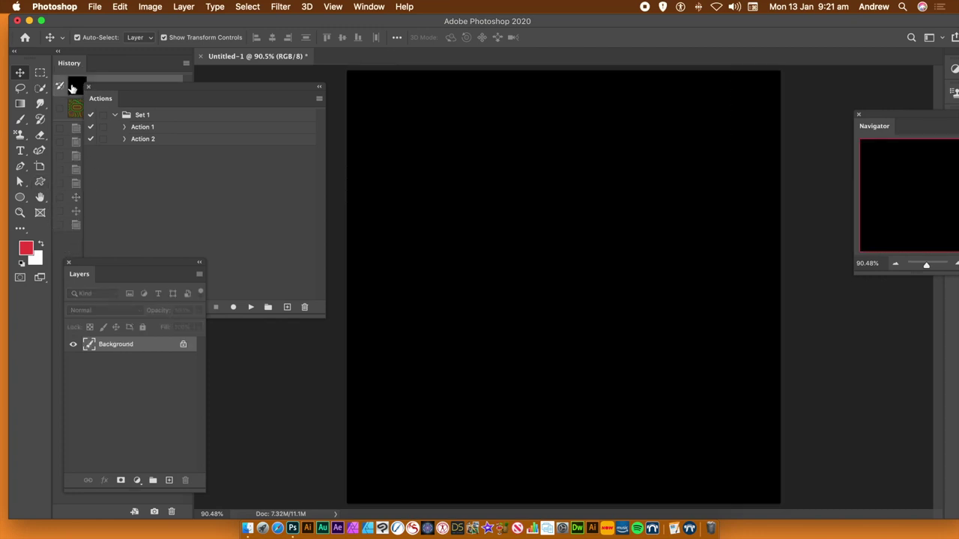
Start a pattern fill of the Background with the new oval pattern and the Symmetry Fill script, at Normal mode and 100% opacity
left_click(119, 7)
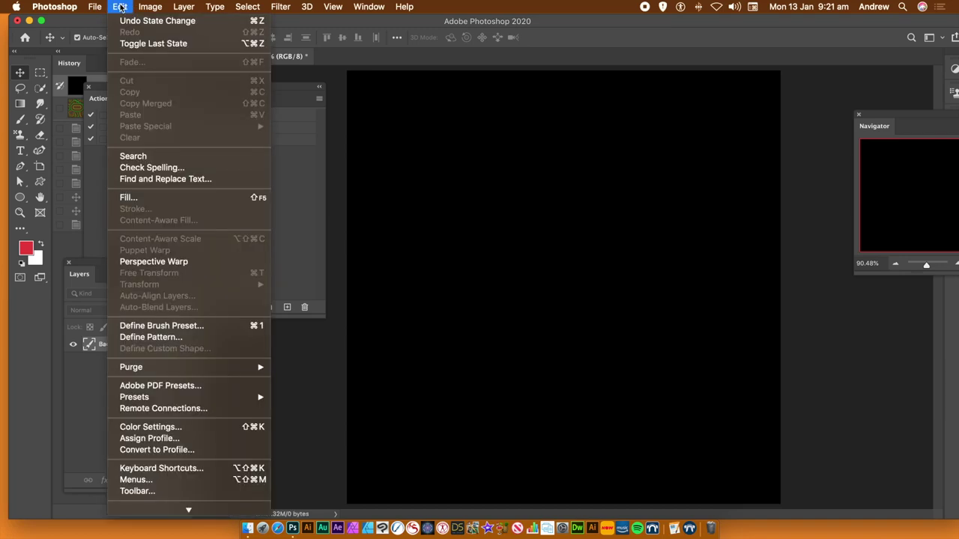
left_click(147, 204)
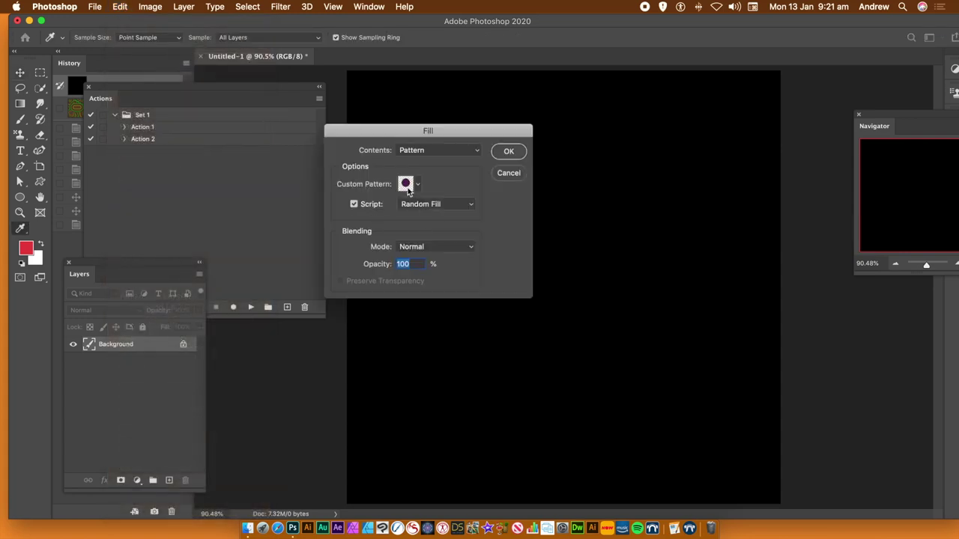
left_click(419, 184)
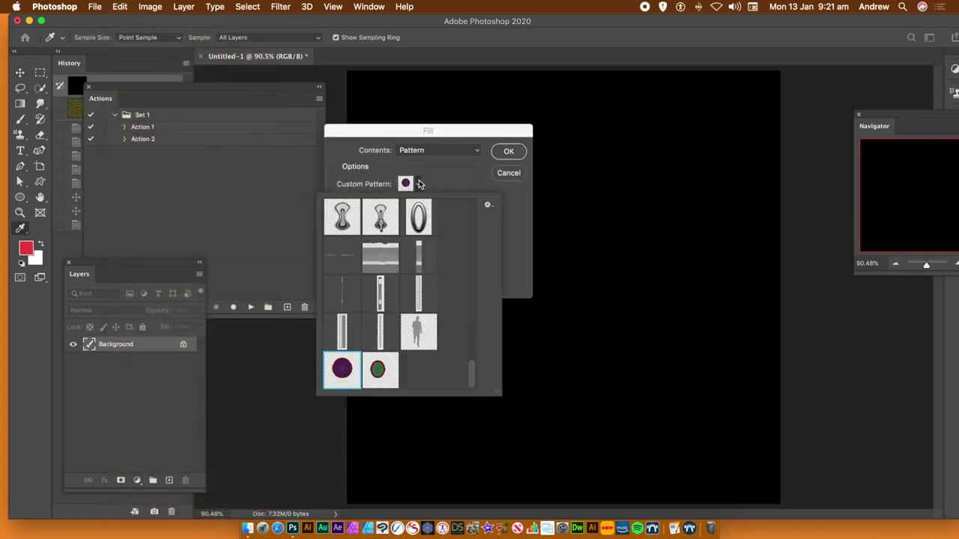
left_click(378, 370)
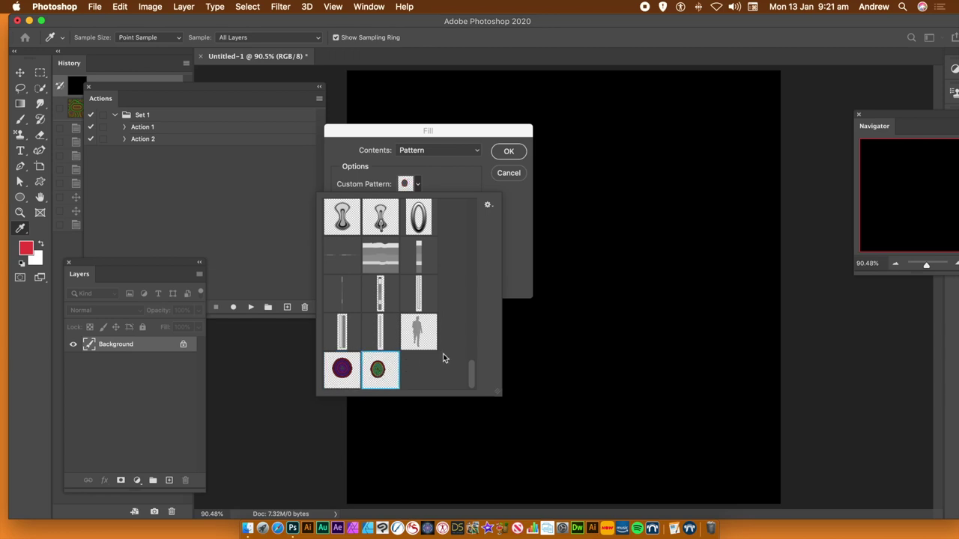
left_click(515, 269)
left_click(426, 205)
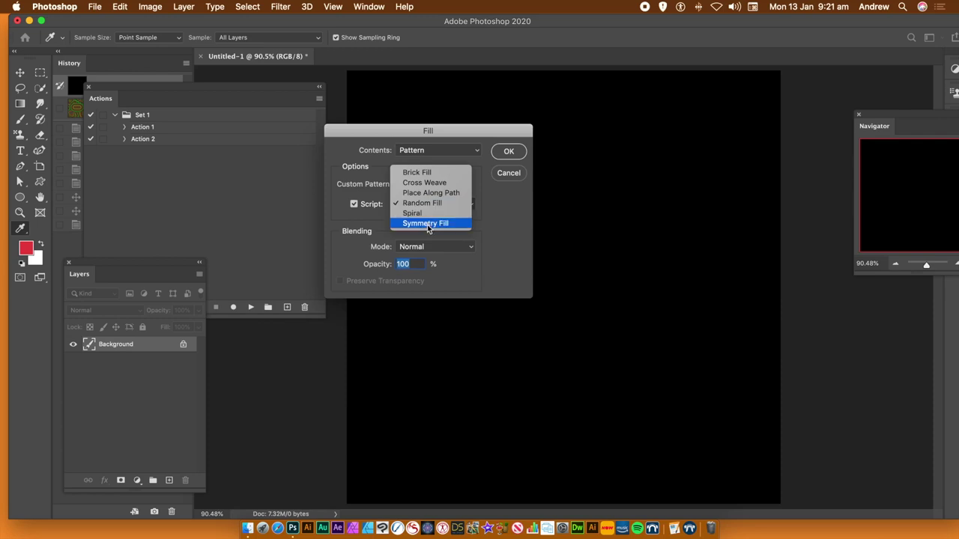
left_click(427, 226)
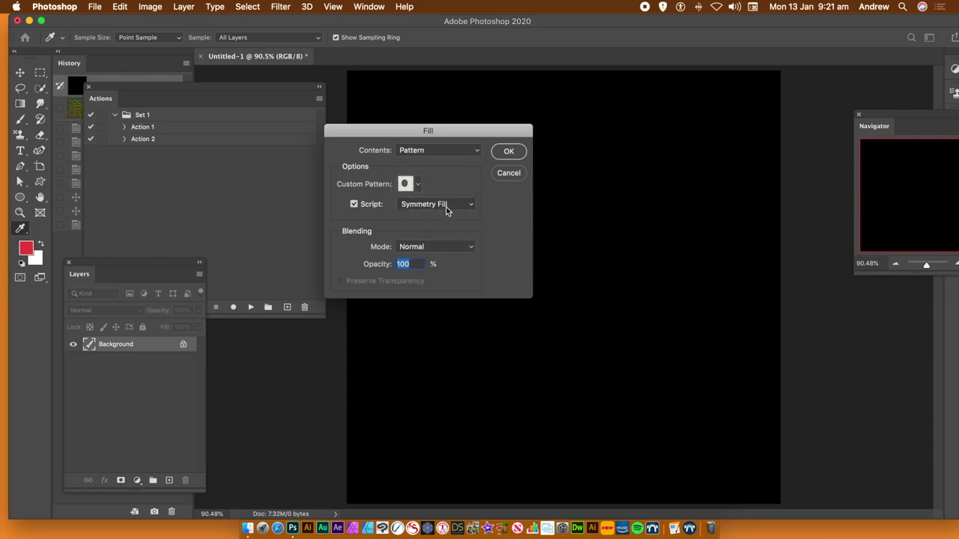
left_click(510, 153)
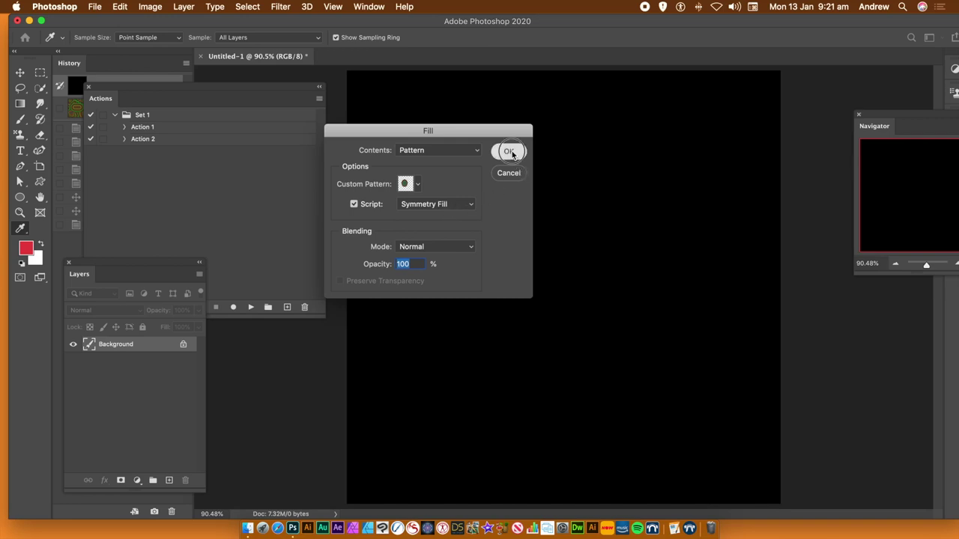
left_click(466, 150)
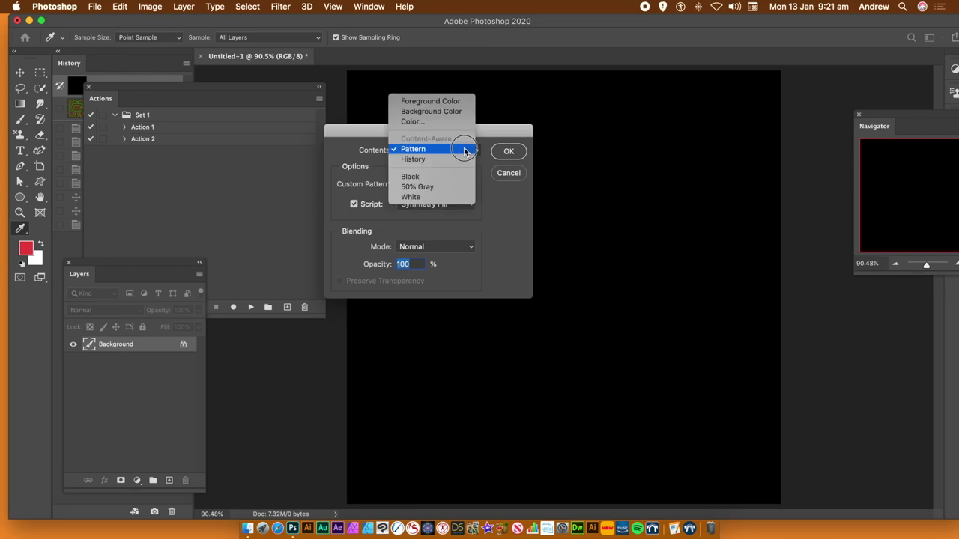
left_click(459, 149)
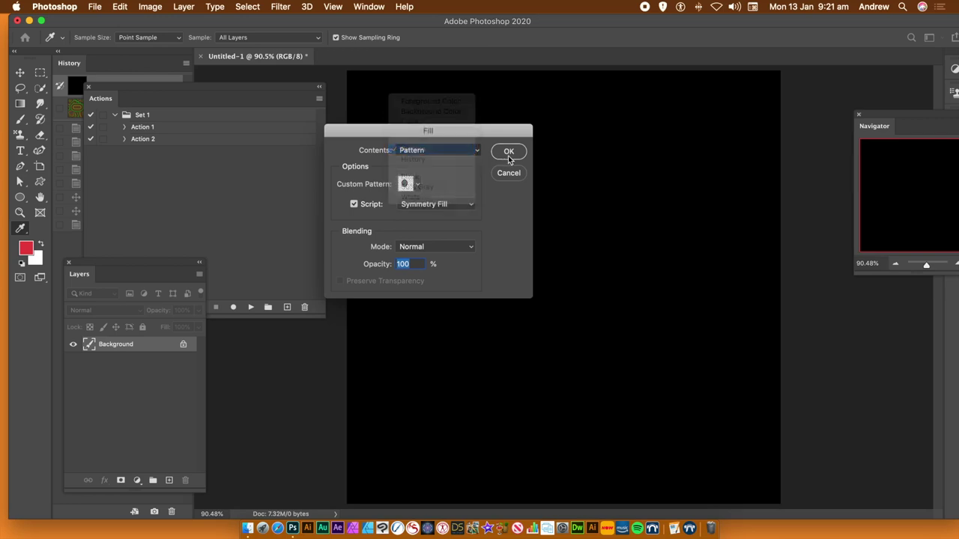
left_click(517, 153)
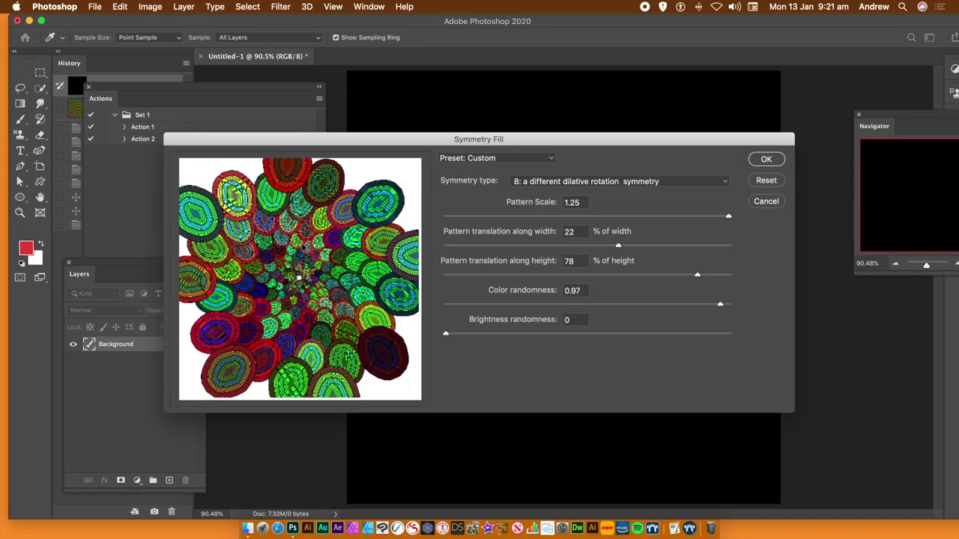
Apply the symmetry fill with type 7: dilative rotation symmetry and a pattern translation along width of 88%
left_click(575, 175)
left_click(576, 181)
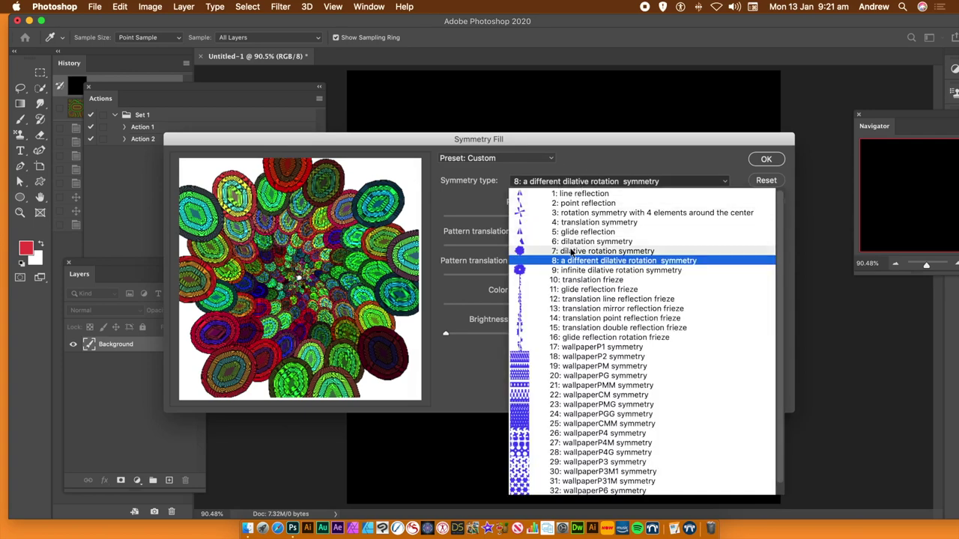
left_click(574, 252)
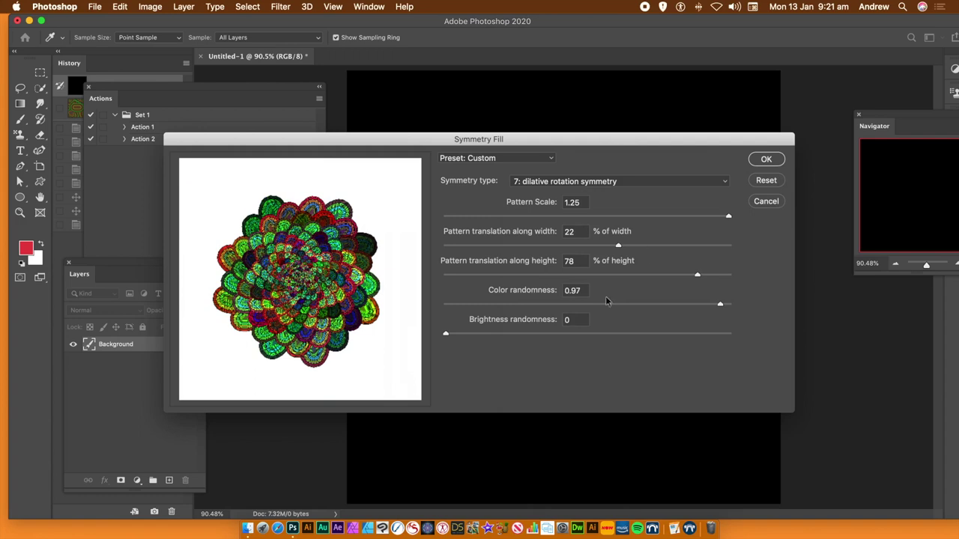
left_click(686, 247)
left_click_drag(688, 249, 712, 249)
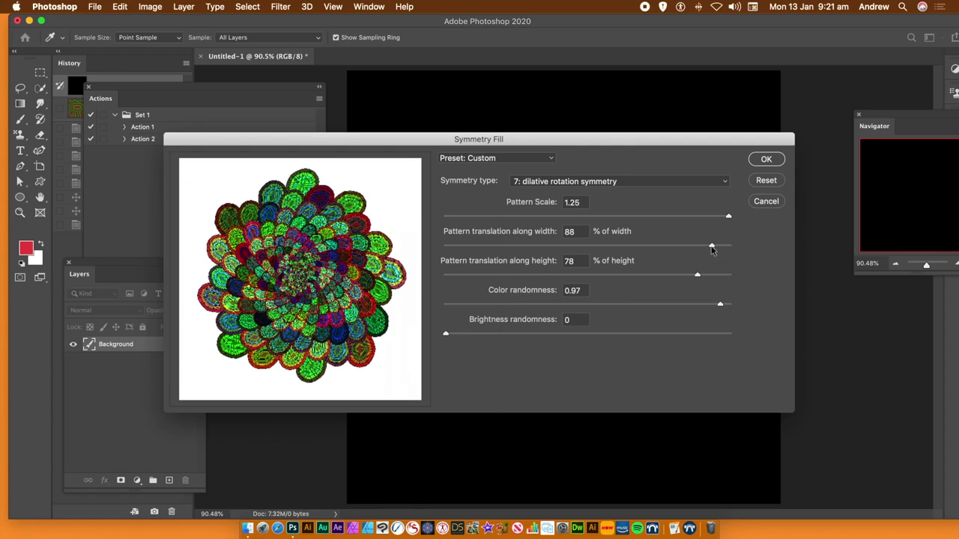
left_click(765, 160)
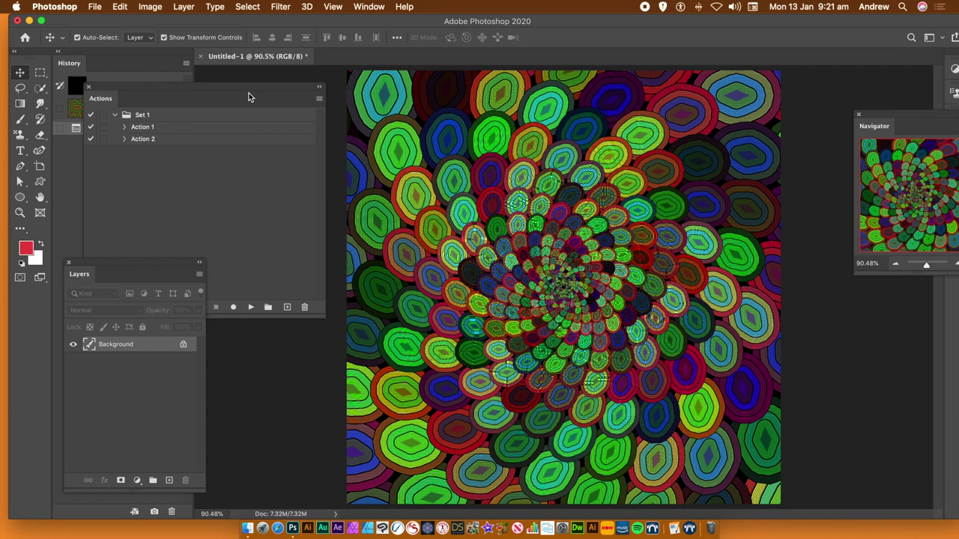
Revert the document to its black snapshot and choose Shape 285 from the People set for the Custom Shape tool
left_click(80, 89)
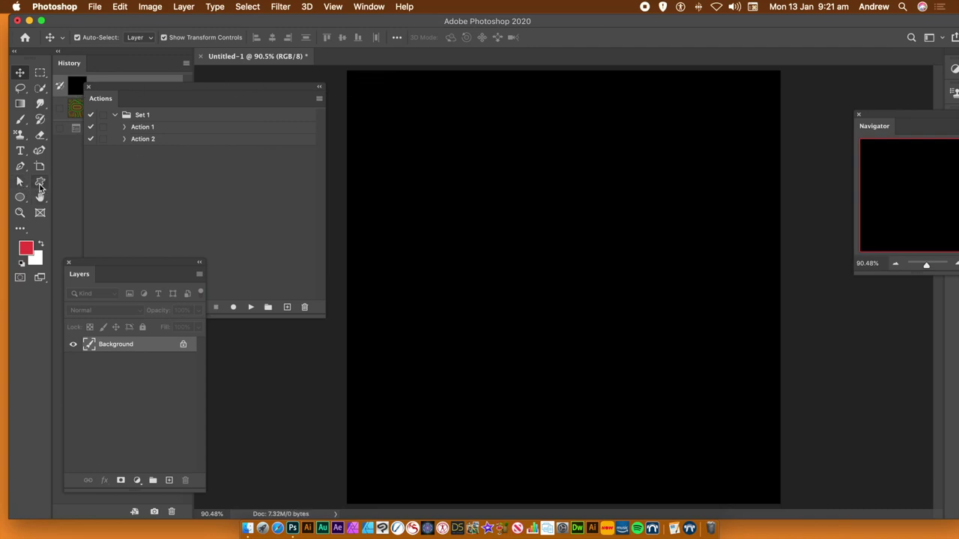
left_click(40, 182)
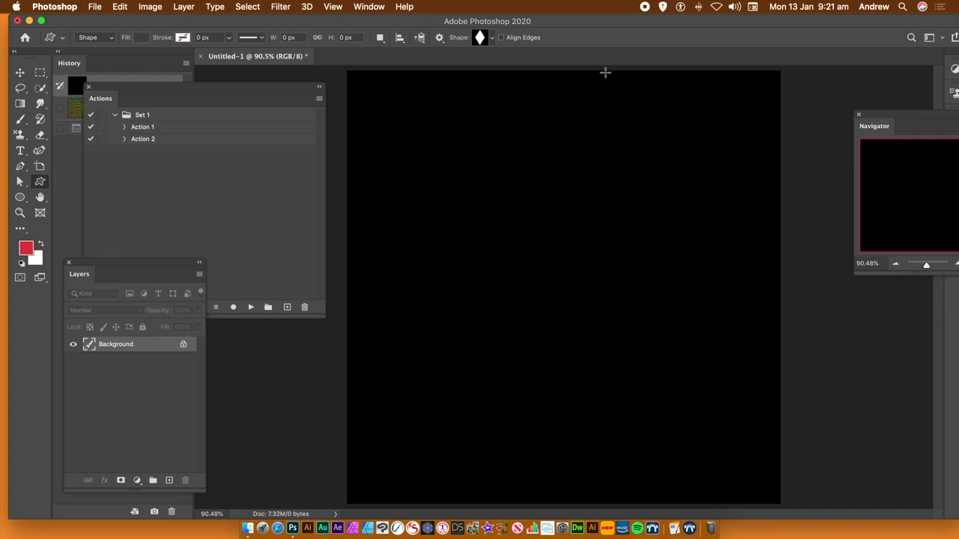
left_click(489, 39)
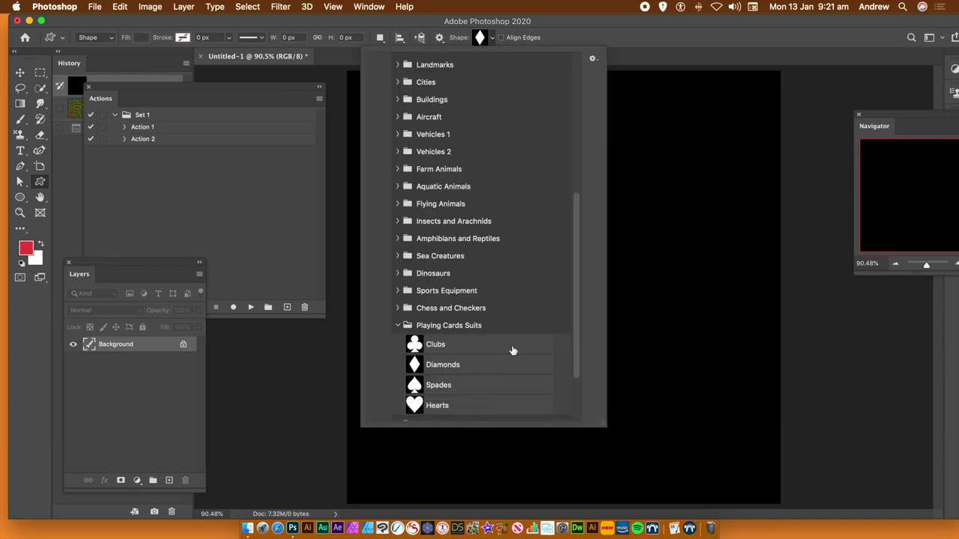
scroll(575, 318, "down", 5)
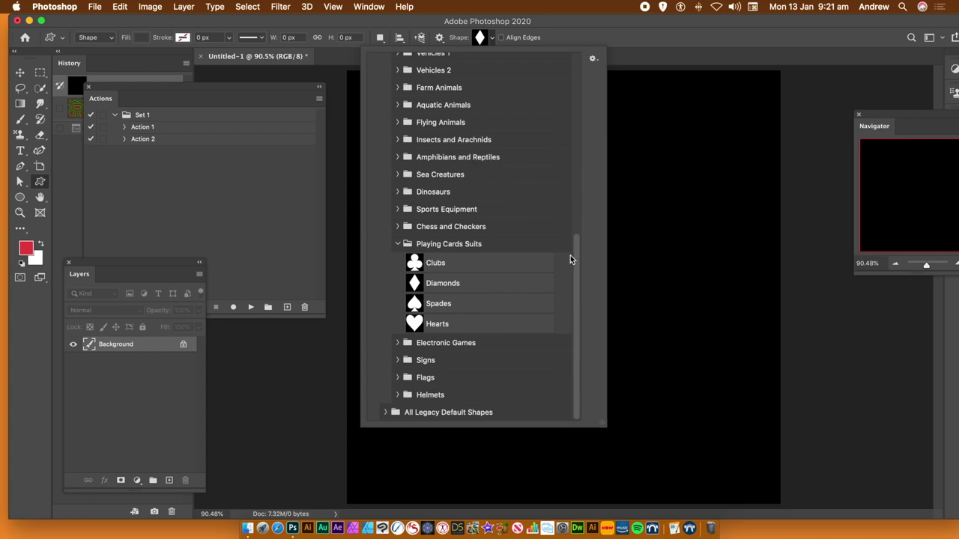
left_click_drag(574, 255, 609, 146)
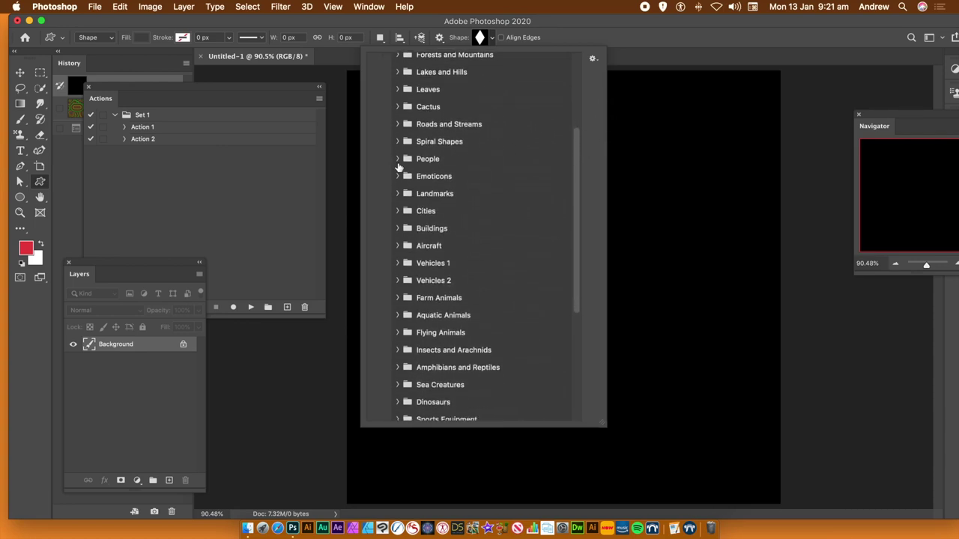
left_click(398, 160)
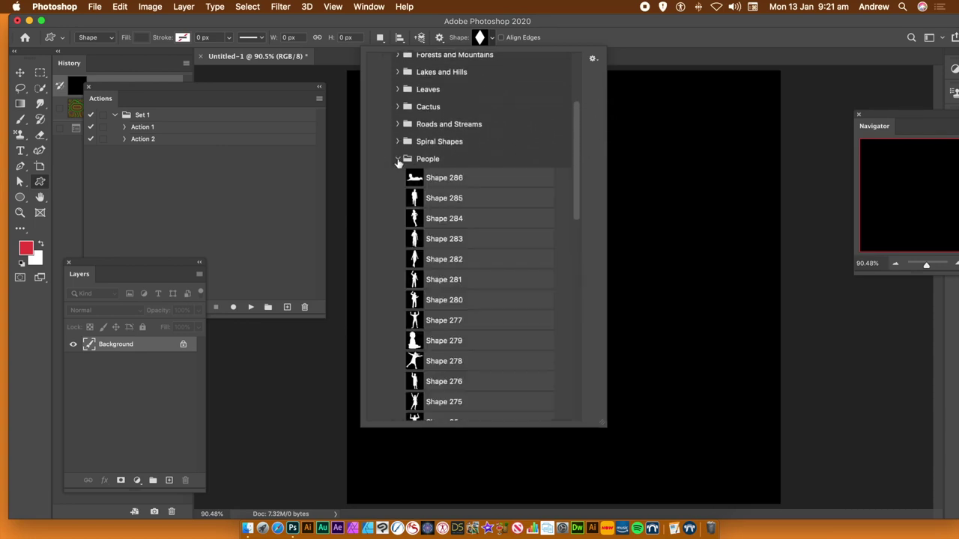
left_click(439, 201)
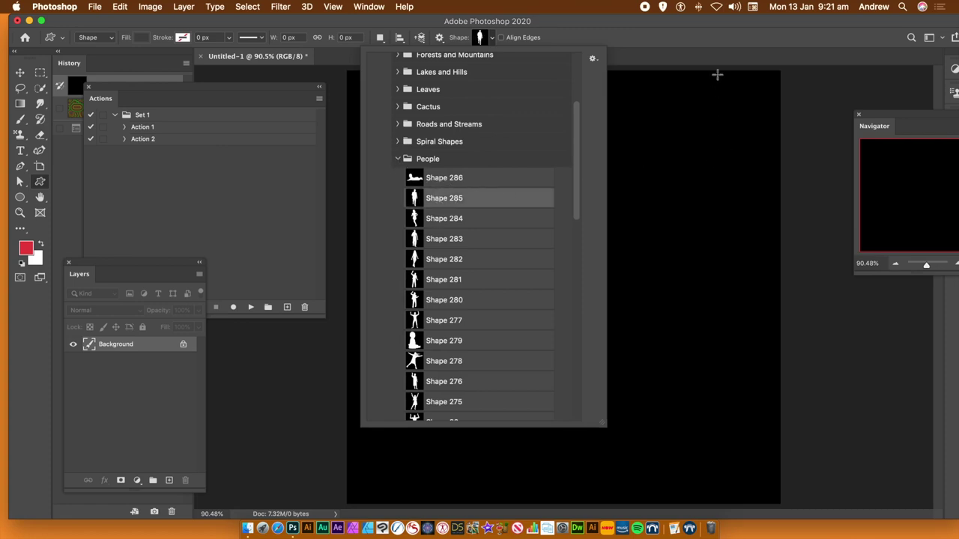
left_click(713, 49)
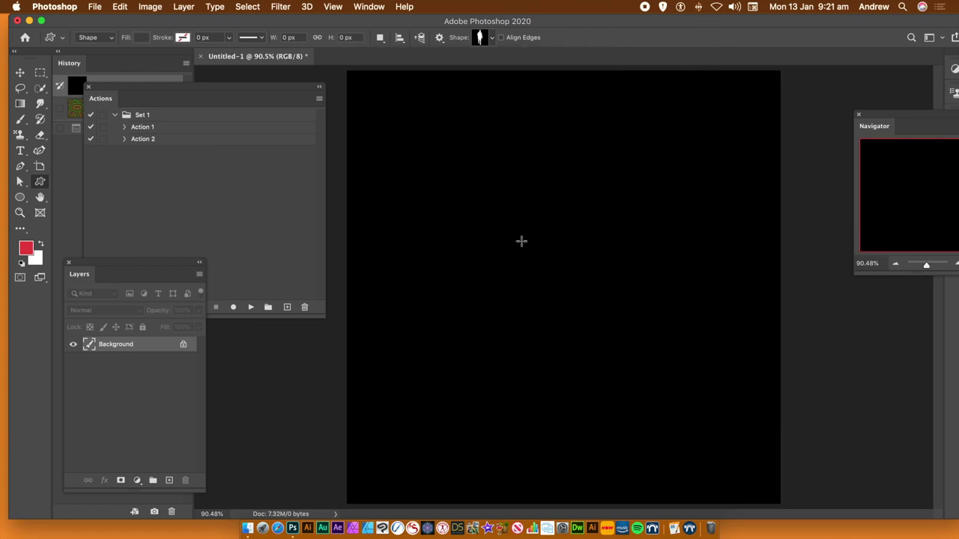
Draw the person shape about 139 px wide and 402 px high near mid-canvas, and run Action 2 on it
left_click_drag(527, 230, 563, 339)
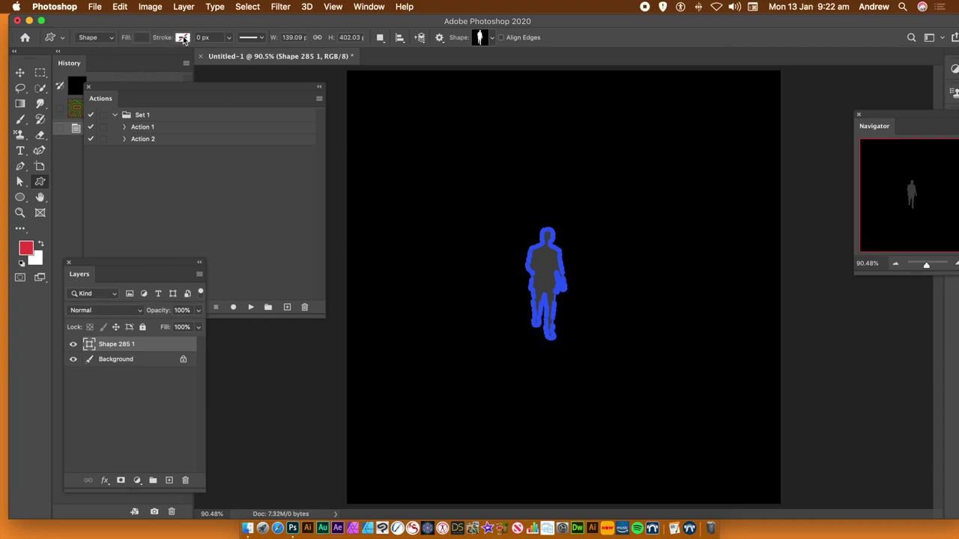
left_click(151, 140)
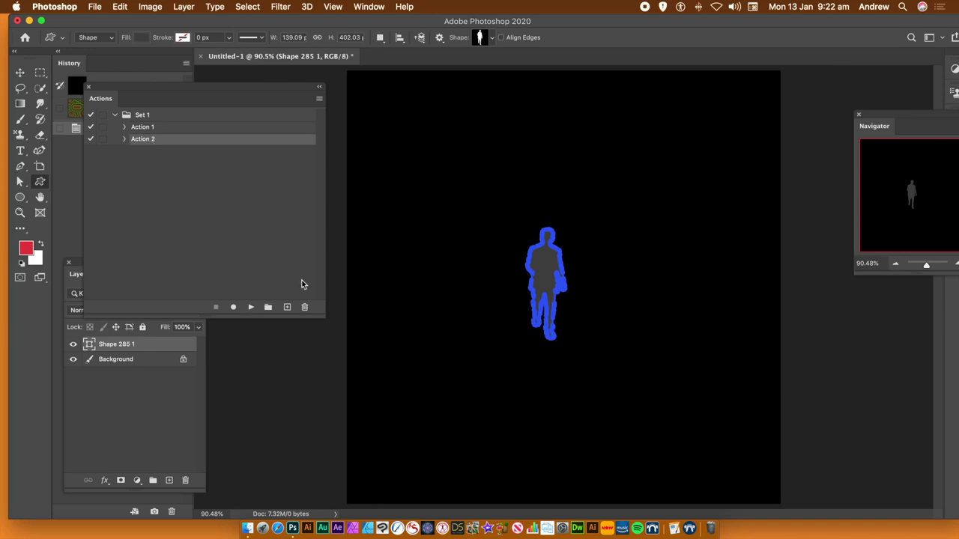
left_click(251, 307)
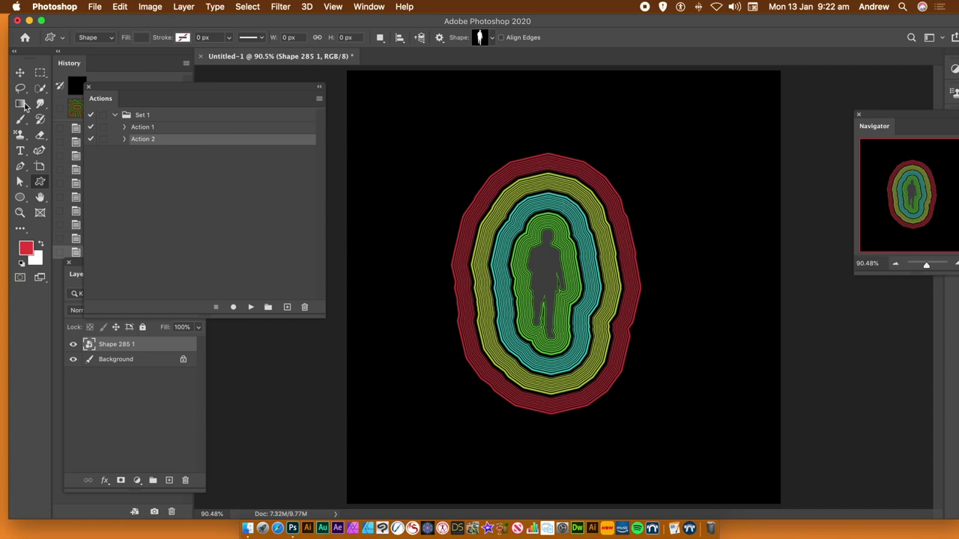
Scale the banded person shape proportionally to about 63% and move it back near the middle of the canvas
left_click(21, 72)
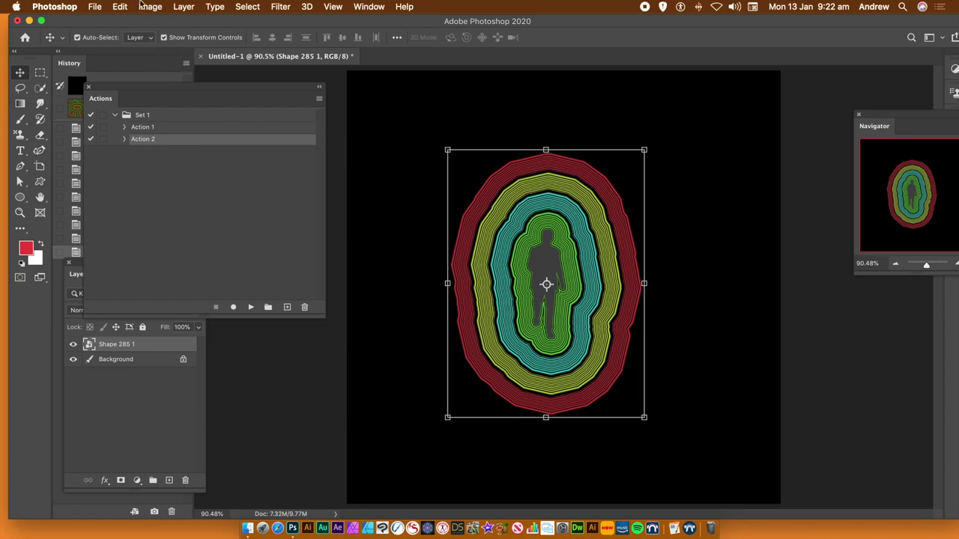
left_click(117, 6)
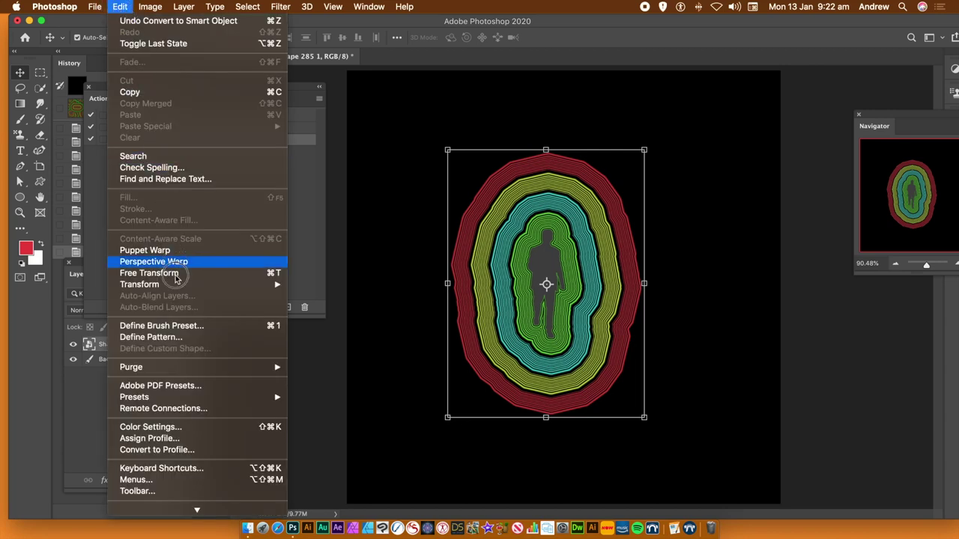
mouse_move(193, 289)
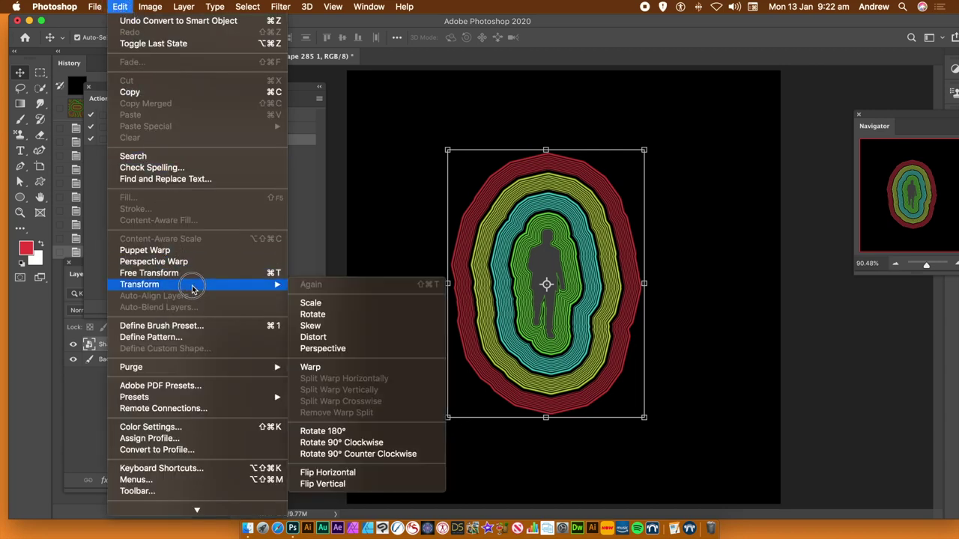
left_click(341, 309)
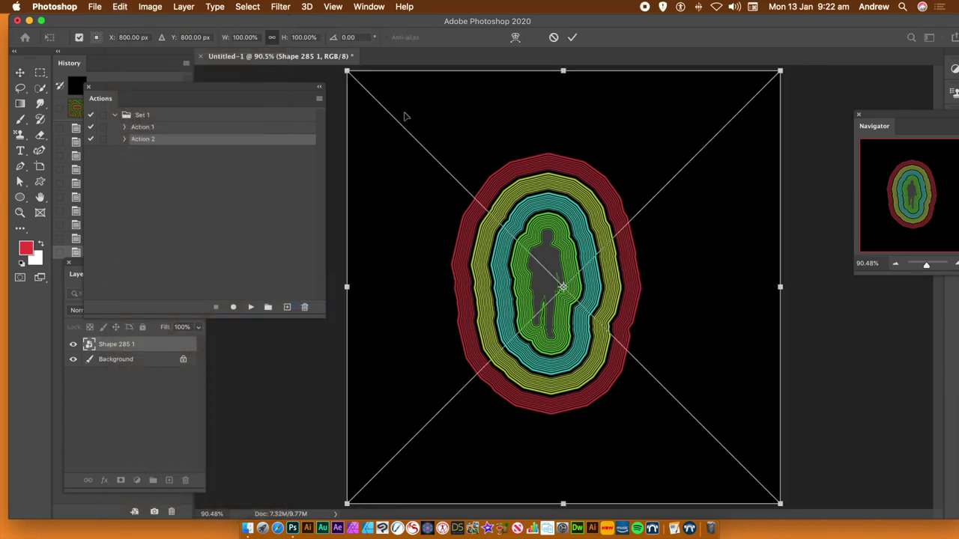
left_click_drag(344, 70, 507, 229)
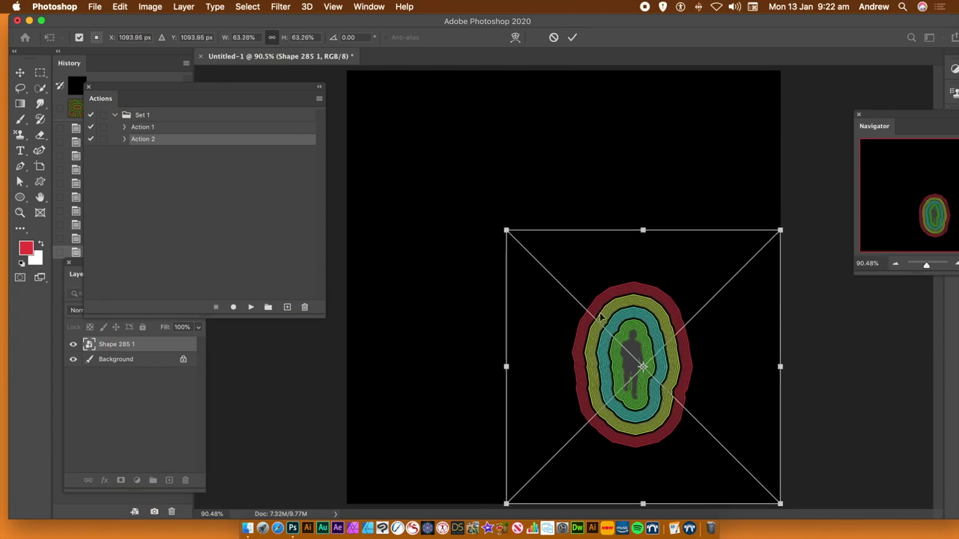
left_click_drag(615, 311, 506, 217)
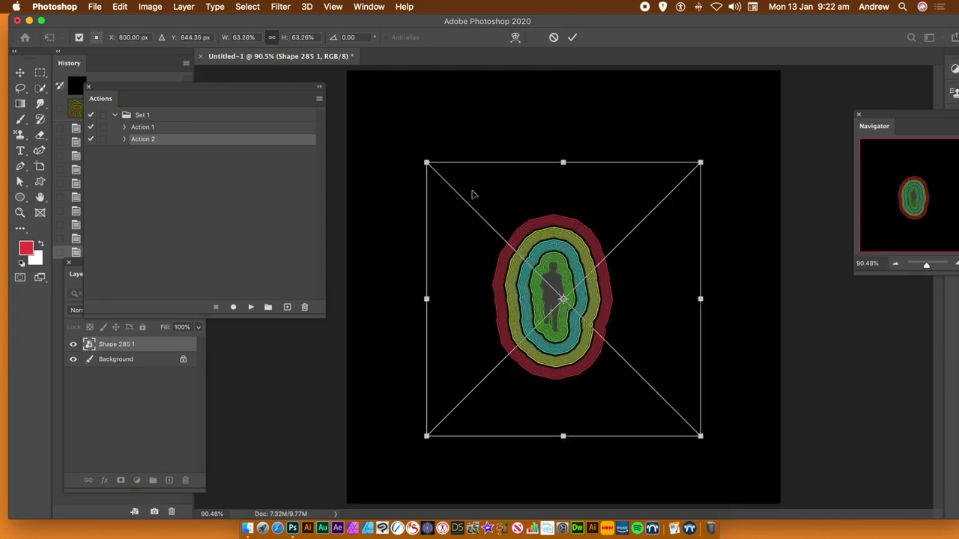
key("Return")
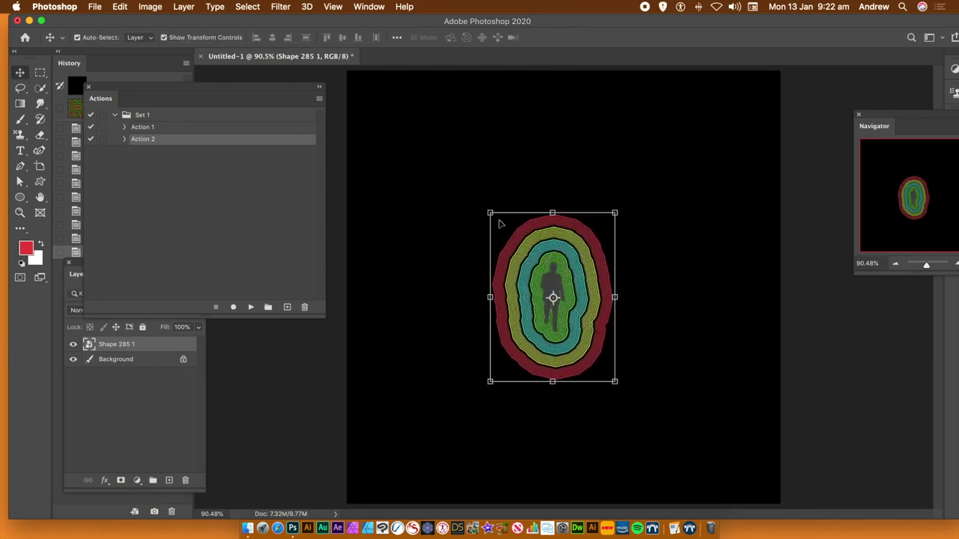
Warp the banded person shape by pulling its upper-left corner outward and pushing its interior toward the lower right, making it narrower and slanted
left_click(119, 6)
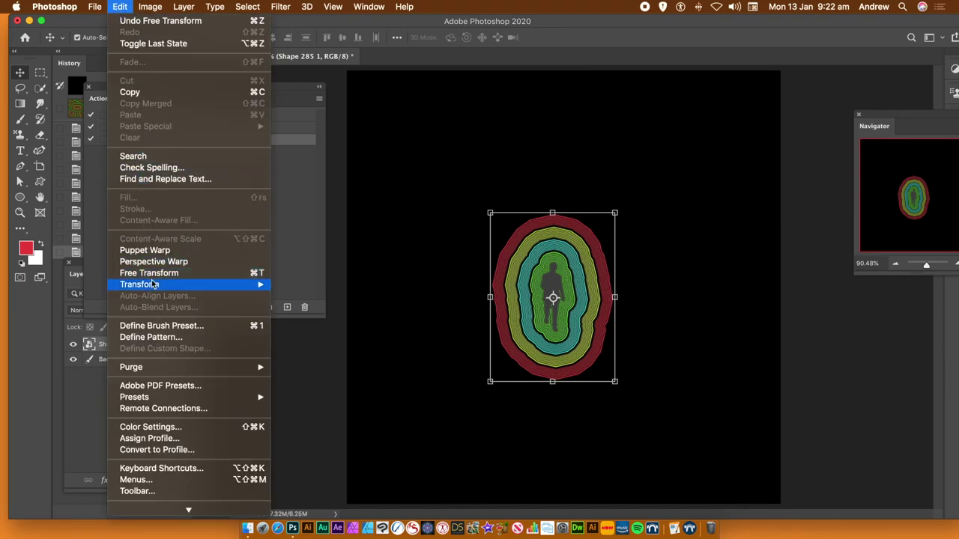
mouse_move(155, 285)
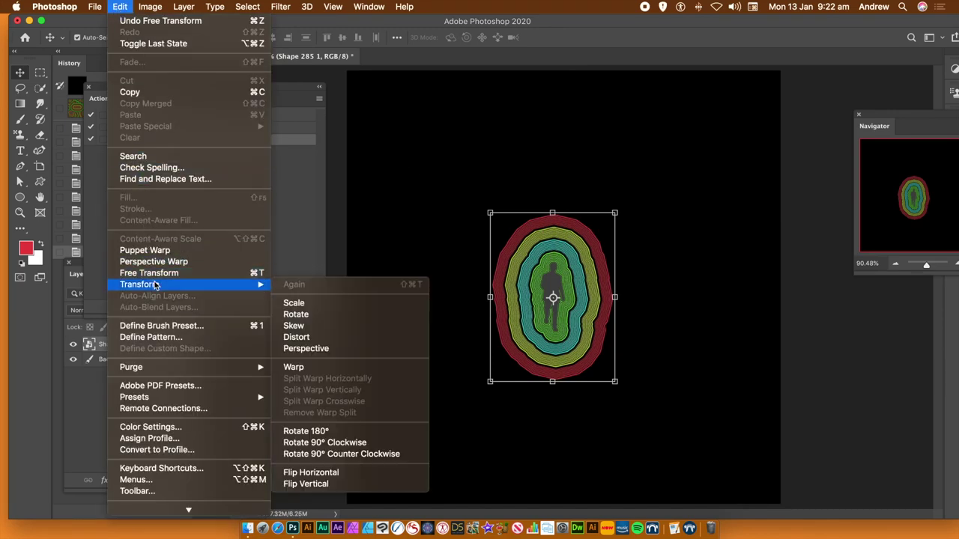
left_click(308, 368)
left_click(297, 367)
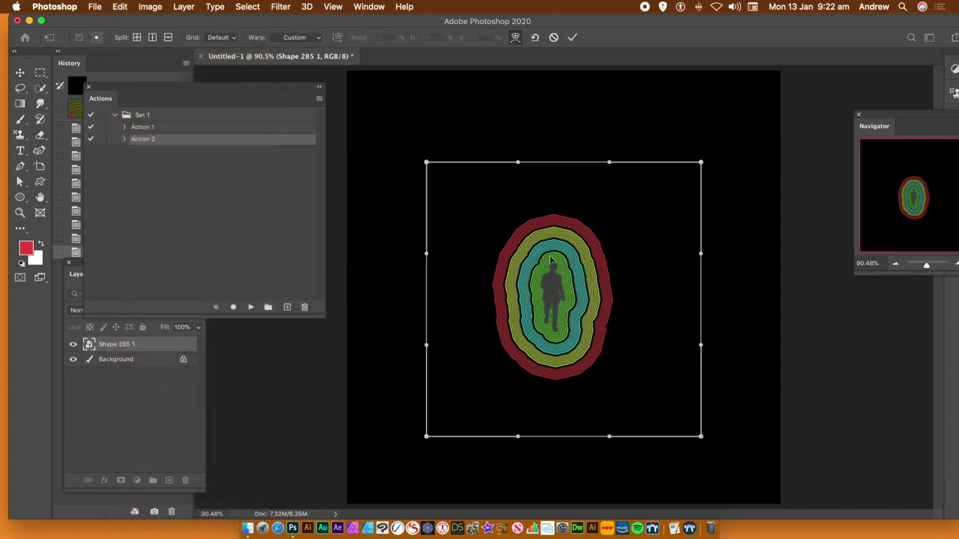
left_click_drag(429, 167, 349, 138)
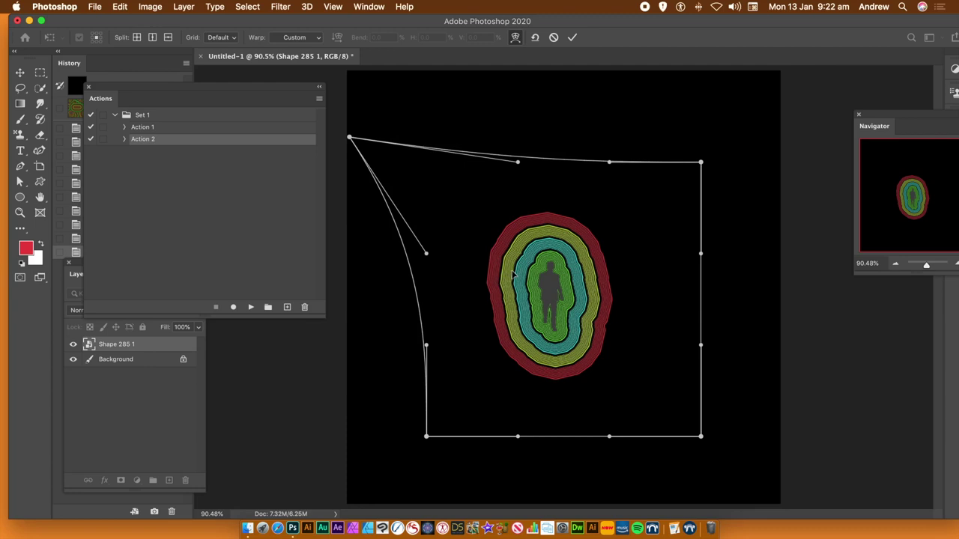
left_click_drag(527, 277, 596, 308)
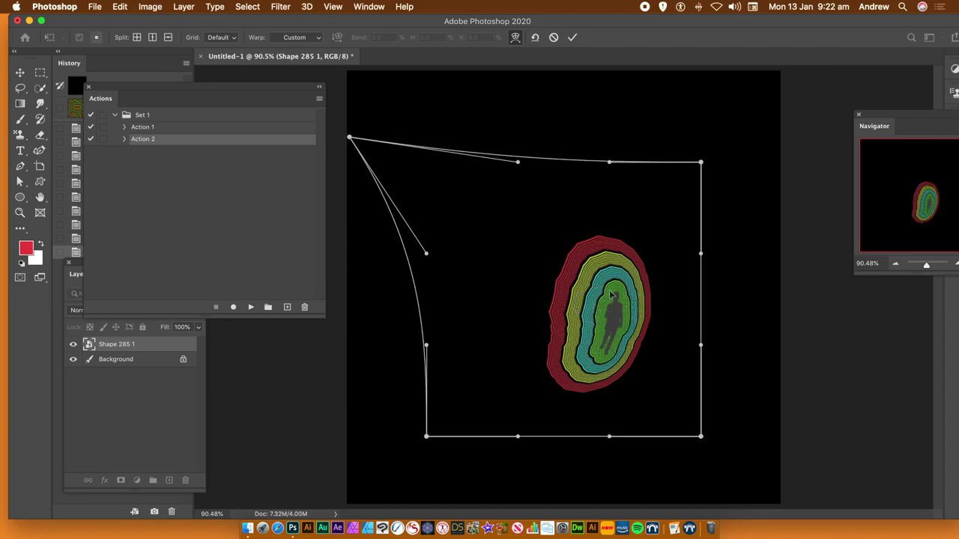
left_click(572, 38)
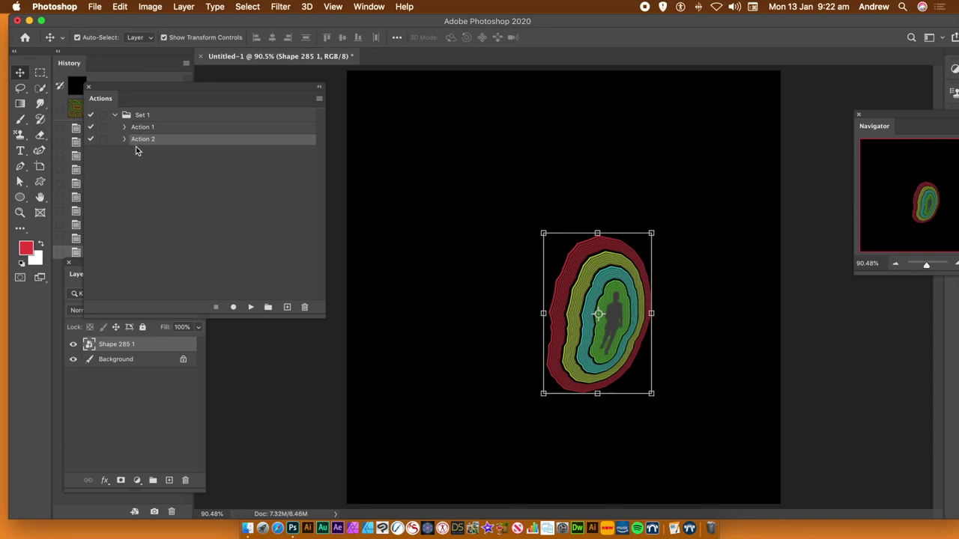
Run Action 2 again on the warped shape and spread it with six duplicates across the canvas so they overlap
left_click(251, 308)
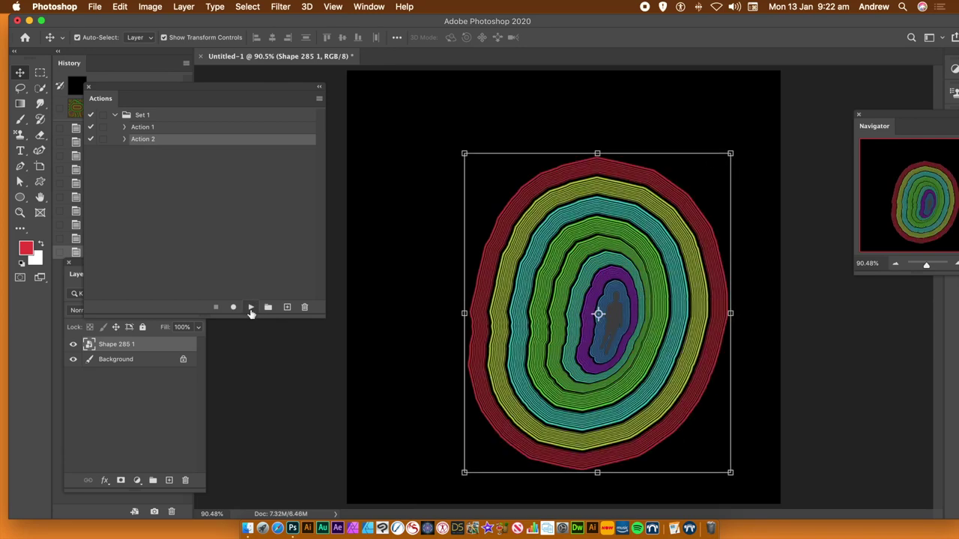
left_click_drag(612, 292, 553, 382)
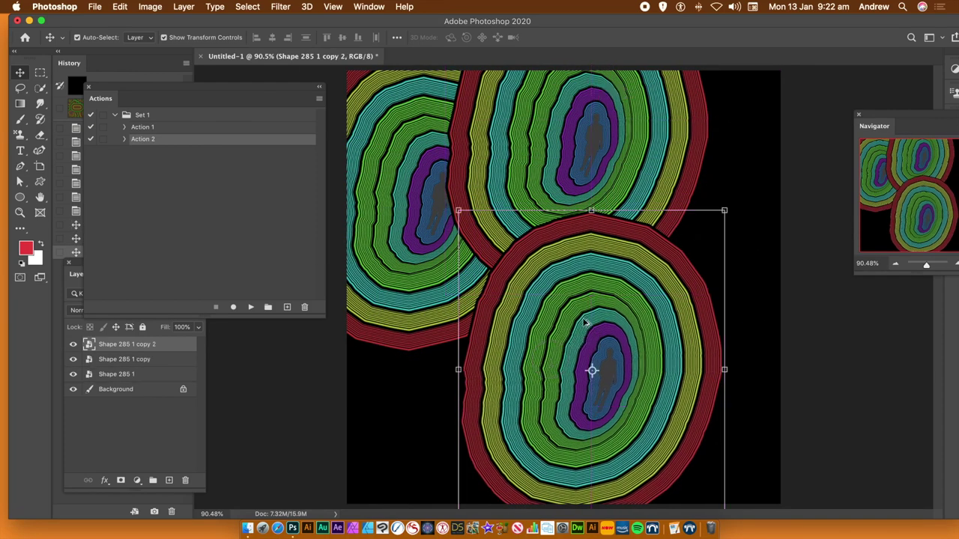
left_click_drag(566, 284, 546, 279)
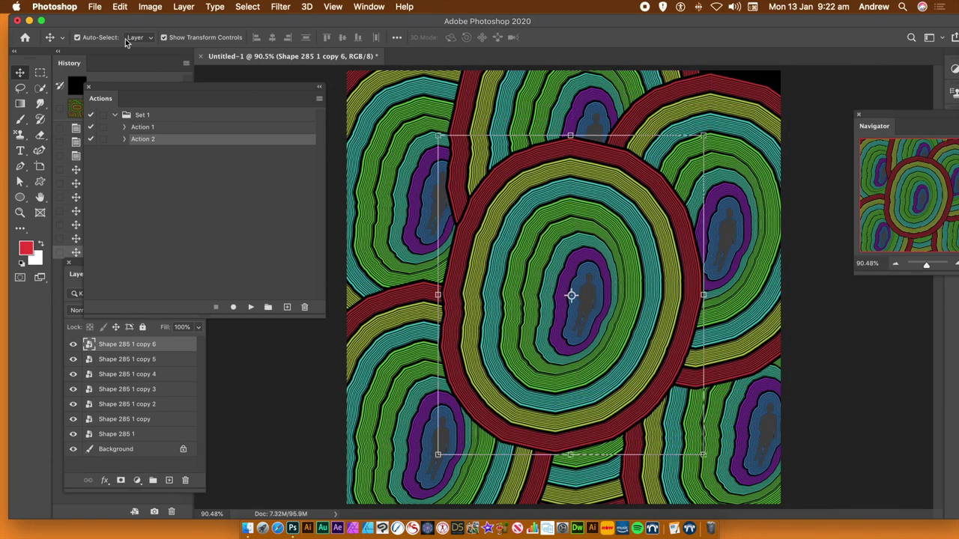
Apply a Hue/Saturation adjustment with a hue of -124 to the topmost central copy
left_click(160, 7)
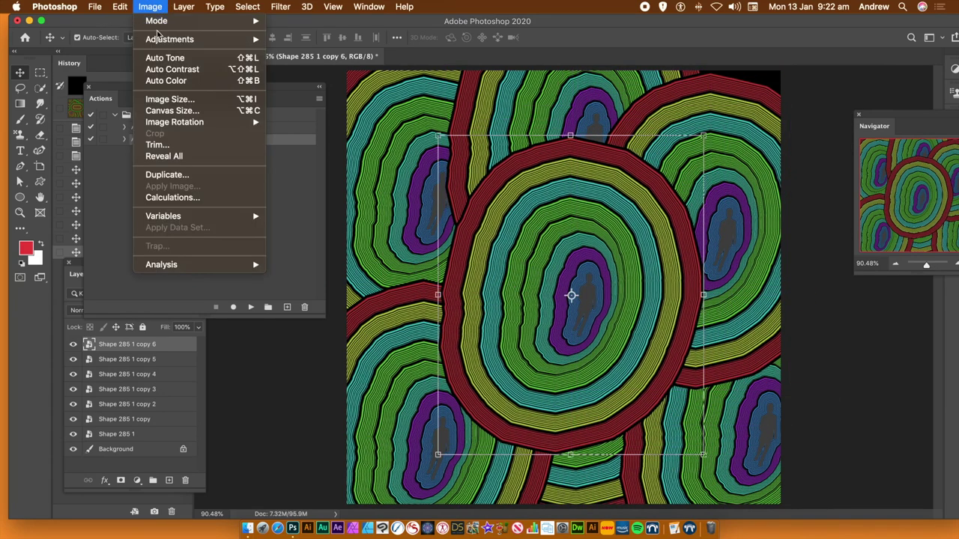
mouse_move(160, 45)
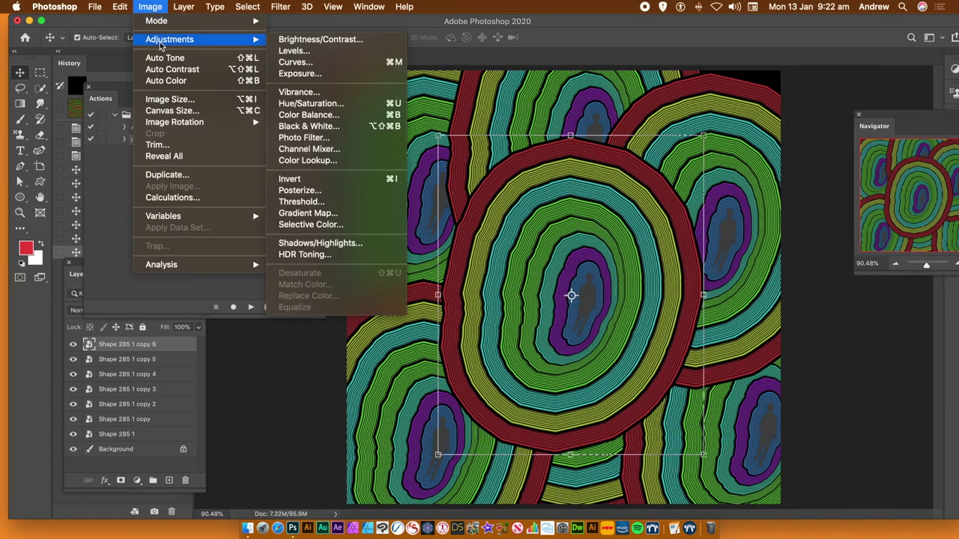
left_click(313, 104)
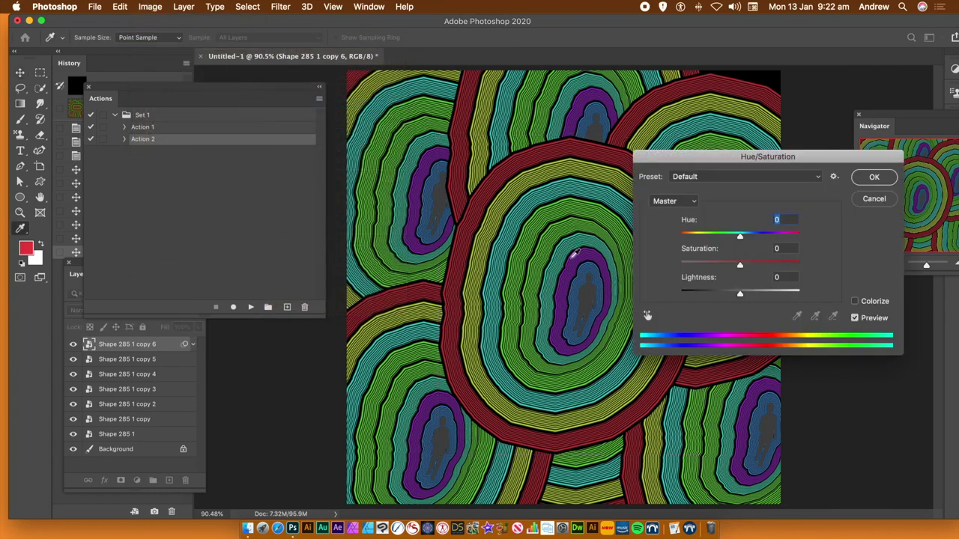
left_click_drag(723, 237, 695, 239)
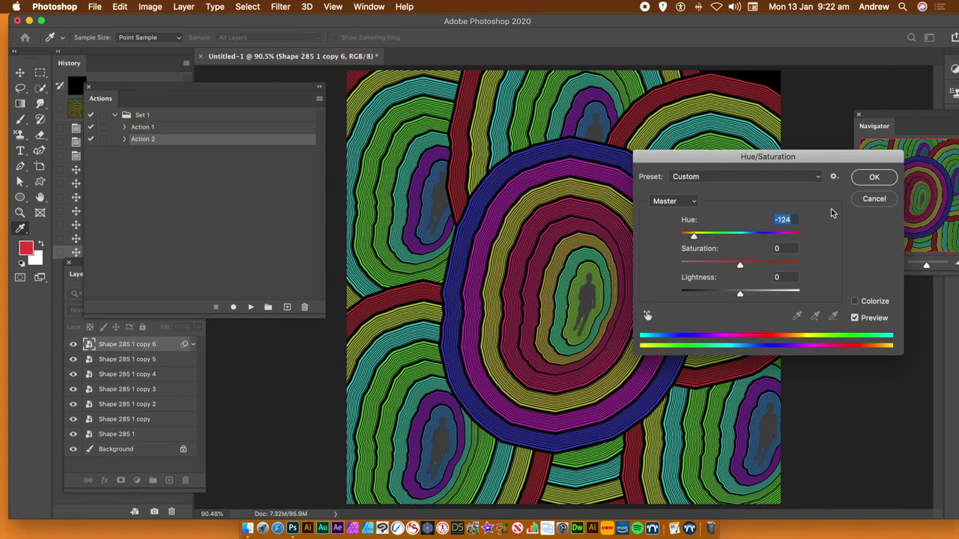
left_click(871, 178)
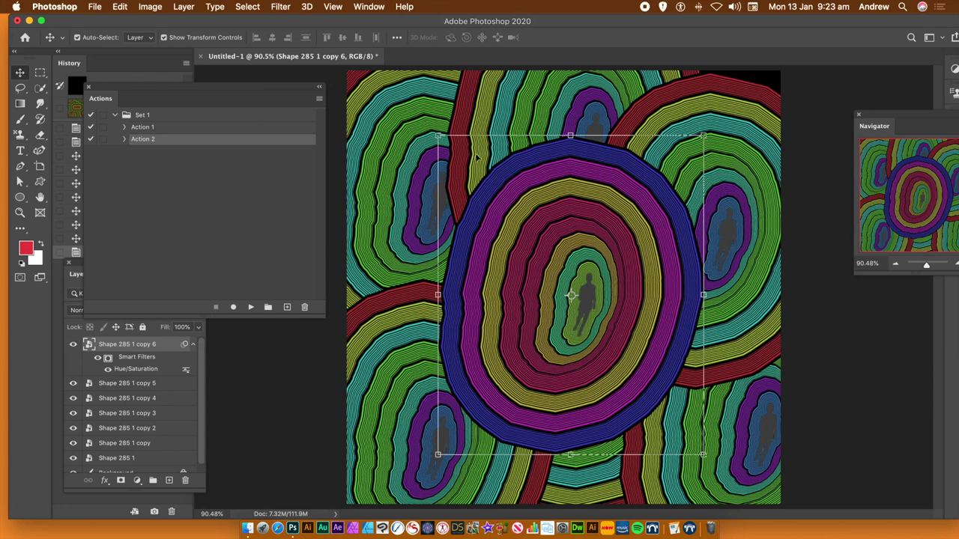
Liquify the topmost central copy with a 1606 brush, pushing its right side inward to bend it into a narrow crescent
left_click(280, 7)
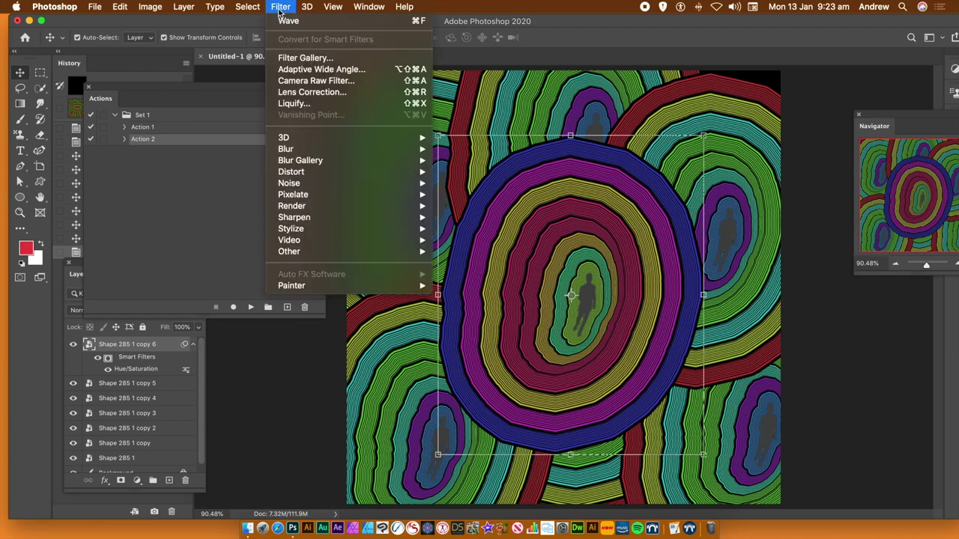
left_click(306, 110)
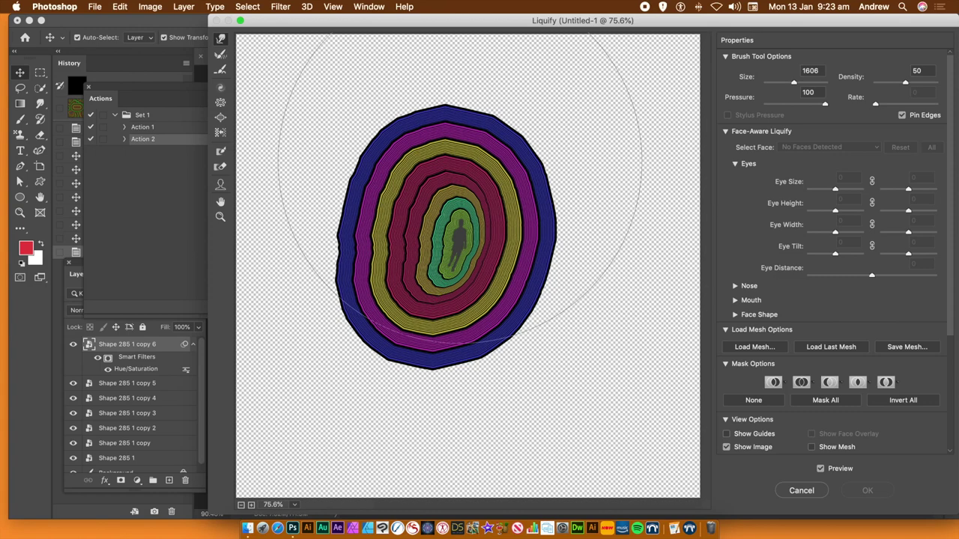
mouse_move(423, 255)
left_mouse_down()
mouse_move(559, 276)
mouse_move(417, 251)
left_mouse_up()
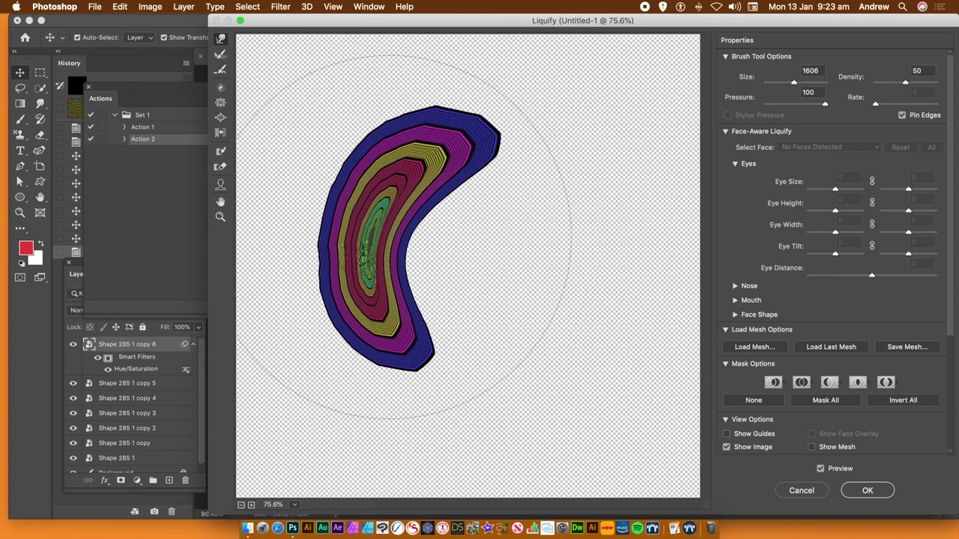
mouse_move(374, 209)
left_mouse_down()
mouse_move(405, 221)
mouse_move(382, 215)
mouse_move(397, 225)
left_mouse_up()
left_click_drag(464, 217, 452, 205)
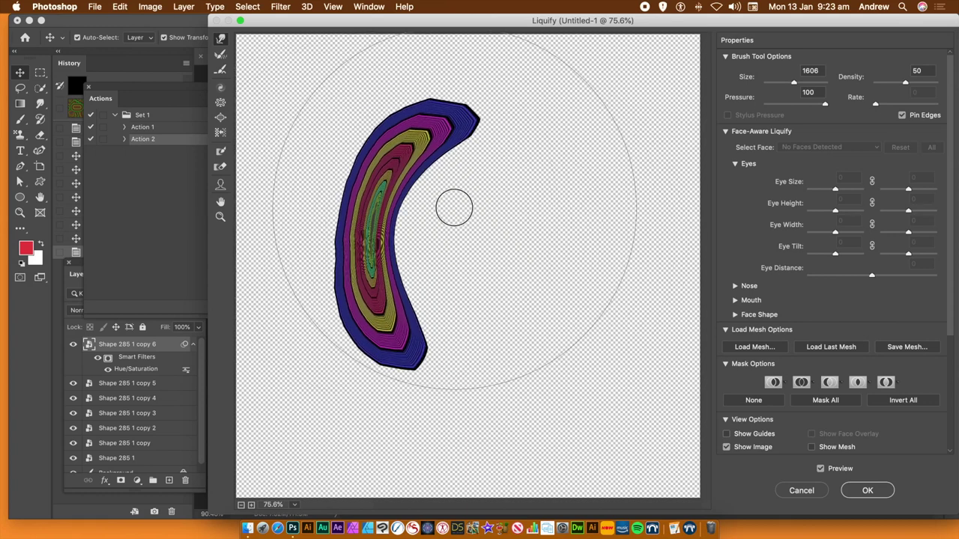
left_click(870, 490)
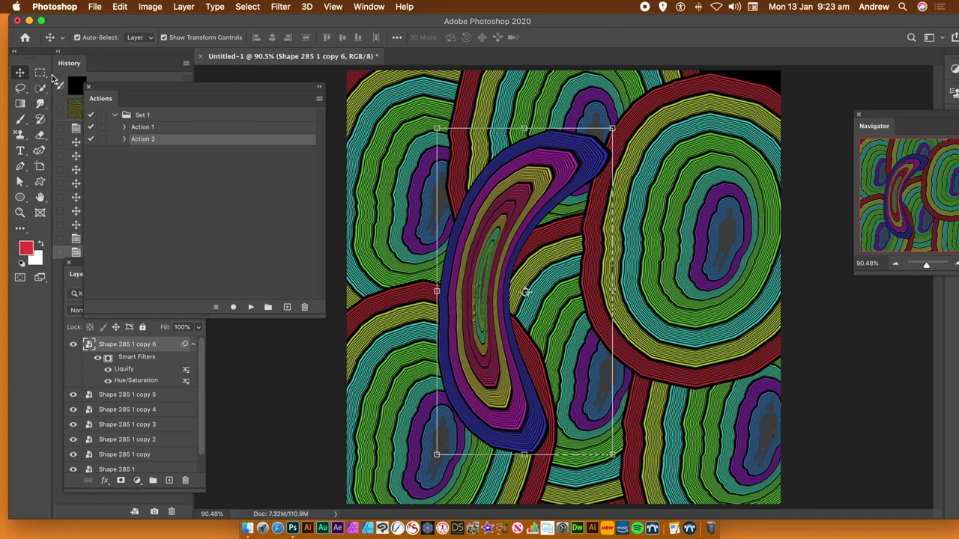
Revert the document to its opening black-canvas state and draw an ellipse of about 246 by 236 px near the centre
left_click(75, 85)
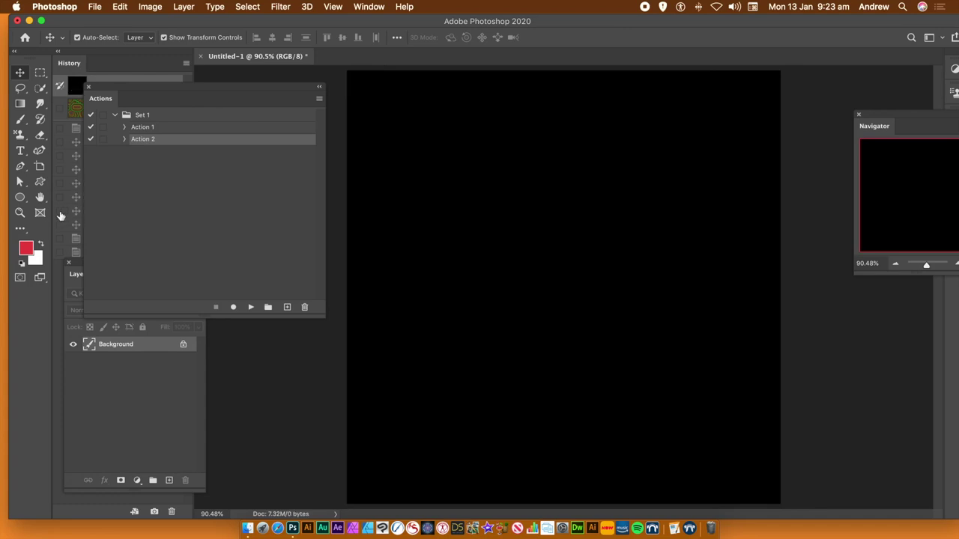
left_click(20, 197)
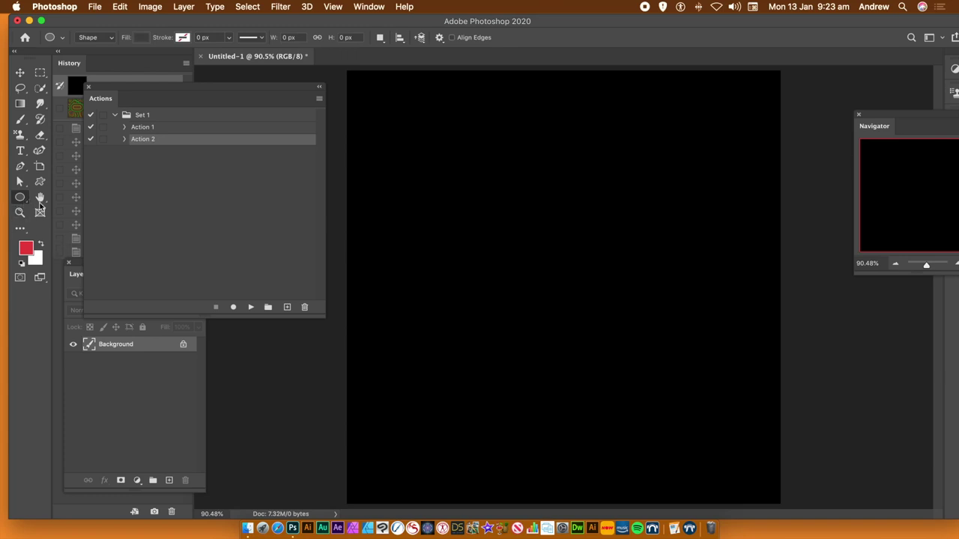
left_click_drag(519, 243, 585, 307)
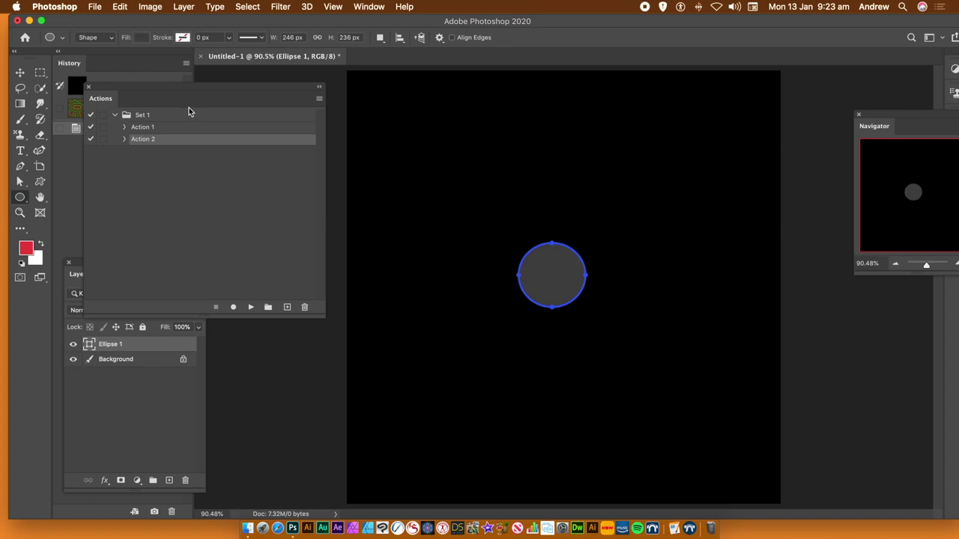
Run Action 2 on the ellipse and spread seven overlapping duplicates over the canvas, placing the last one in the centre
left_click(250, 306)
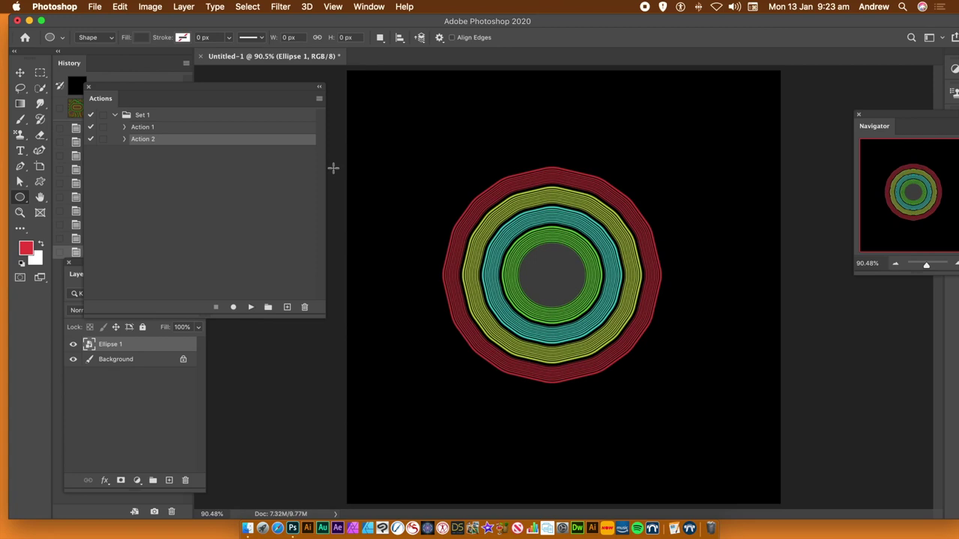
left_click(20, 72)
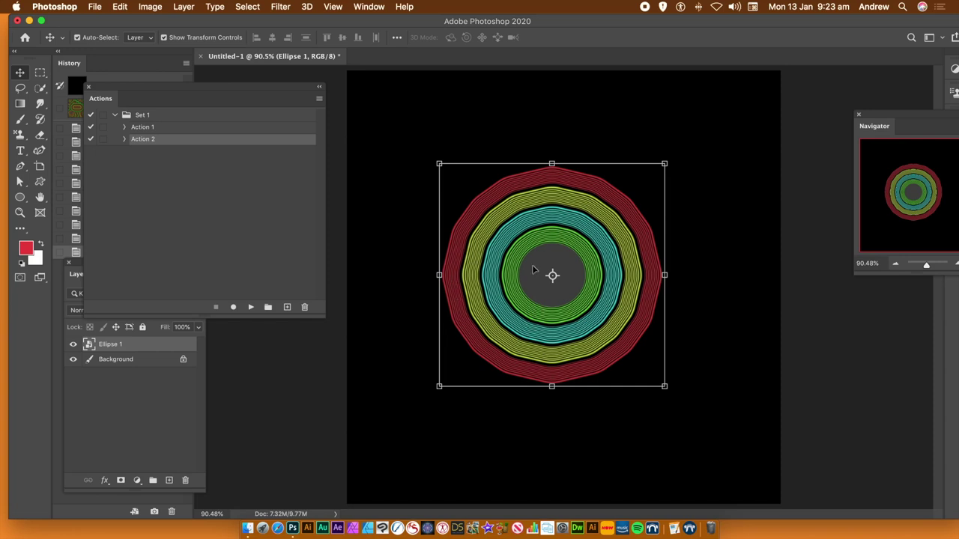
left_click_drag(561, 255, 607, 385)
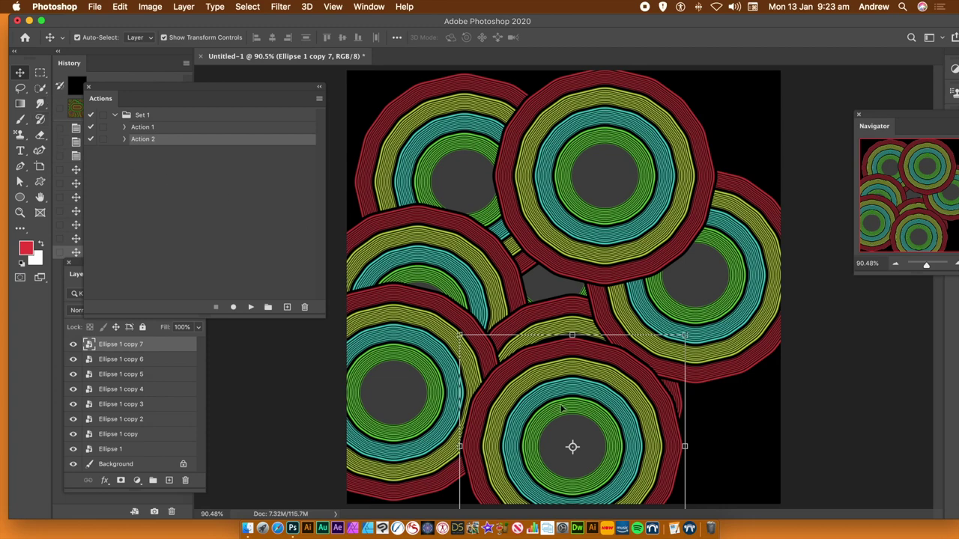
left_click_drag(590, 405, 570, 259)
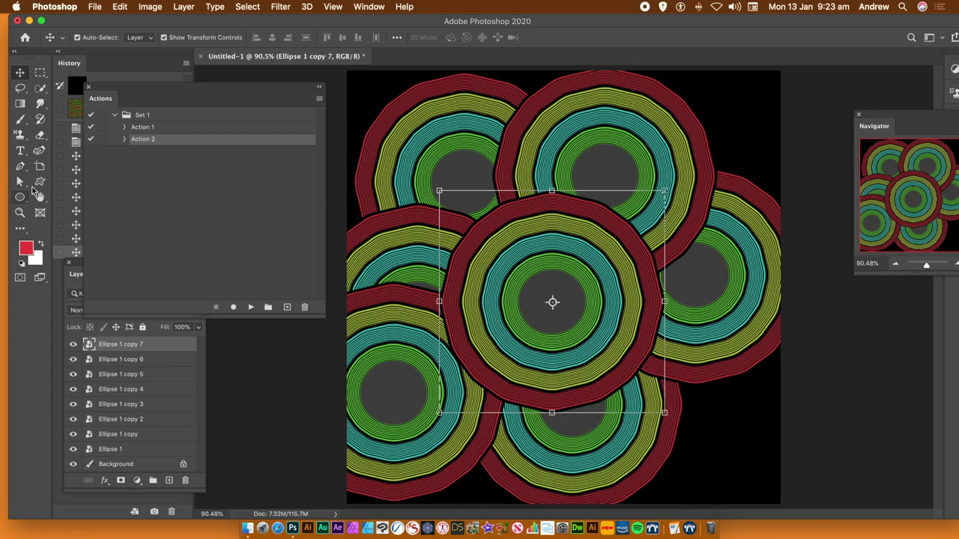
Try to select the central copy's path directly on the canvas, and reselect that copy's layer
left_click(19, 182)
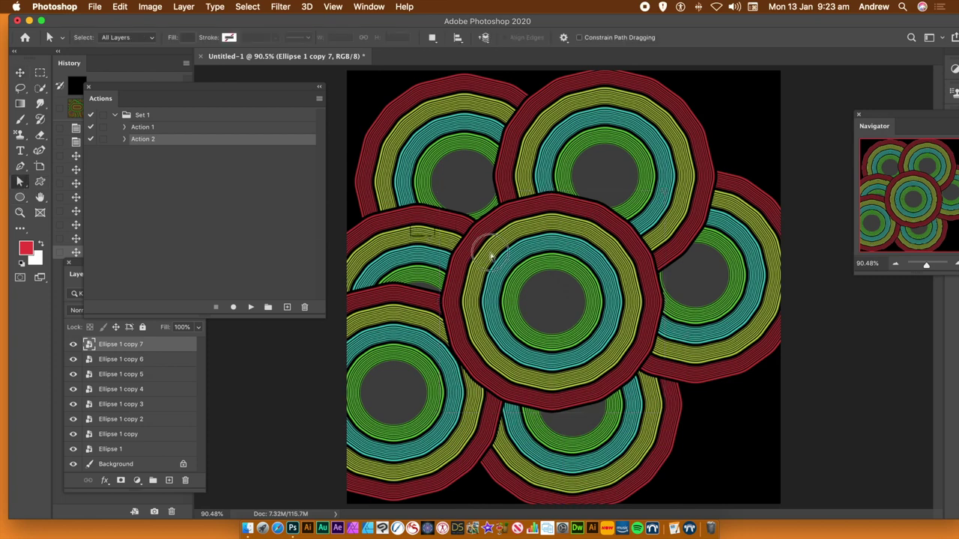
left_click(647, 316)
left_click(561, 297)
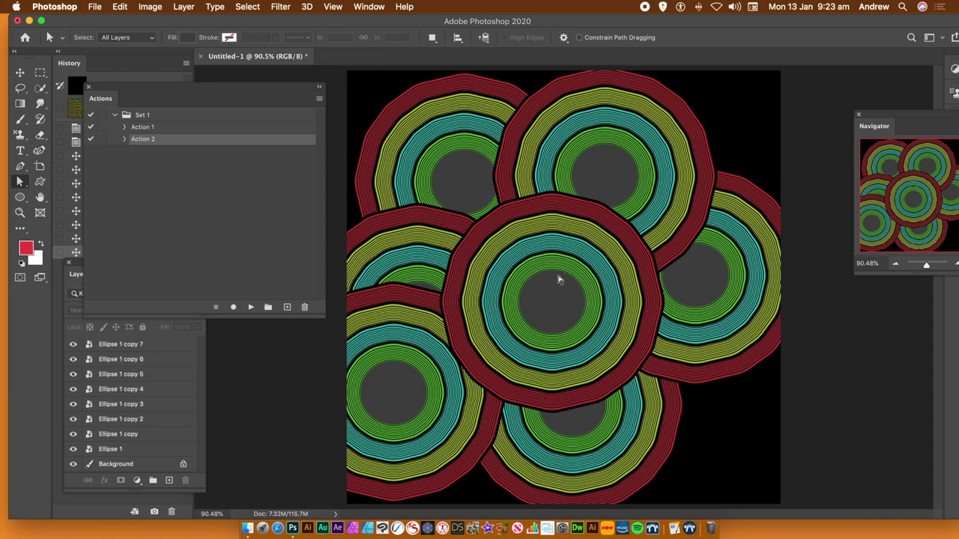
left_click(21, 72)
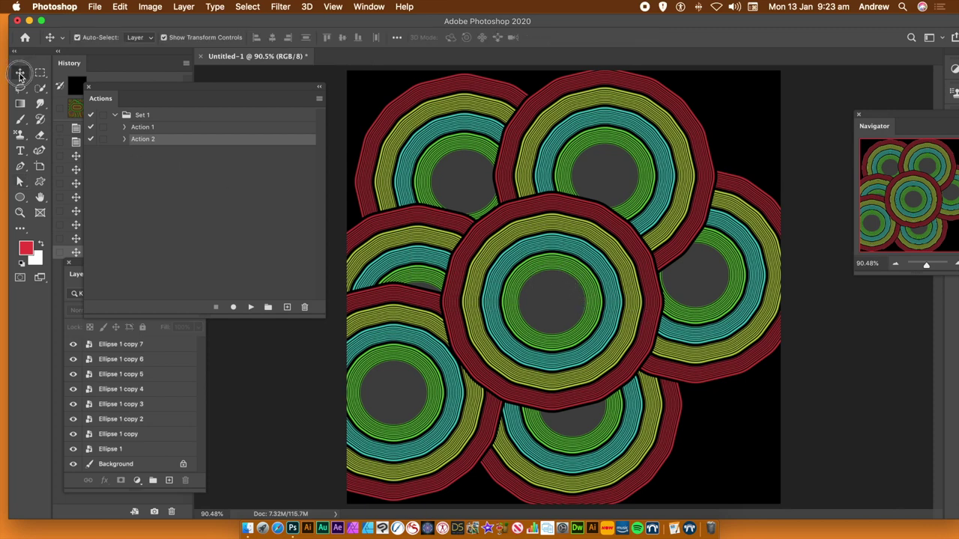
left_click(530, 295)
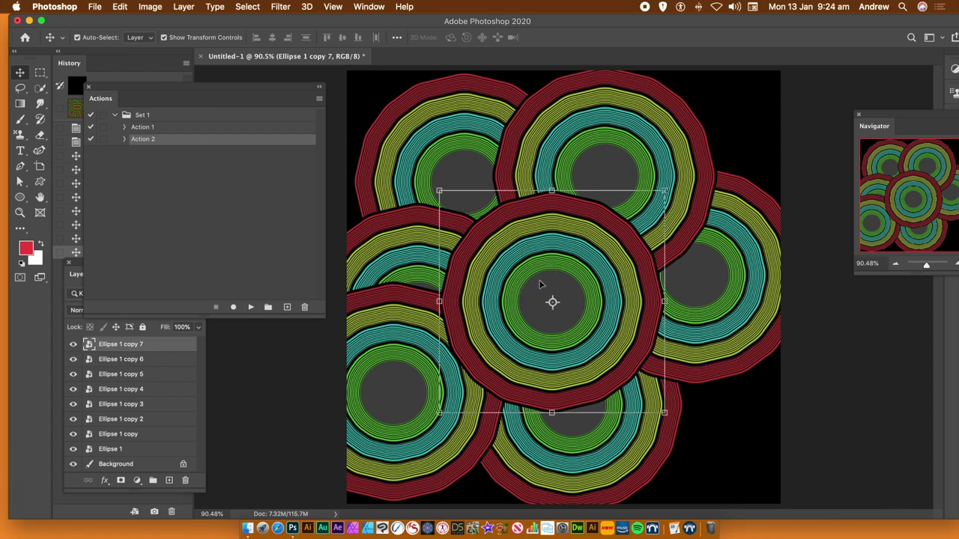
Open the central copy's nested smart object contents level by level, down to the original ellipse shape in Ellipse 13.psb
left_click(89, 345)
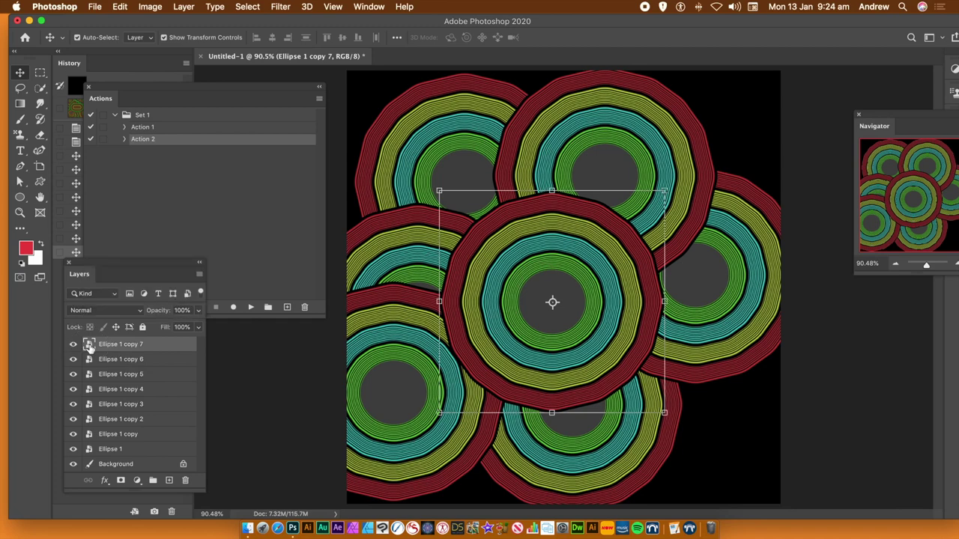
double_click(89, 345)
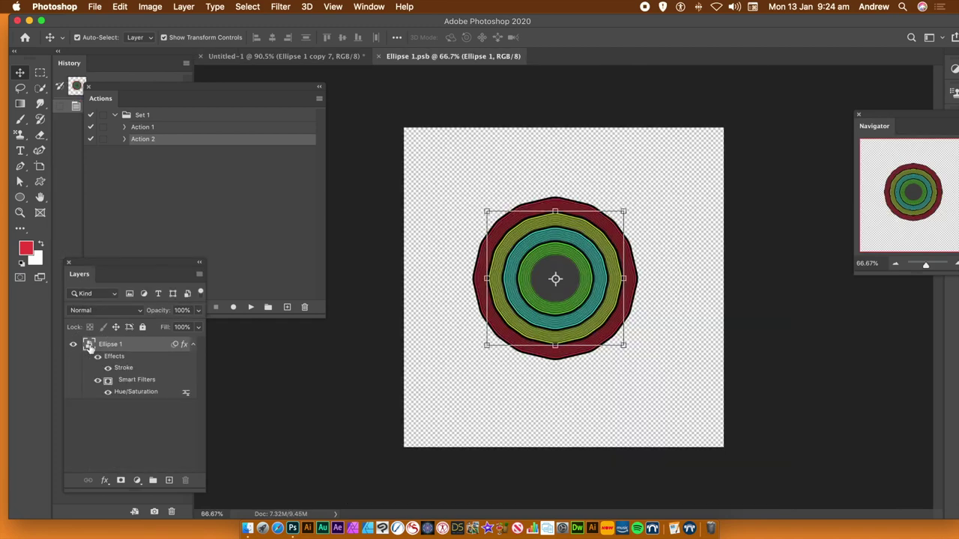
double_click(90, 346)
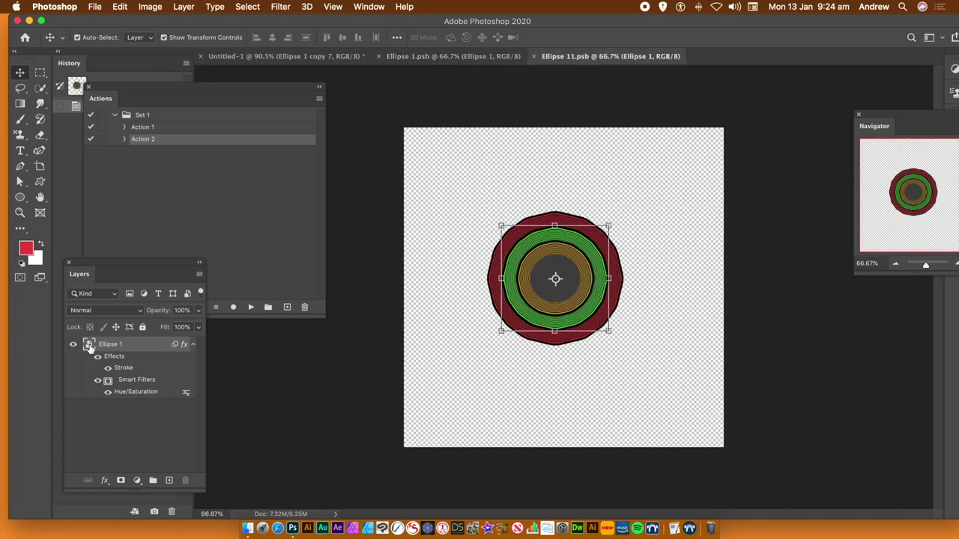
double_click(88, 346)
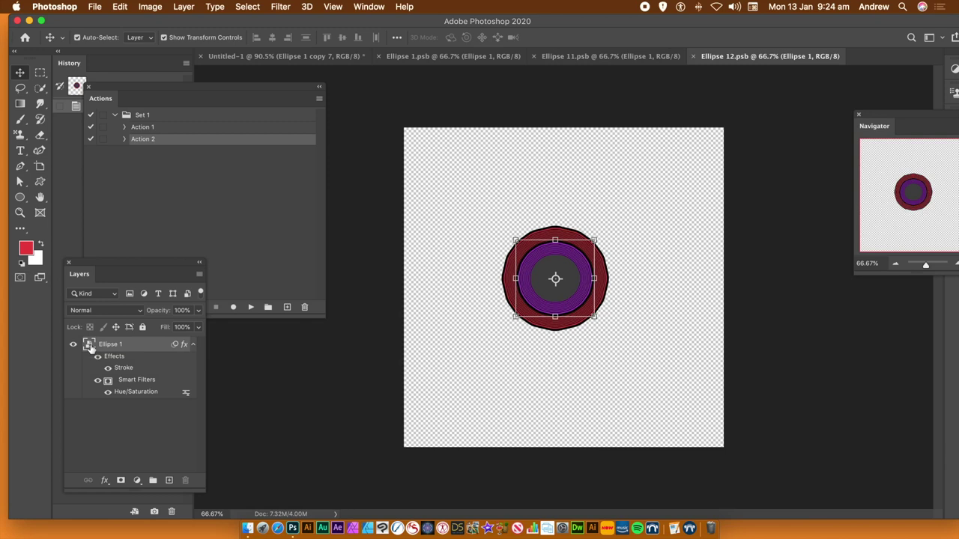
double_click(89, 347)
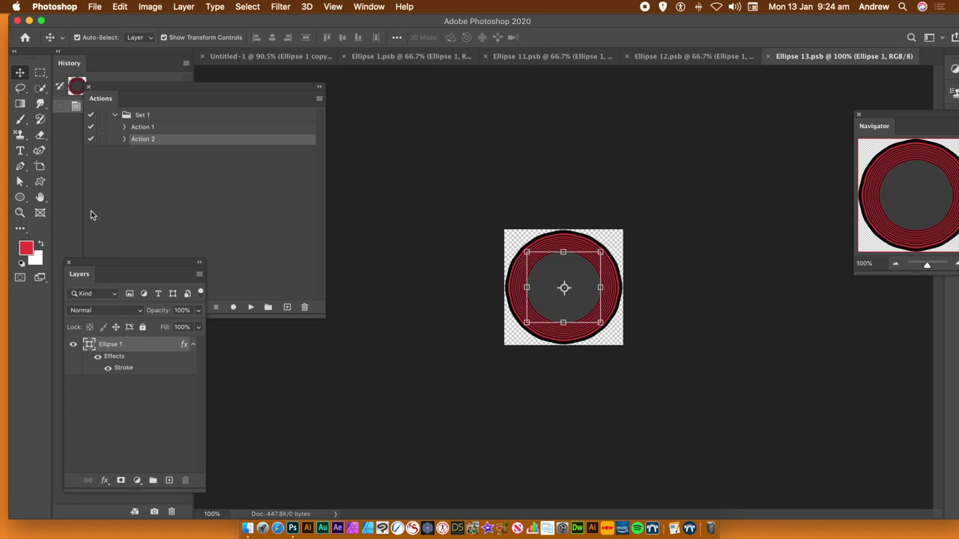
Reshape the original ellipse's path into a kidney form about 95 by 215 px by moving its side and bottom points inward and extending the lower-right handle
left_click(20, 182)
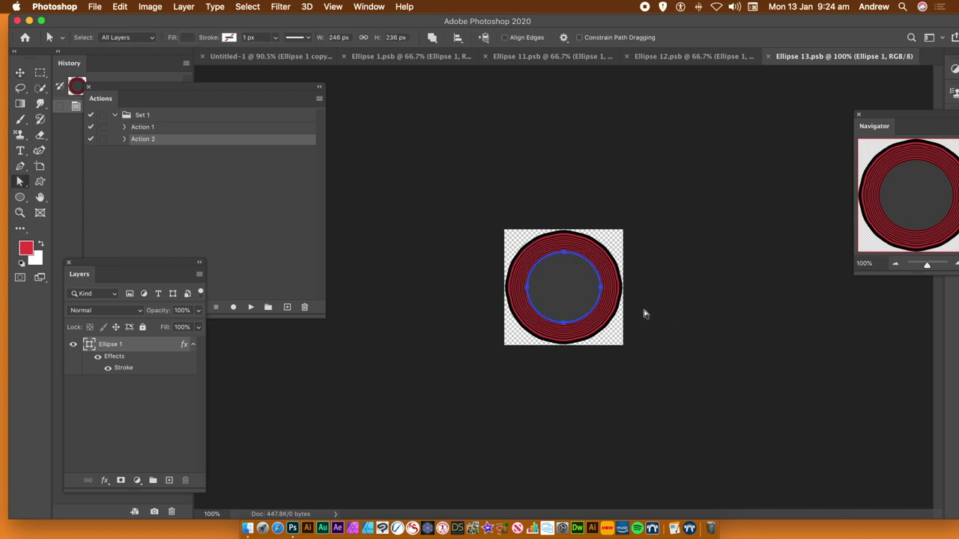
left_click(552, 299)
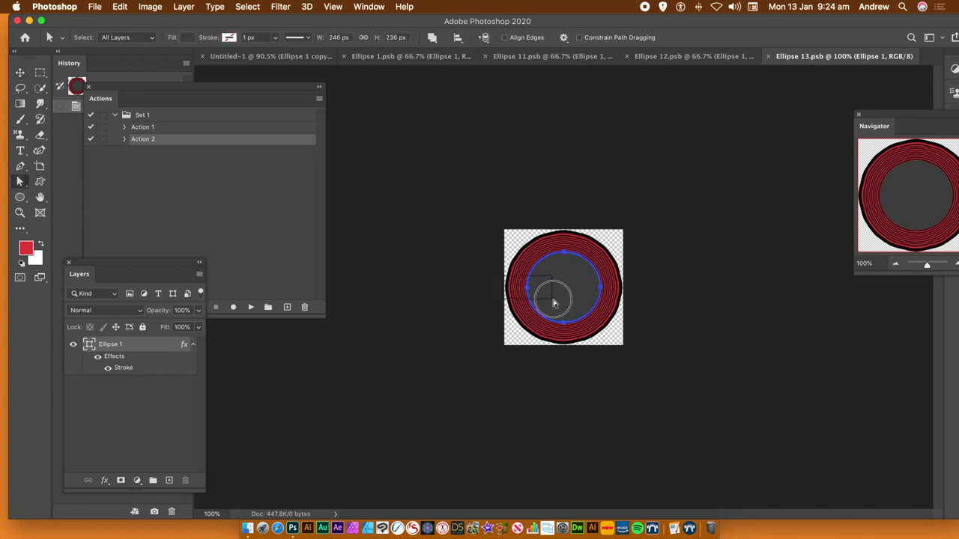
mouse_move(529, 293)
left_mouse_down()
mouse_move(592, 290)
mouse_move(572, 290)
left_mouse_up()
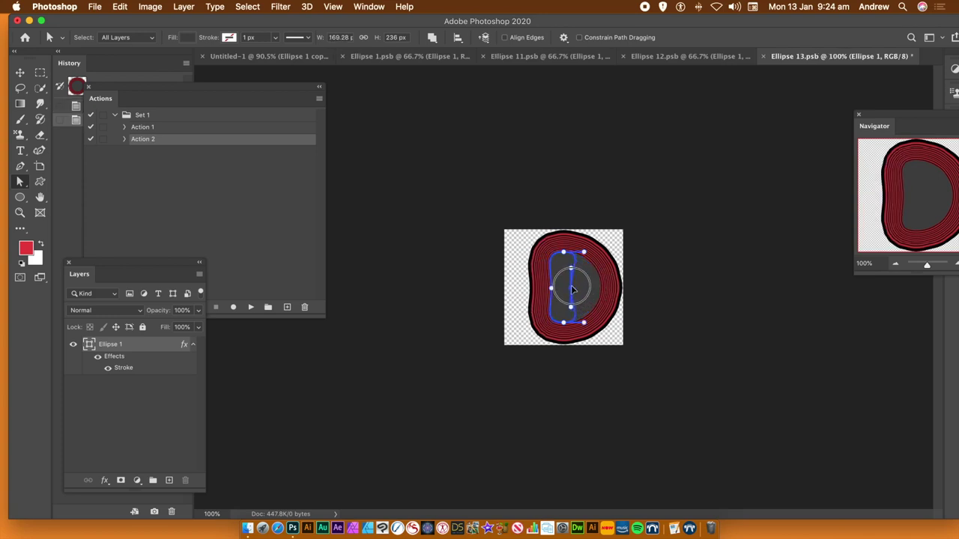
left_click_drag(576, 292, 565, 293)
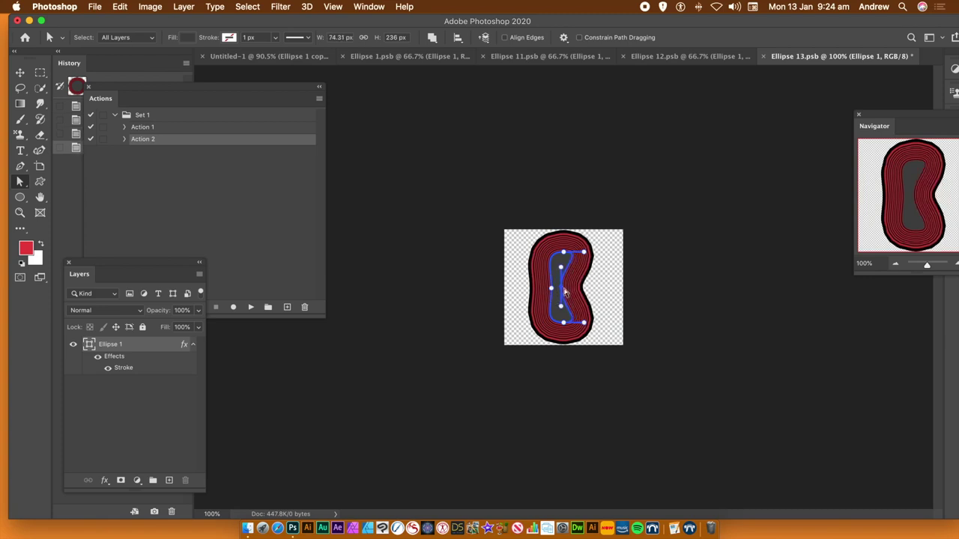
left_click_drag(564, 327, 582, 317)
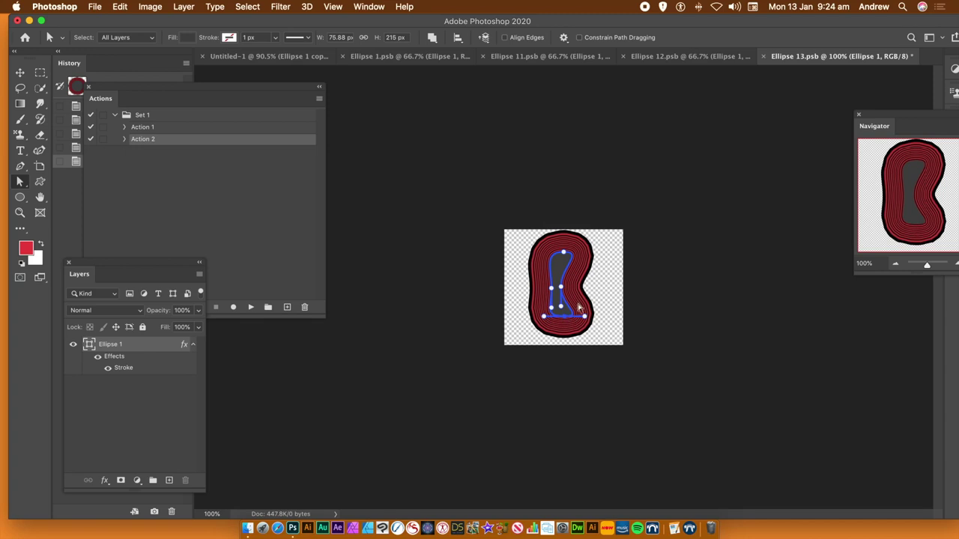
left_click_drag(585, 317, 607, 317)
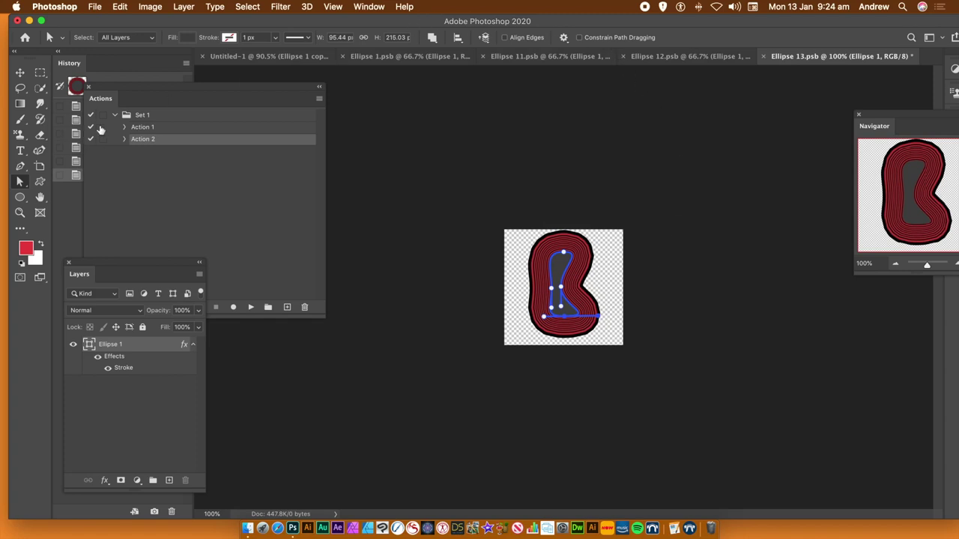
Save and close Ellipse 13.psb, Ellipse 12.psb, Ellipse 11.psb and Ellipse 1.psb to update every copy in the main document
left_click(761, 57)
left_click(578, 196)
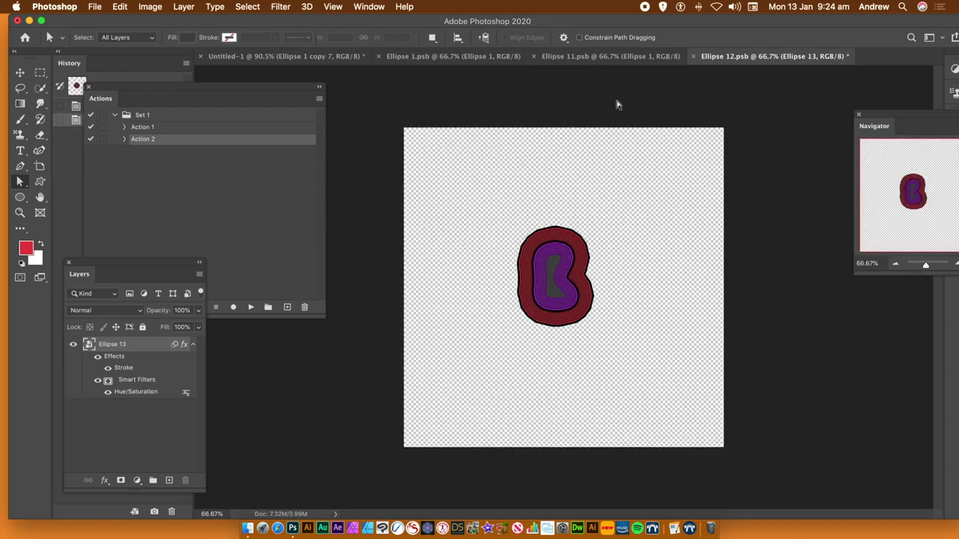
left_click(693, 57)
left_click(582, 192)
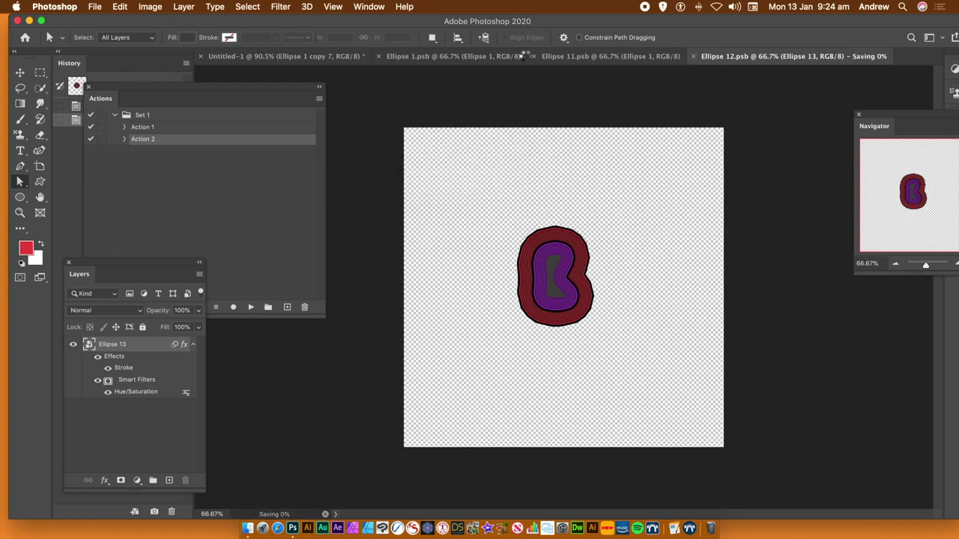
left_click(532, 56)
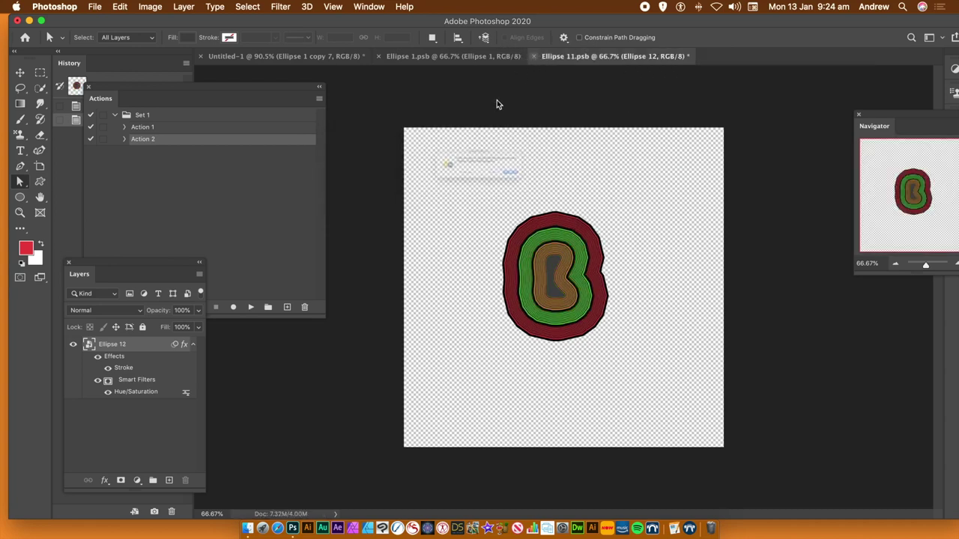
left_click(581, 193)
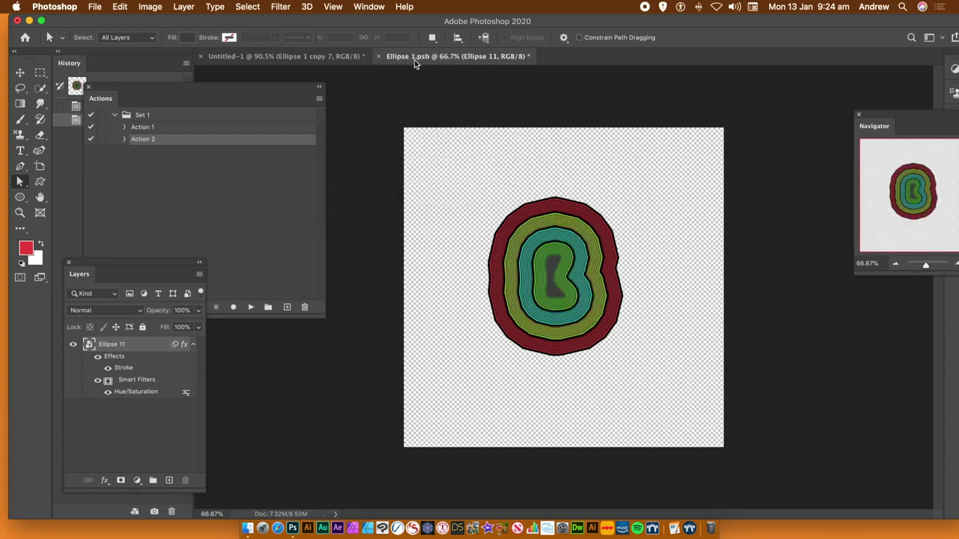
left_click(378, 57)
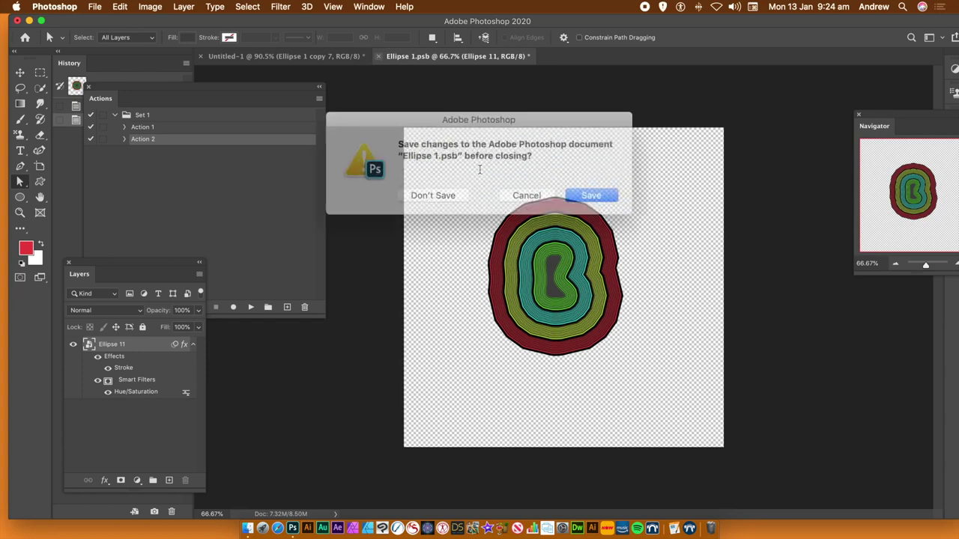
left_click(585, 193)
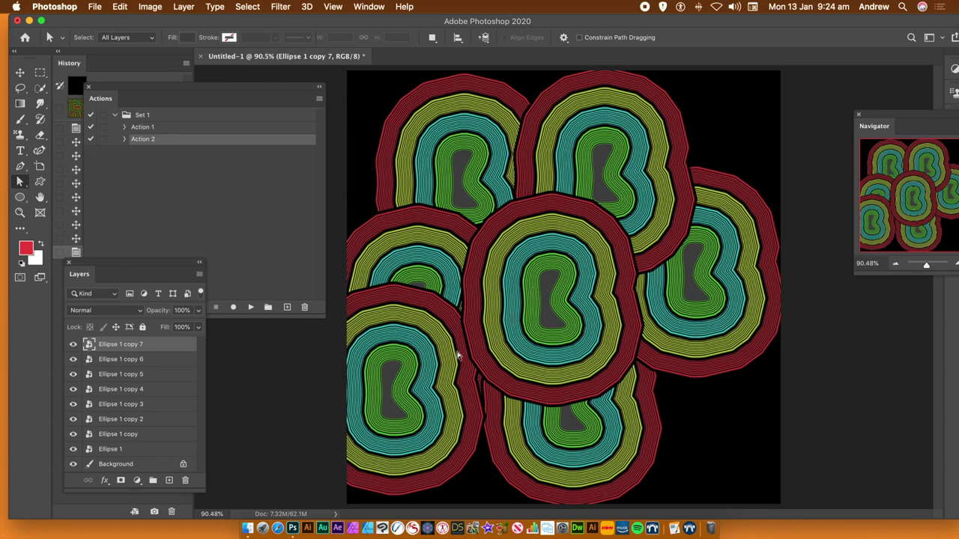
Revert the document to its opening state with only the black background
left_click(20, 73)
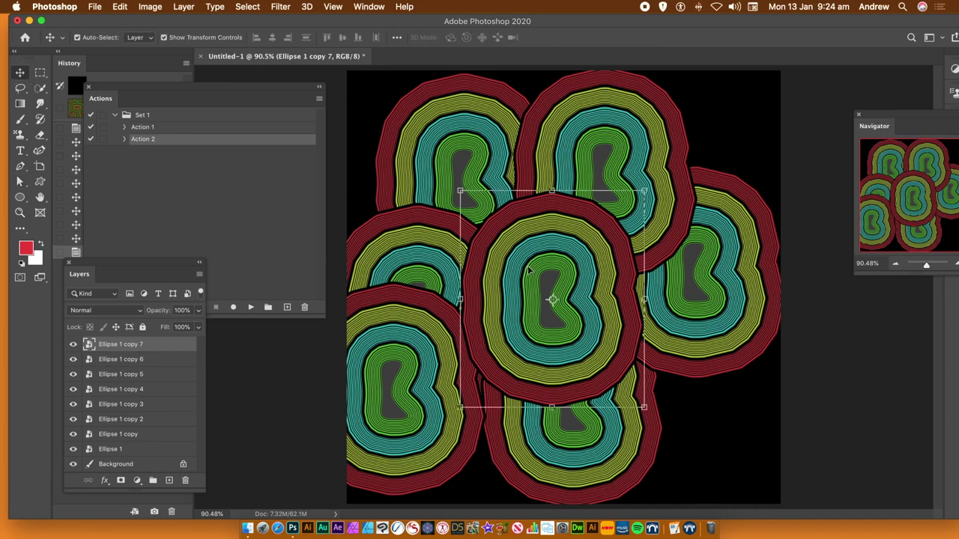
left_click(73, 86)
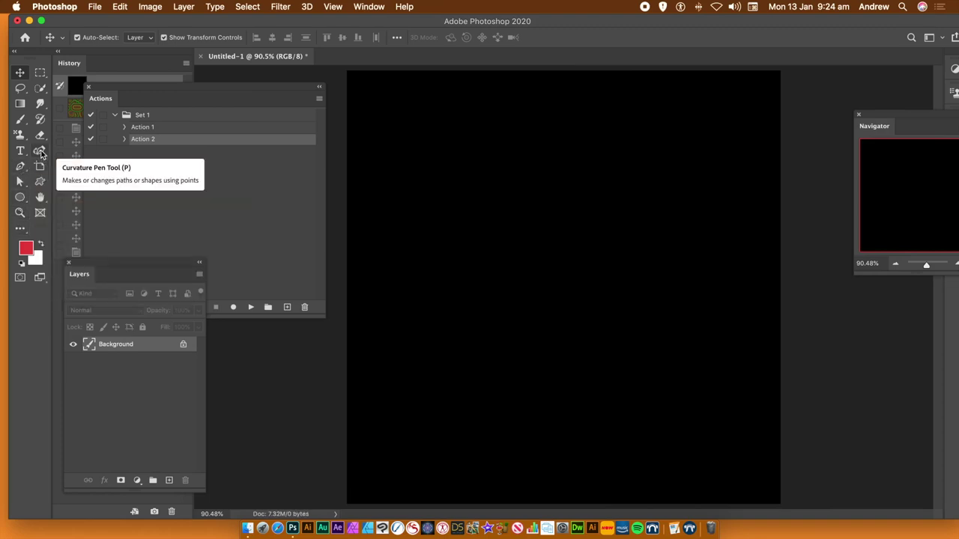
Draw a closed, rounded shape about 435 by 428 px with a notch facing right using the Curvature Pen, and run Action 2 on it
left_click(40, 150)
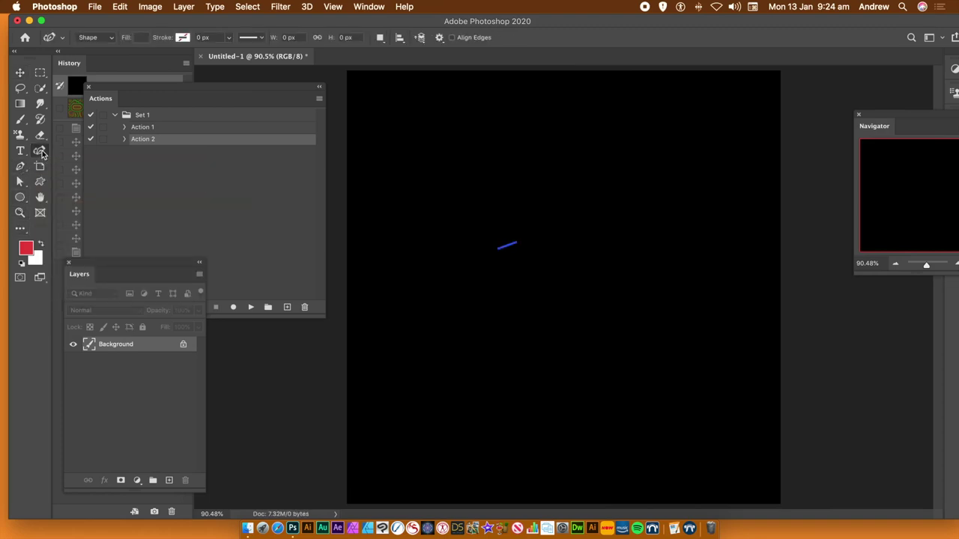
left_click(498, 274)
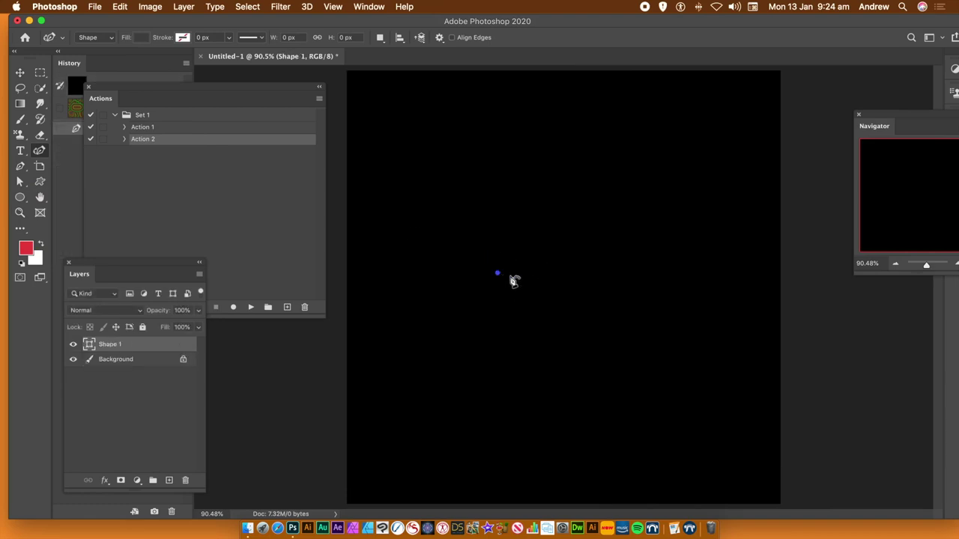
left_click(562, 298)
left_click(481, 327)
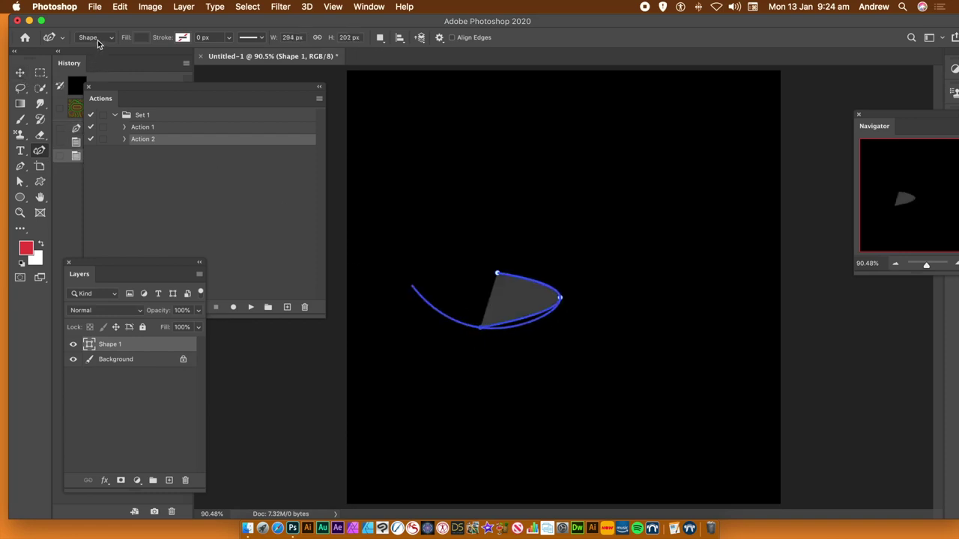
left_click(445, 283)
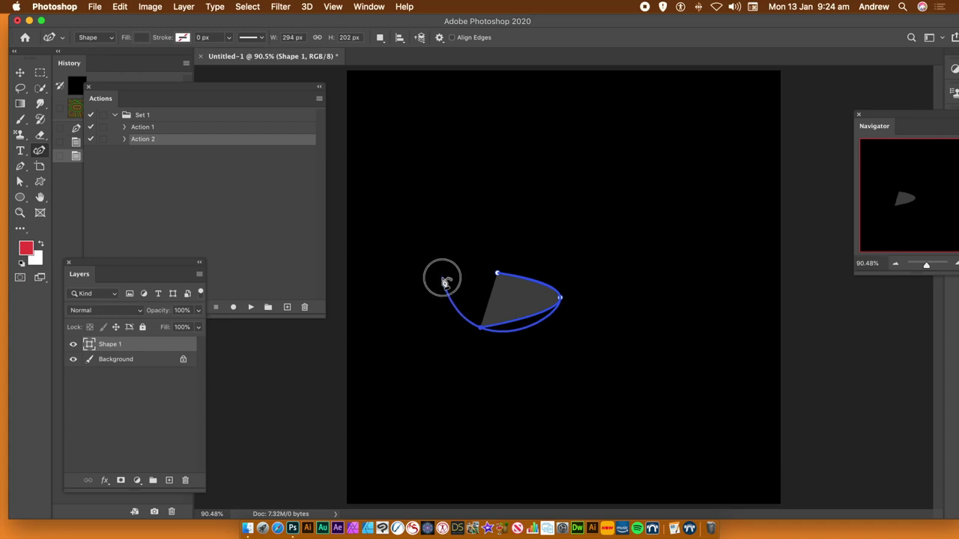
left_click(503, 216)
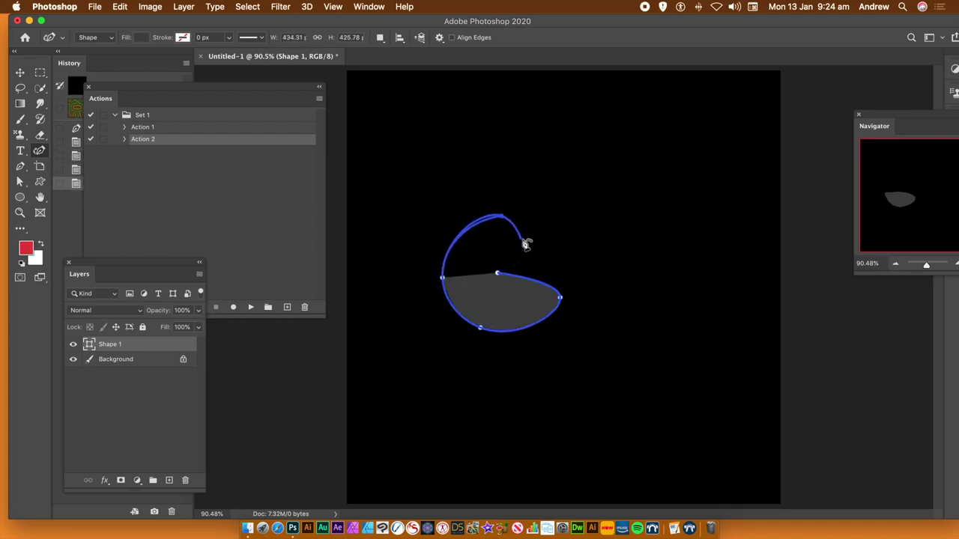
left_click(523, 240)
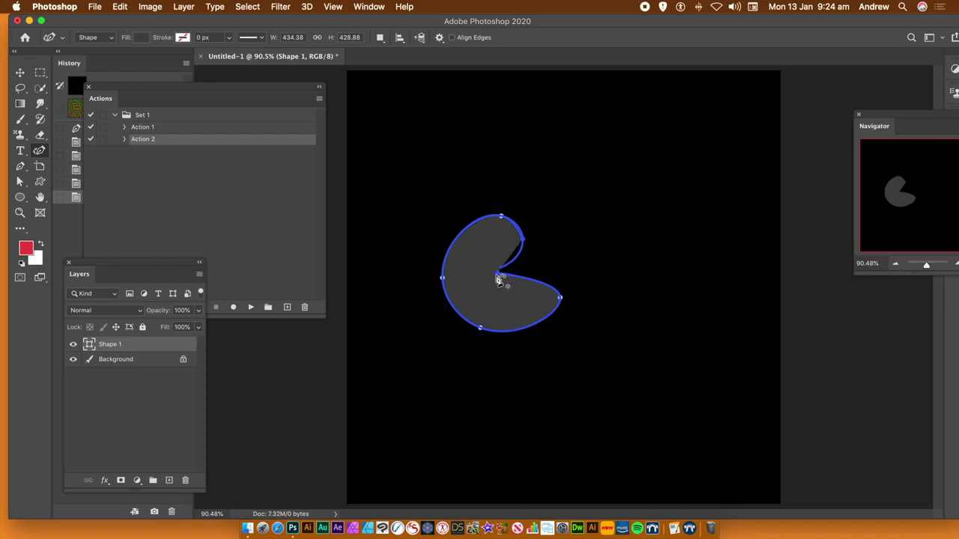
left_click(498, 278)
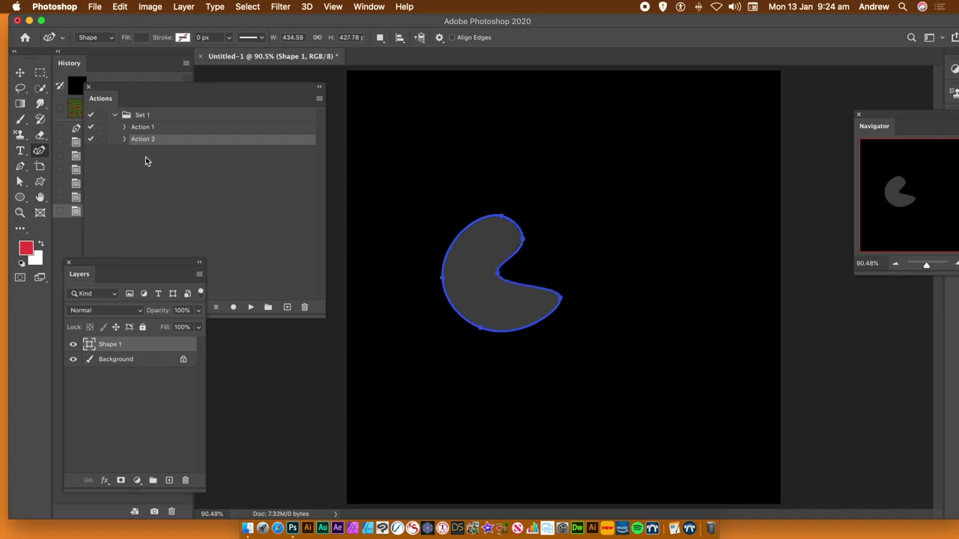
left_click(250, 307)
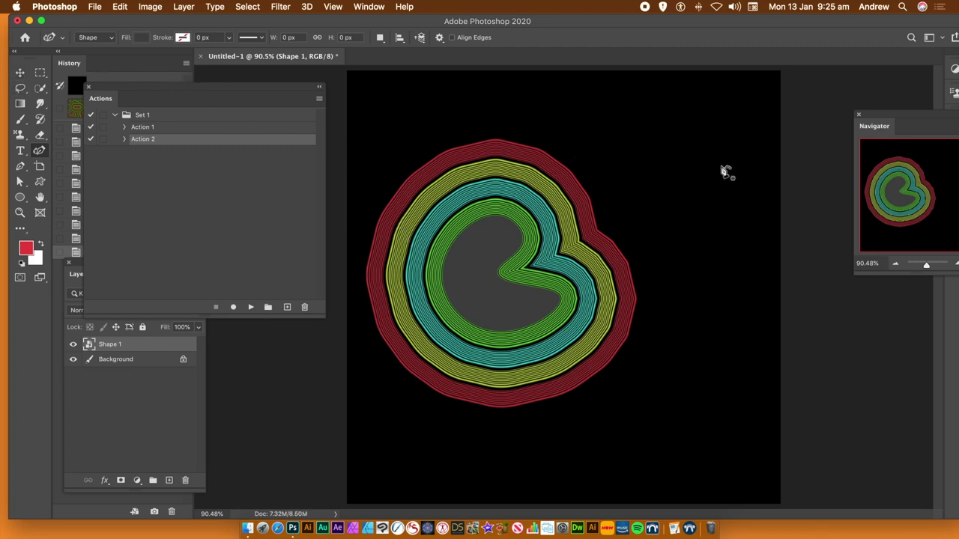
Draw a tall, curved bone-like shape about 435 by 972 px along the canvas's right side with the Curvature Pen and run Action 2 on it
left_click(689, 170)
left_click(625, 178)
left_click(656, 281)
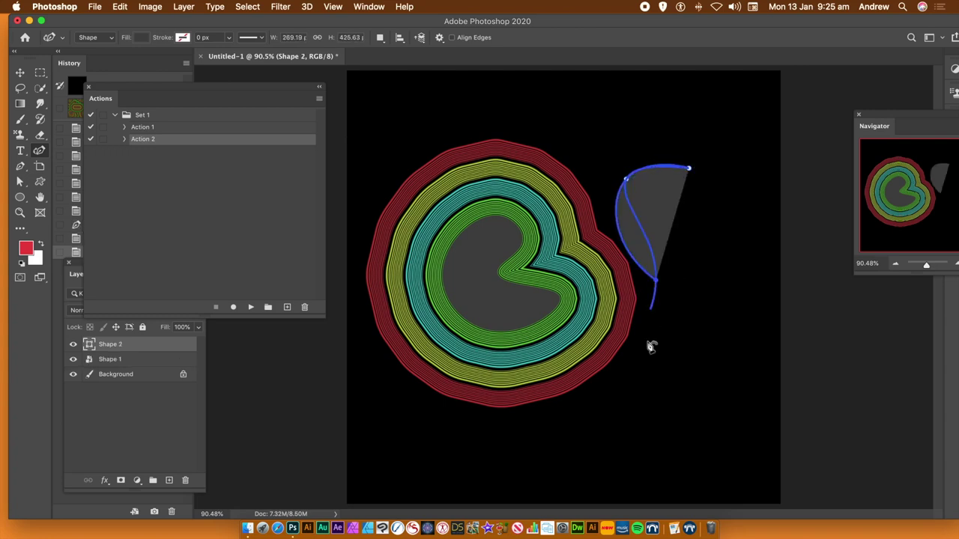
left_click(637, 401)
left_click(680, 426)
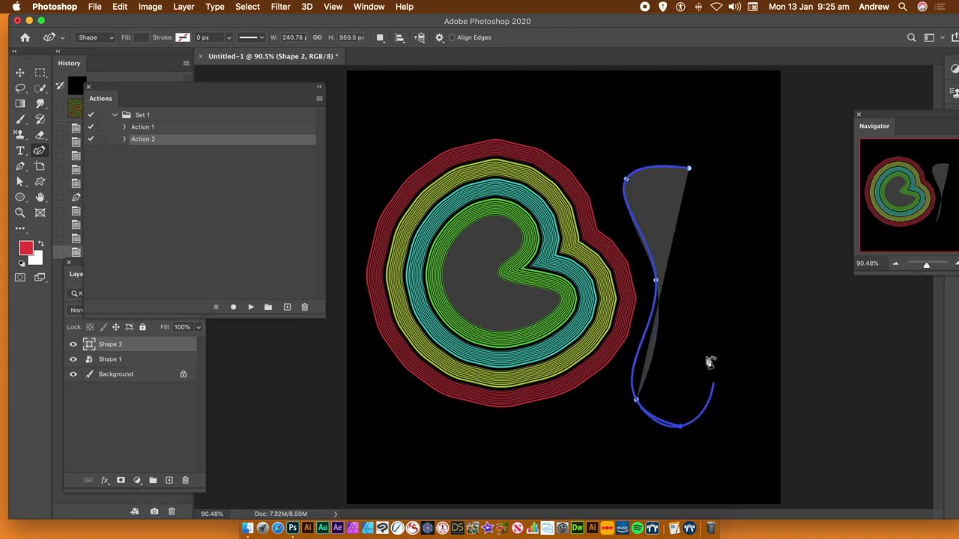
left_click(683, 330)
left_click(741, 253)
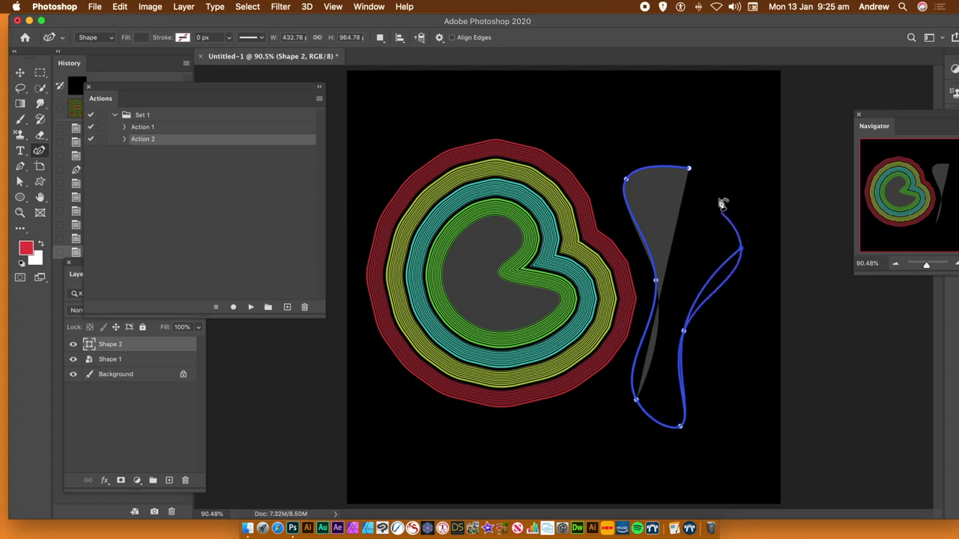
left_click(690, 170)
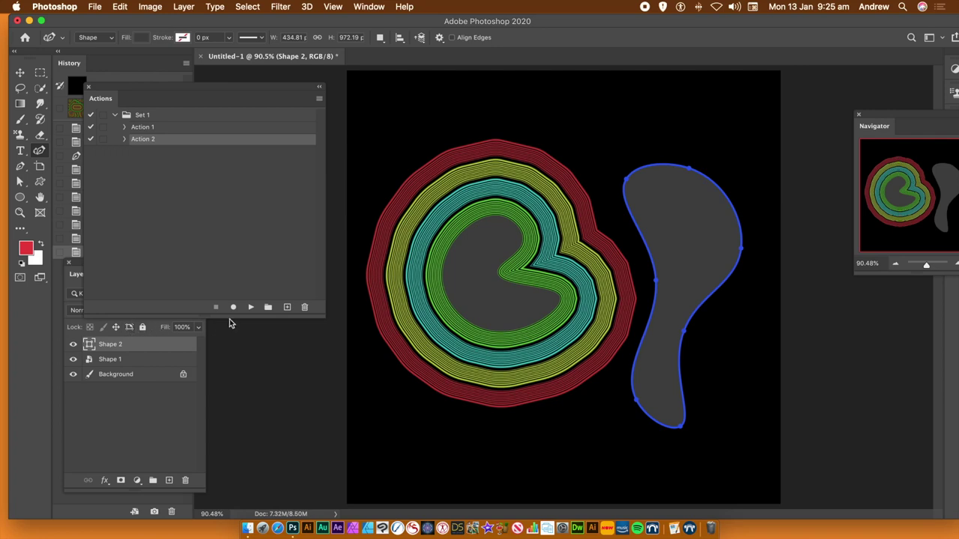
left_click(250, 308)
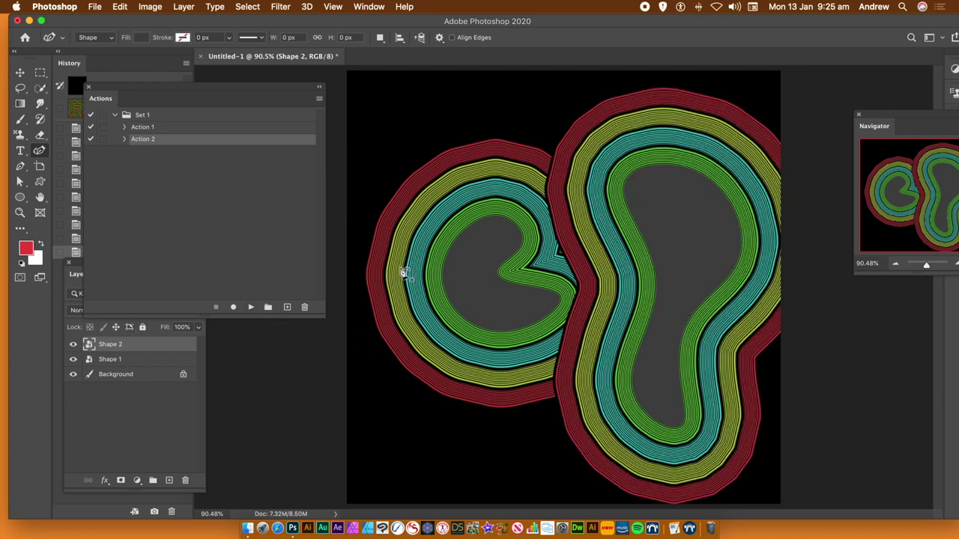
Draw a closed hook-shaped form about 1382 by 1078 px across the canvas's left and lower areas with the Curvature Pen and run Action 2 on it
left_click(417, 437)
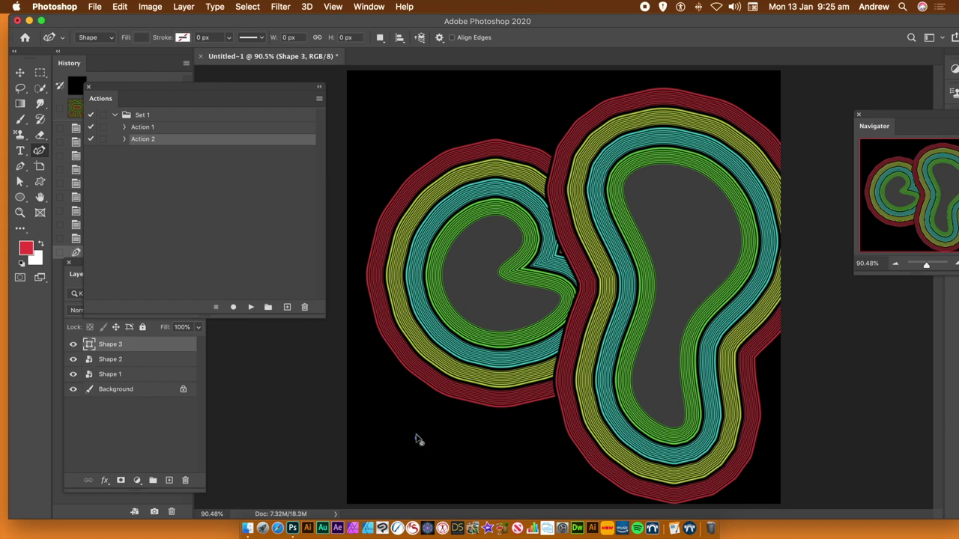
left_click(360, 255)
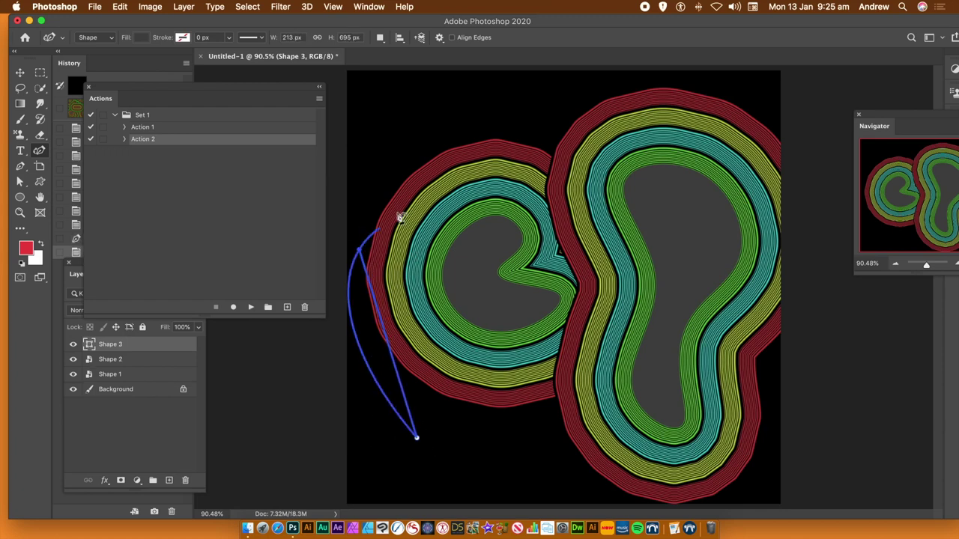
left_click(446, 203)
left_click(483, 350)
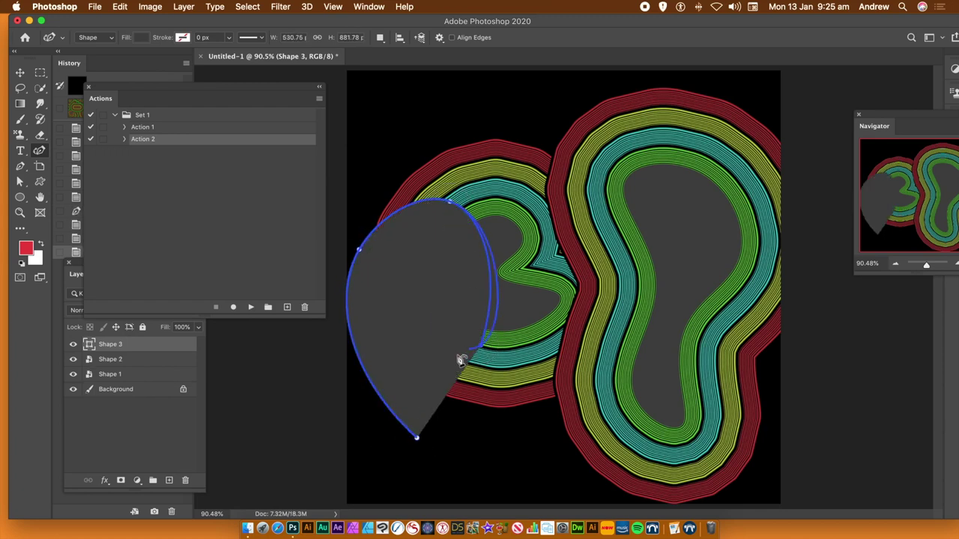
left_click(448, 262)
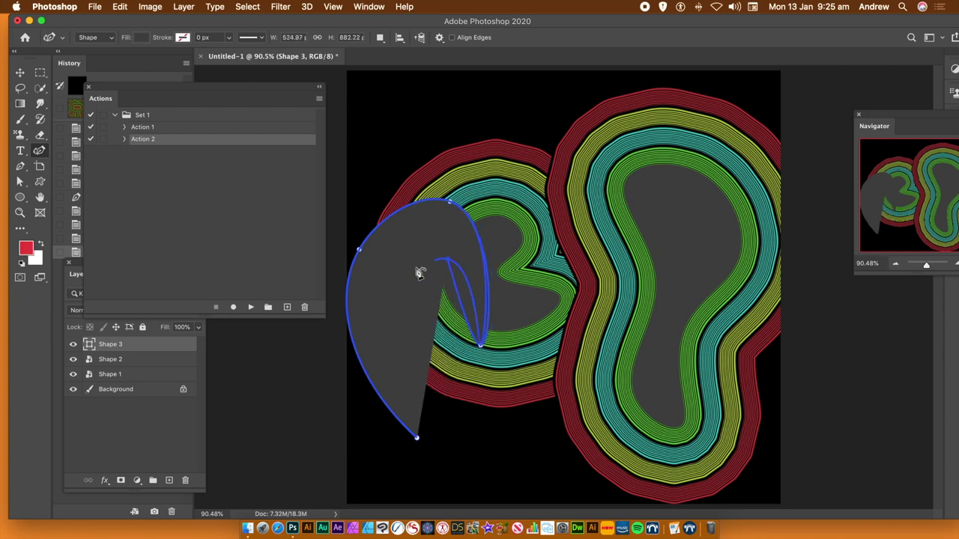
left_click(403, 286)
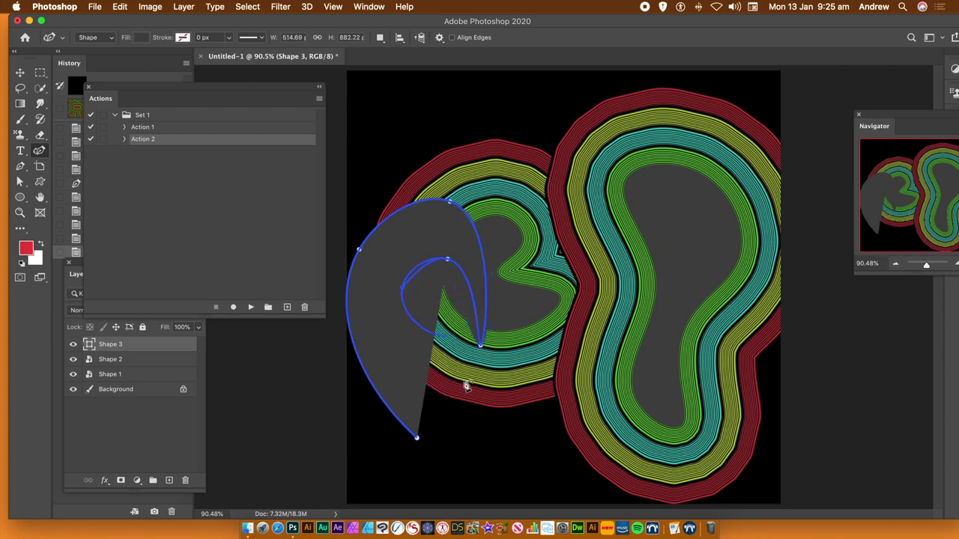
left_click(495, 432)
left_click(636, 336)
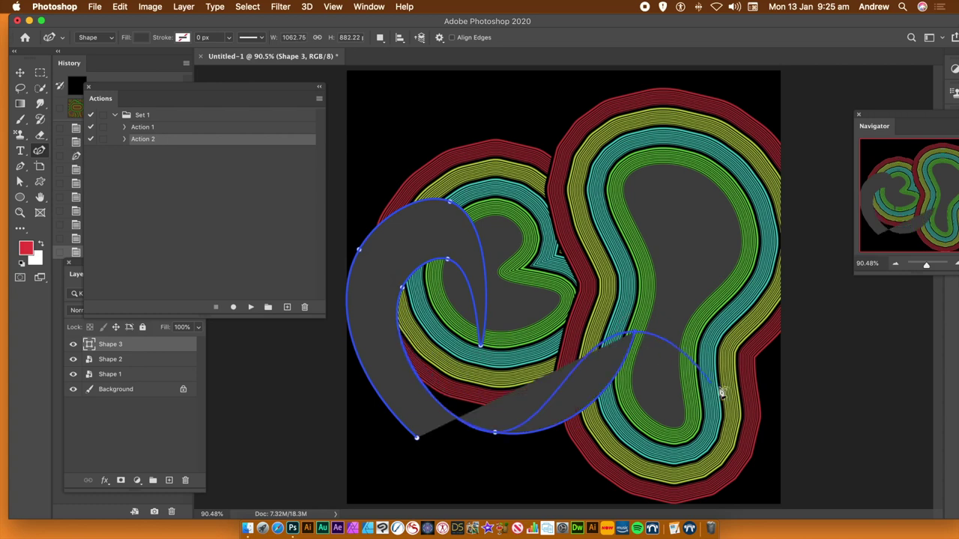
left_click(722, 391)
left_click(498, 484)
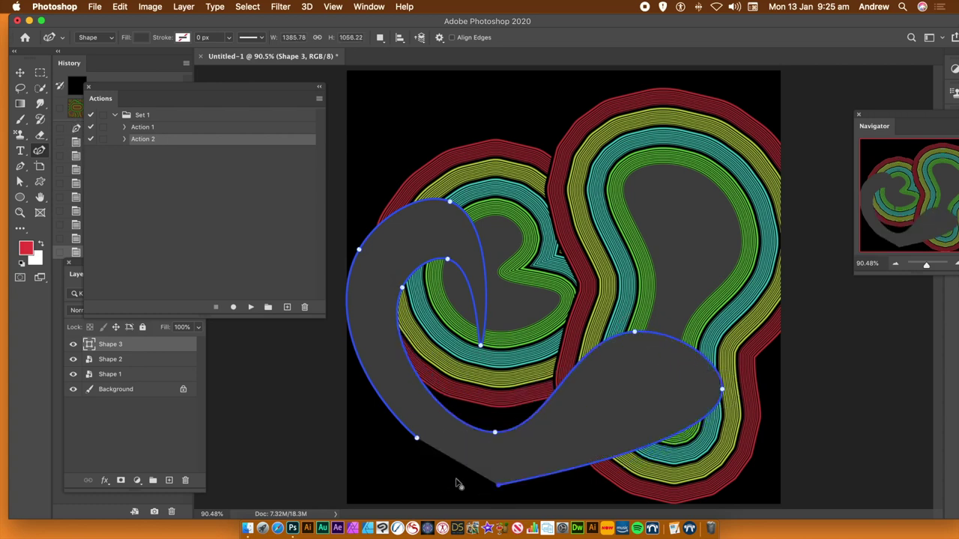
left_click(421, 442)
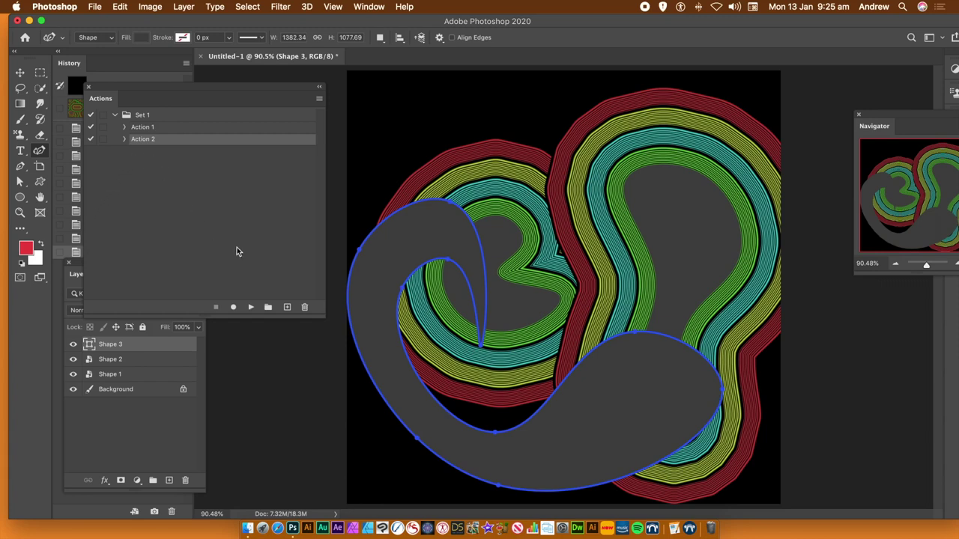
left_click(251, 307)
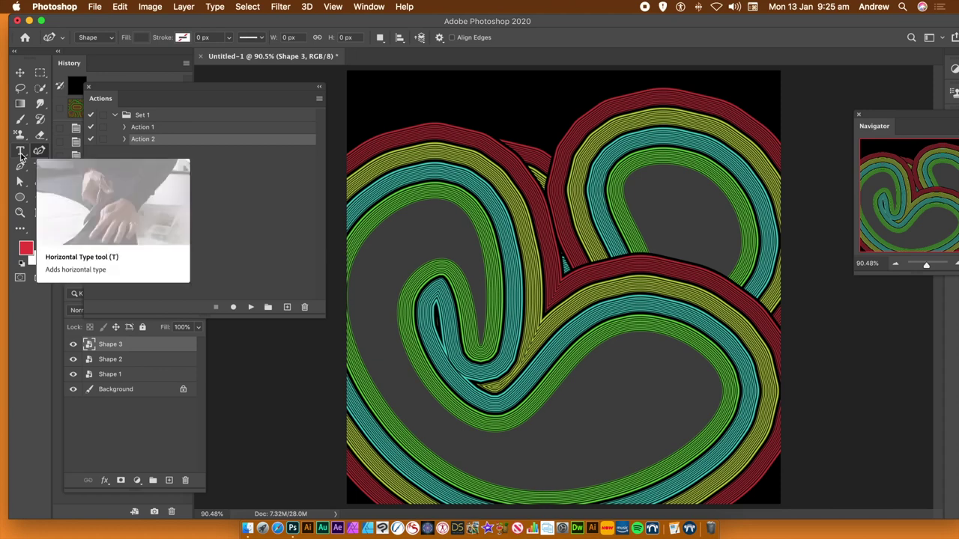
Add the letter L in 16 pt Arial Black, scale it to about 1214%, and place it near the canvas centre
left_click(21, 153)
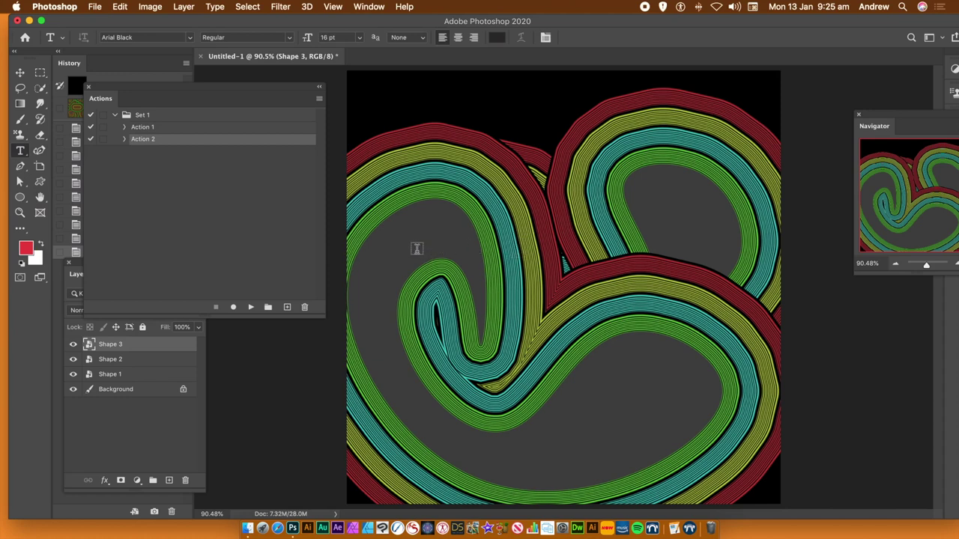
left_click(417, 249)
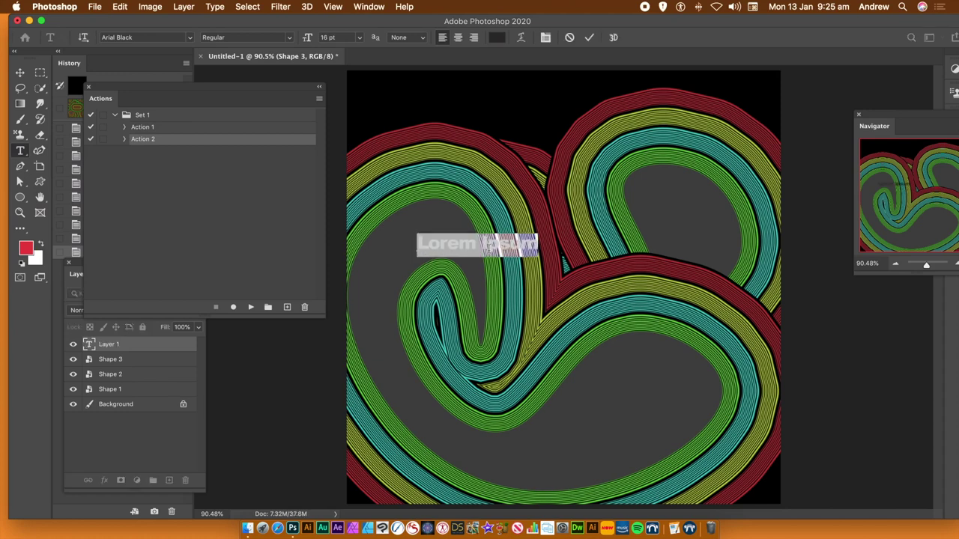
key("BackSpace")
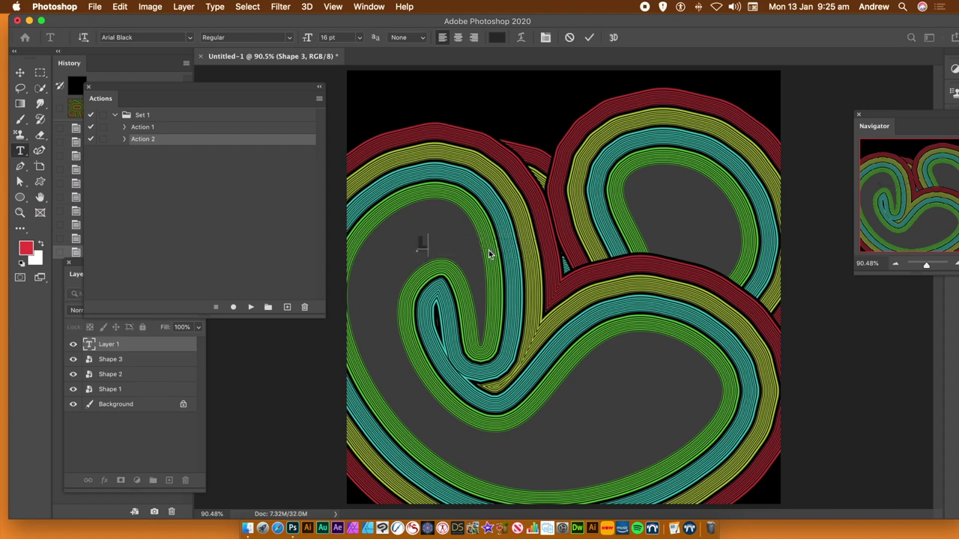
left_click(22, 75)
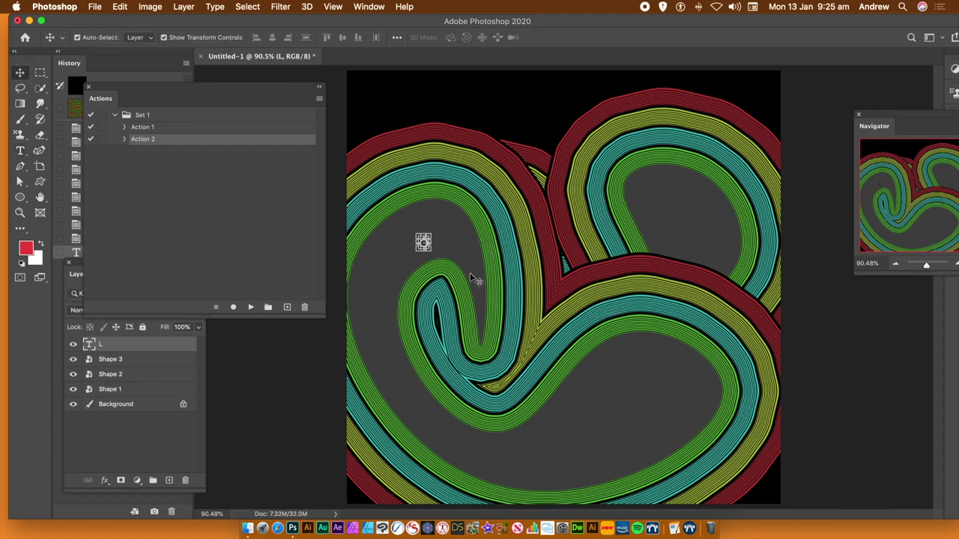
left_click_drag(427, 251, 648, 437)
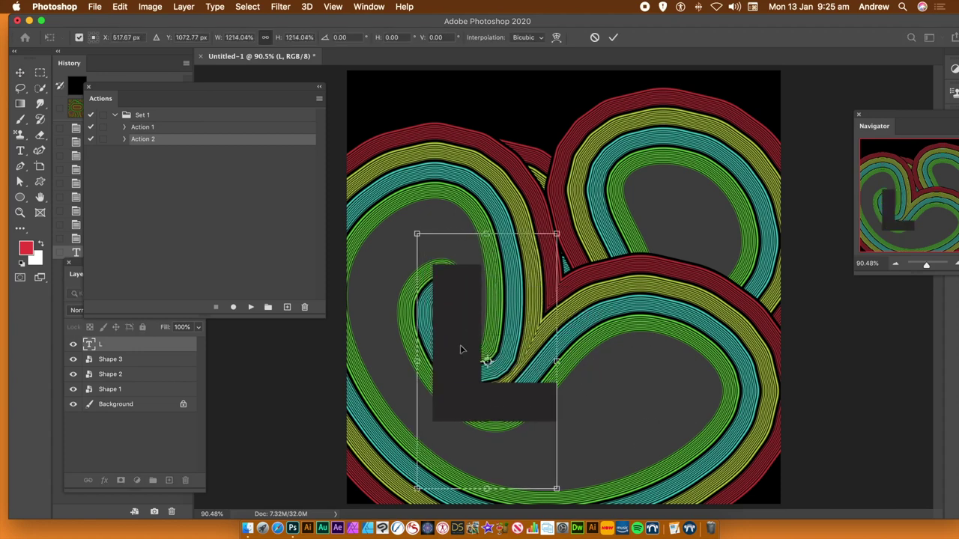
left_click_drag(461, 325, 524, 259)
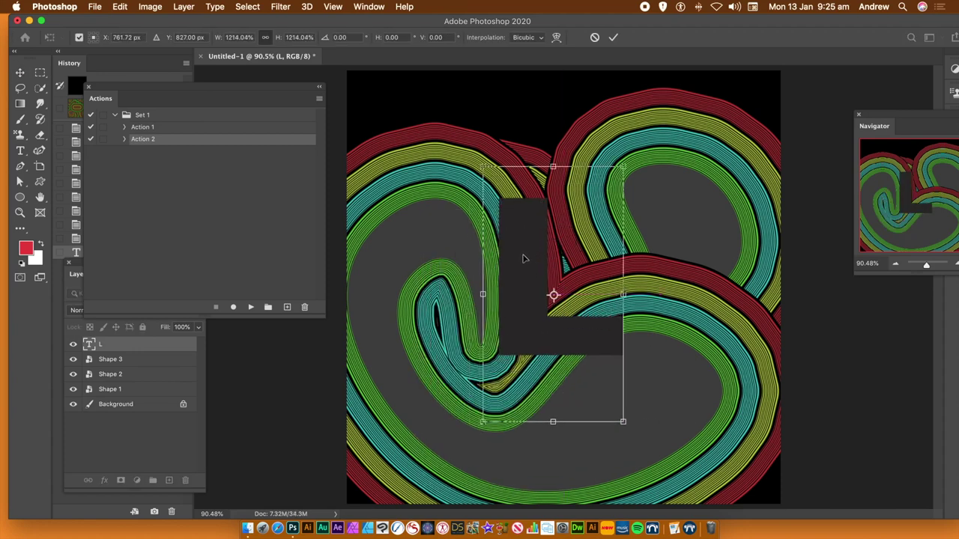
key("Return")
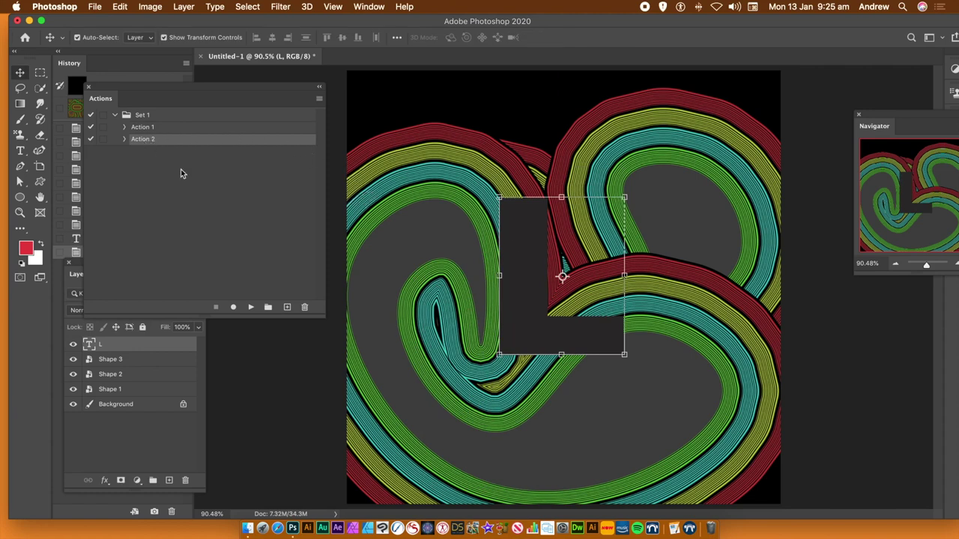
Run Action 2 on the letter L and move the banded letter to the canvas's upper-left corner
left_click(250, 308)
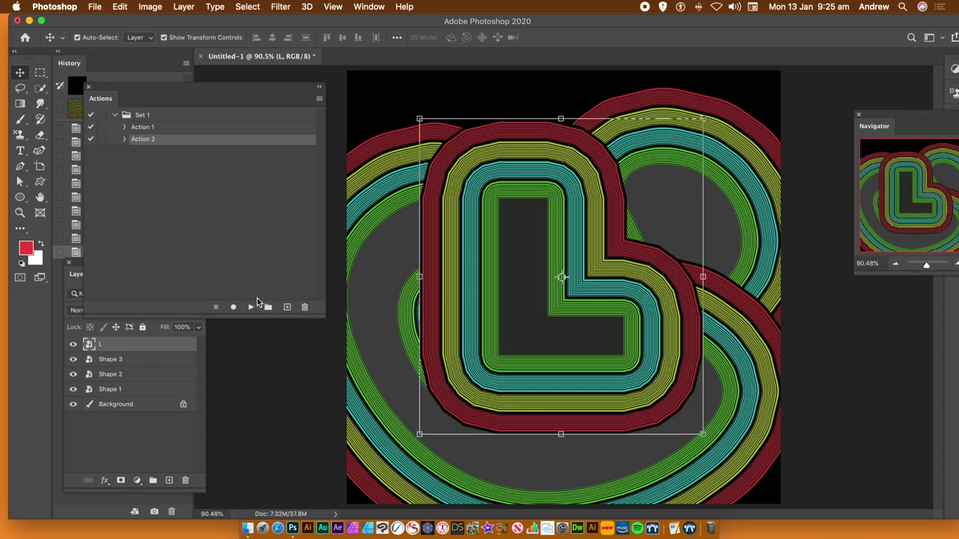
left_click_drag(552, 215, 445, 156)
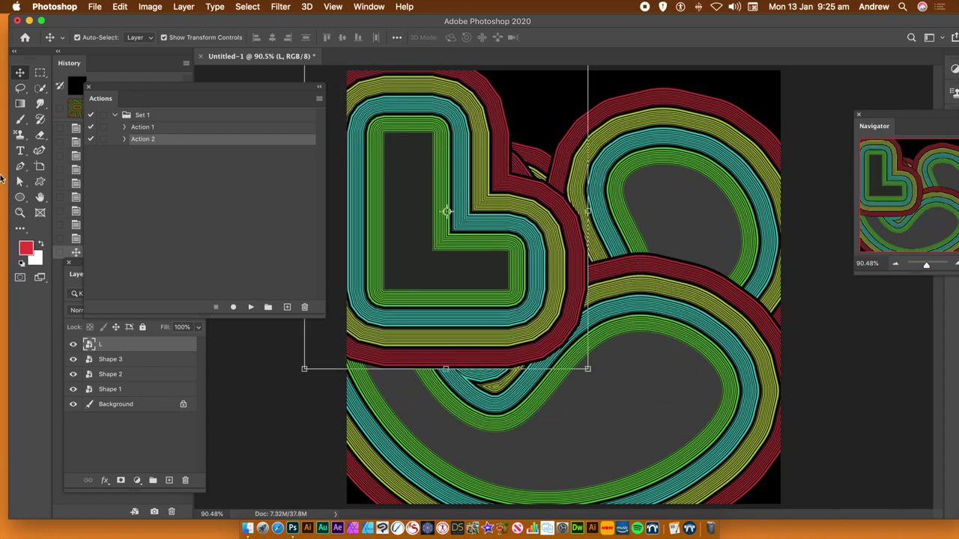
Add the letter E in 16 pt Arial Black to the lower right of the banded L
left_click(20, 151)
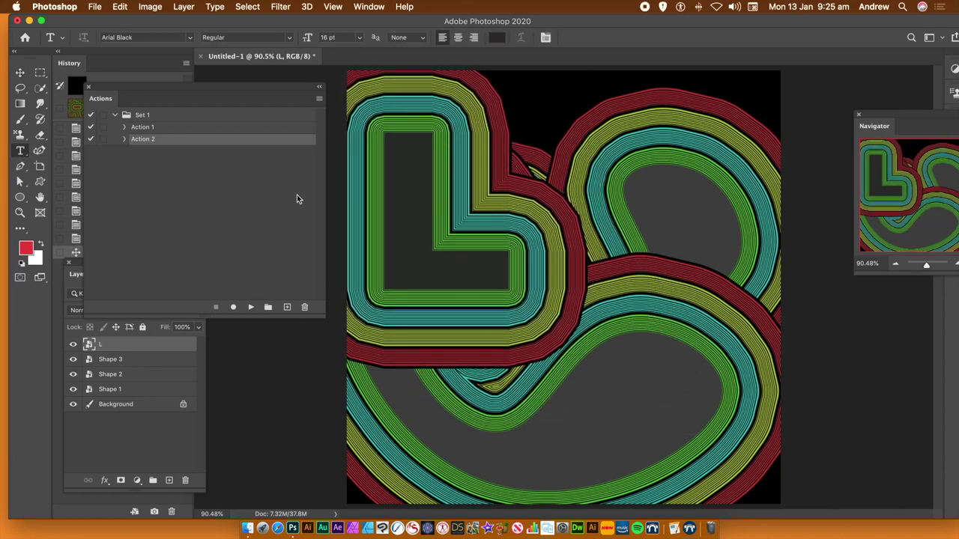
left_click(602, 334)
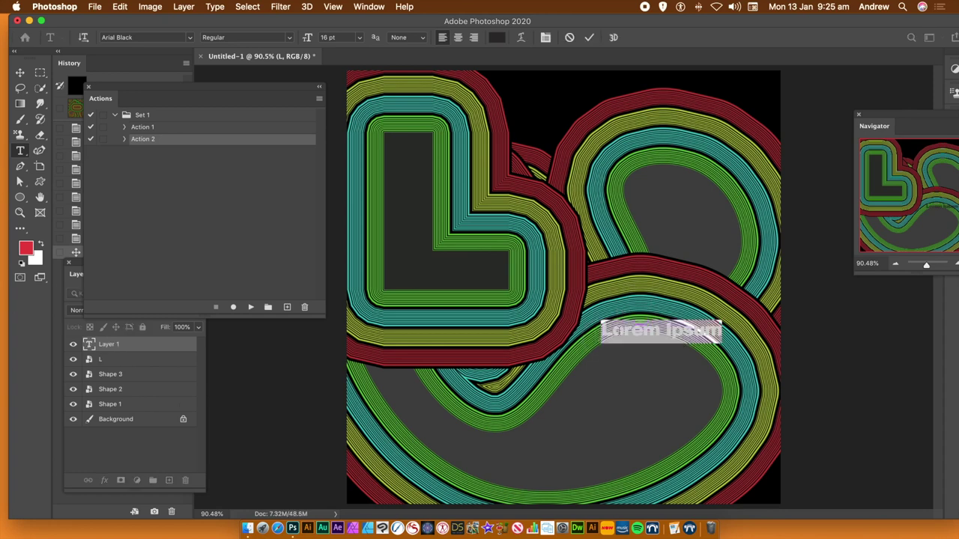
type("E")
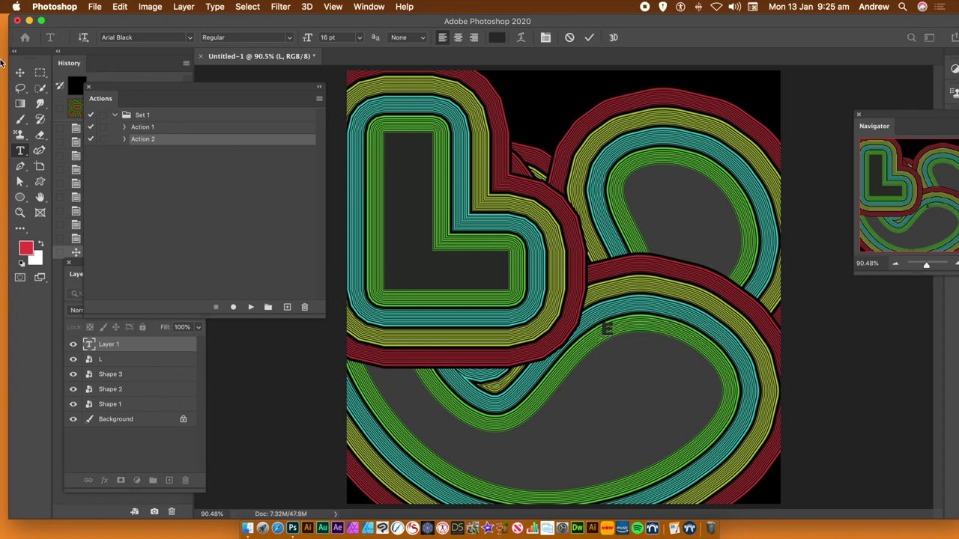
left_click(21, 72)
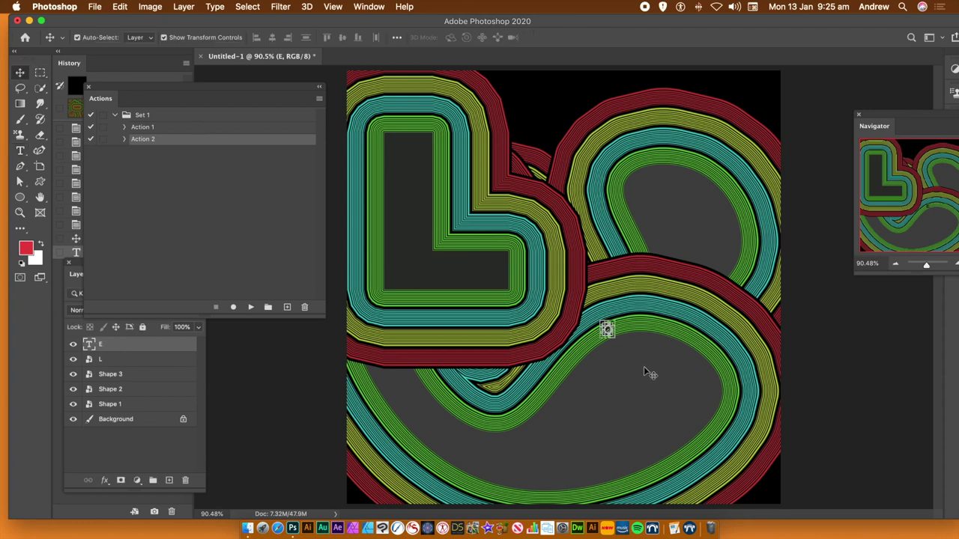
Scale the letter E to about 768% over the lower-right part of the banded L and run Action 2 on it
key("super+t")
left_click_drag(612, 338, 702, 430)
left_click_drag(640, 348, 535, 265)
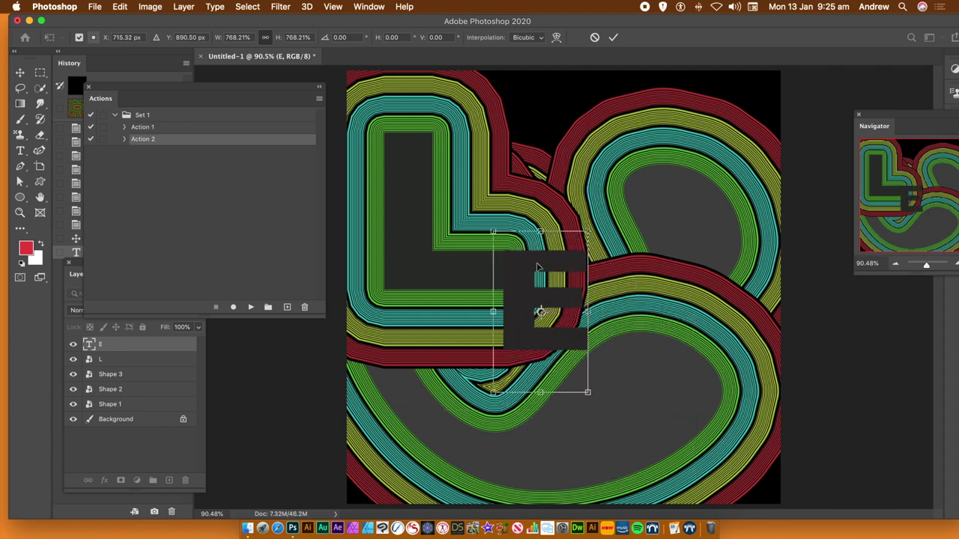
key("Return")
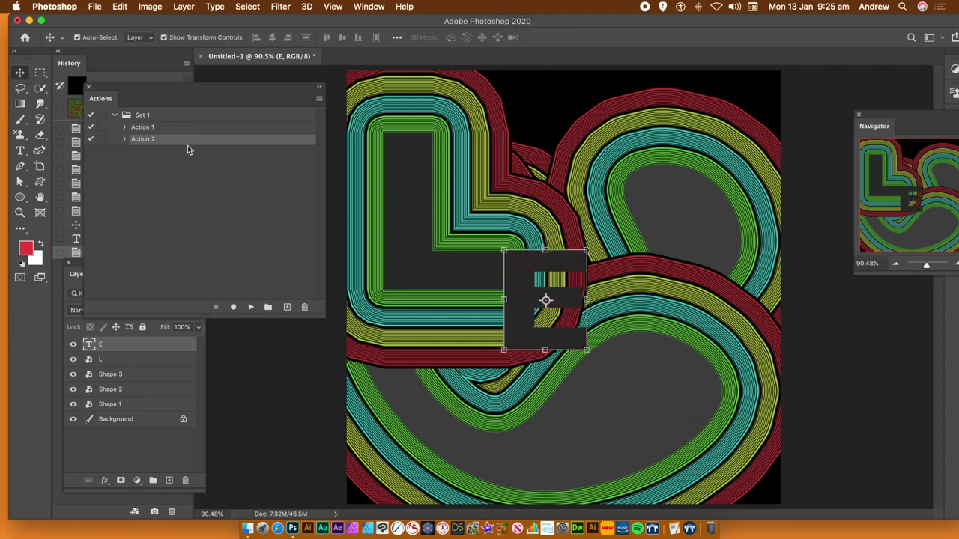
left_click(248, 307)
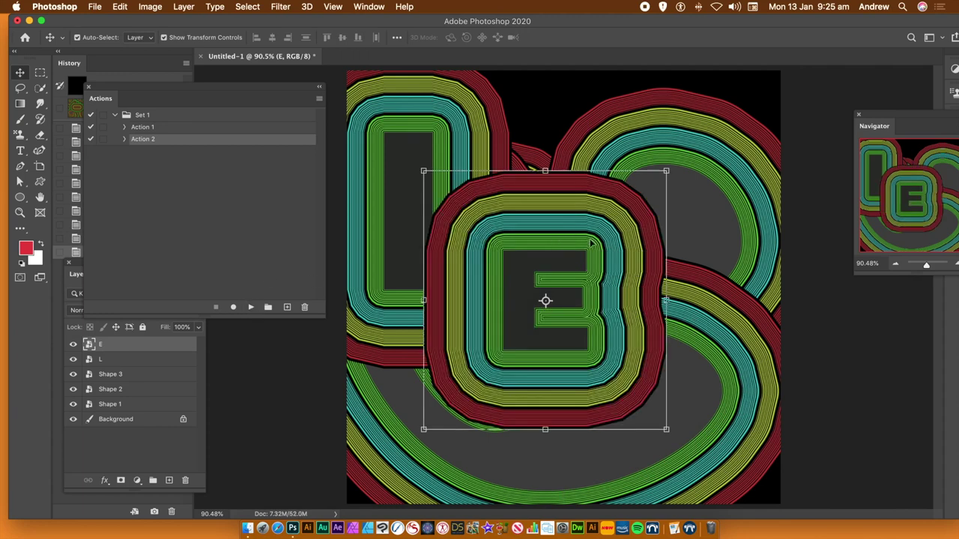
Move the banded E to the canvas's lower middle and place two duplicates of it, one at the lower left and one right of the L
left_click_drag(567, 254, 673, 200)
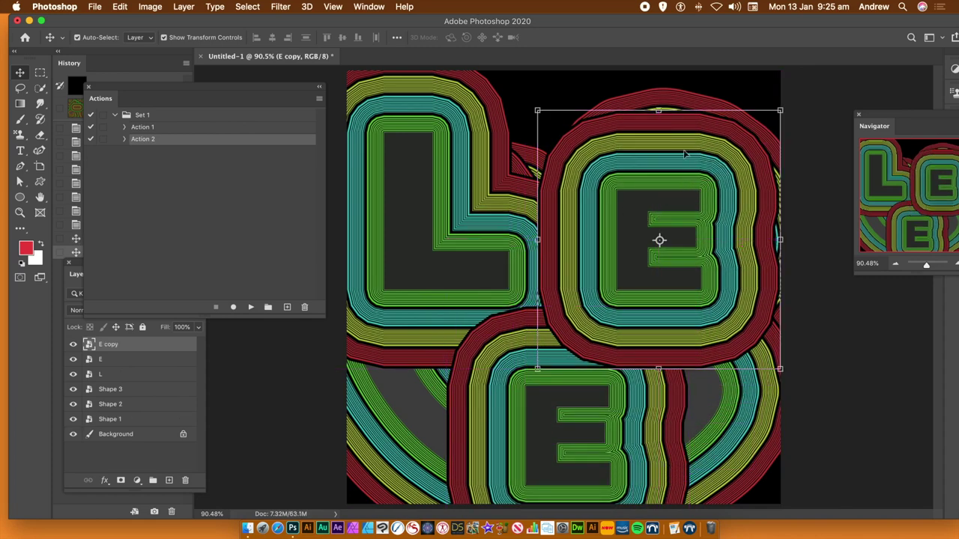
left_click_drag(654, 191, 422, 371)
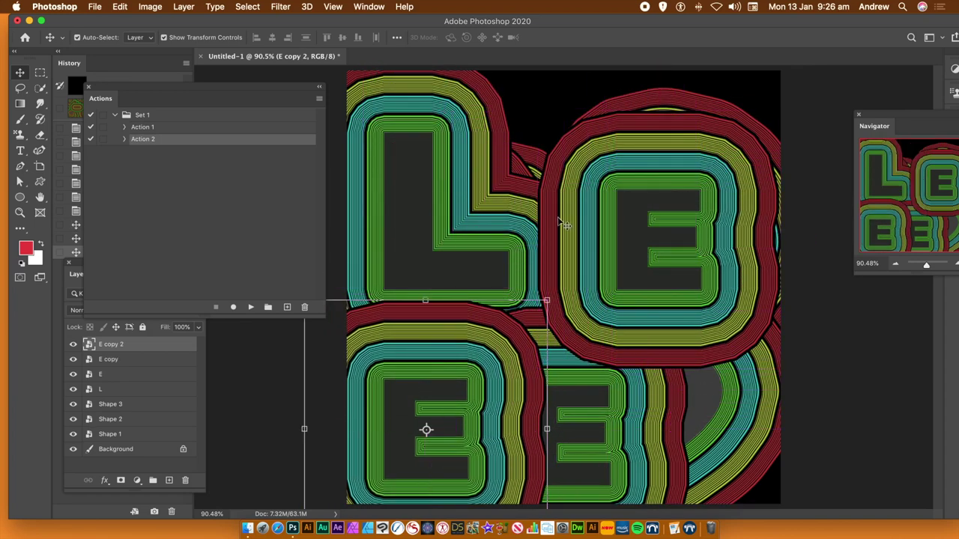
left_click(554, 109)
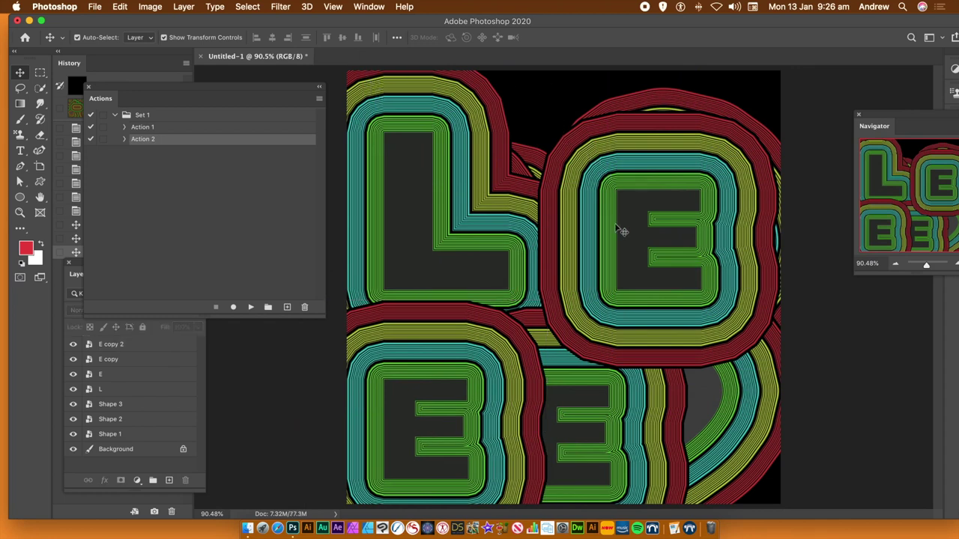
left_click(649, 227)
mouse_move(626, 190)
left_mouse_down()
mouse_move(571, 195)
mouse_move(612, 191)
left_mouse_up()
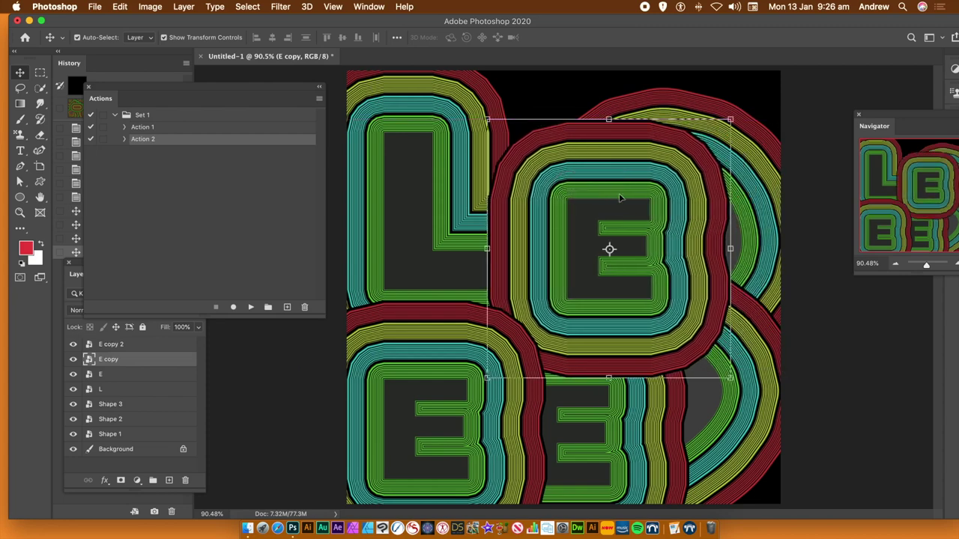
Taper the E copy beside the L towards its left side with a Perspective transform, and place it reduced and rotated inside the upper-right loop
left_click(120, 7)
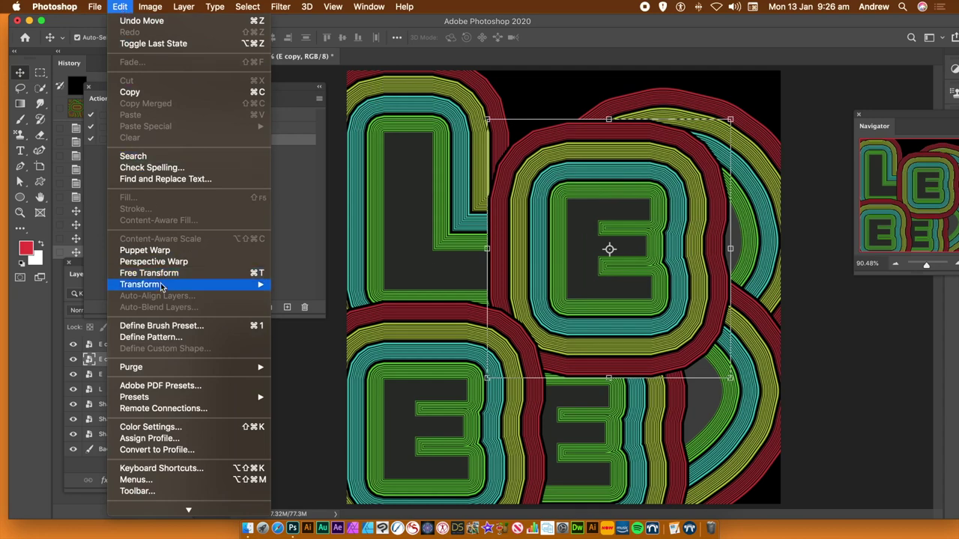
mouse_move(162, 290)
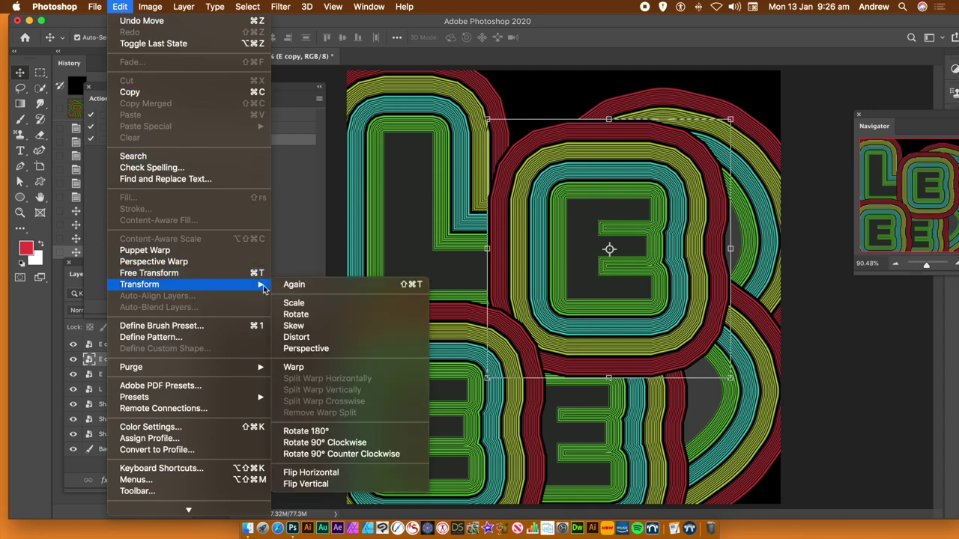
left_click(306, 350)
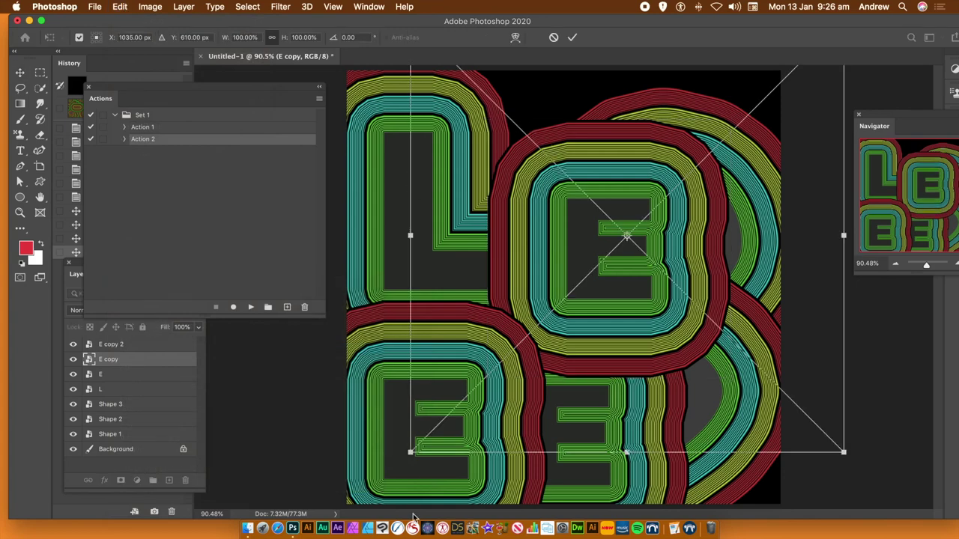
left_click_drag(411, 452, 441, 262)
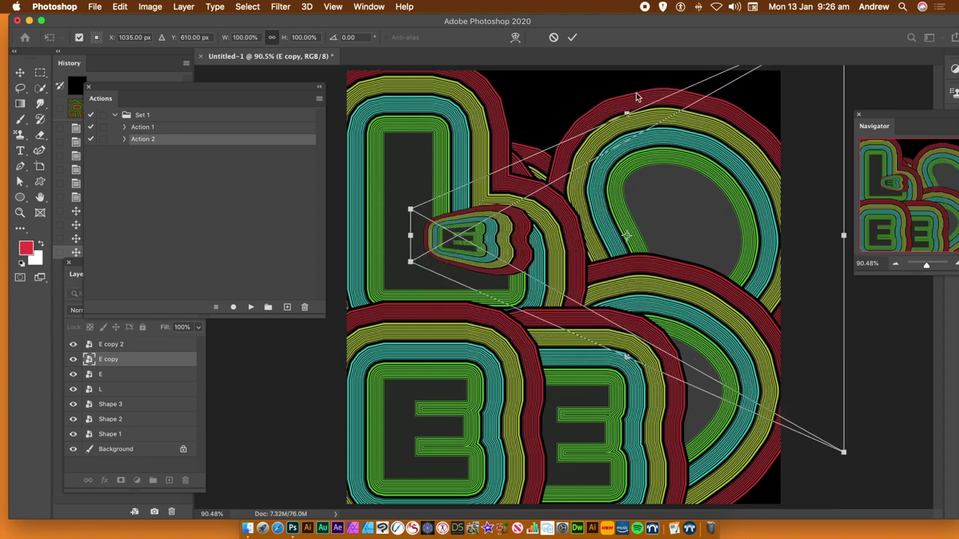
left_click(573, 37)
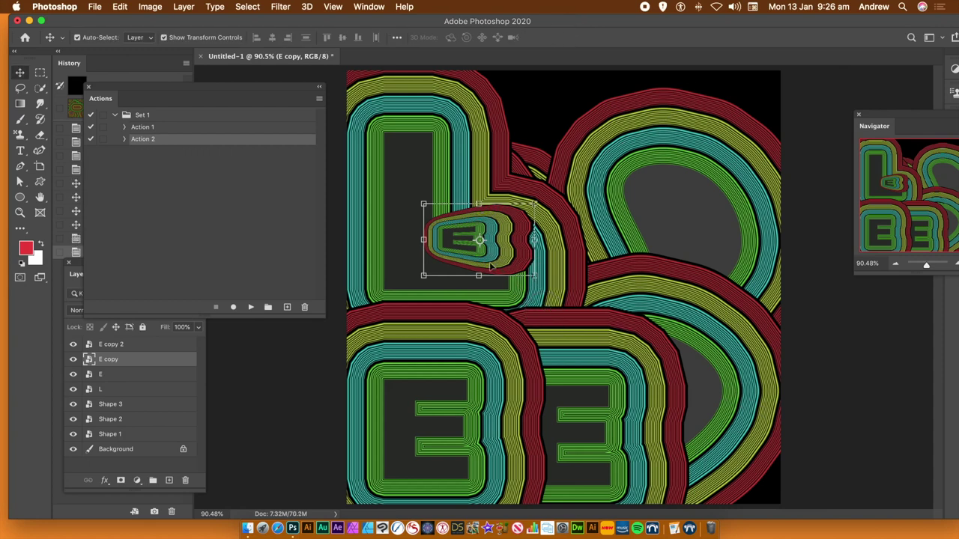
left_click_drag(424, 196, 600, 182)
key("Return")
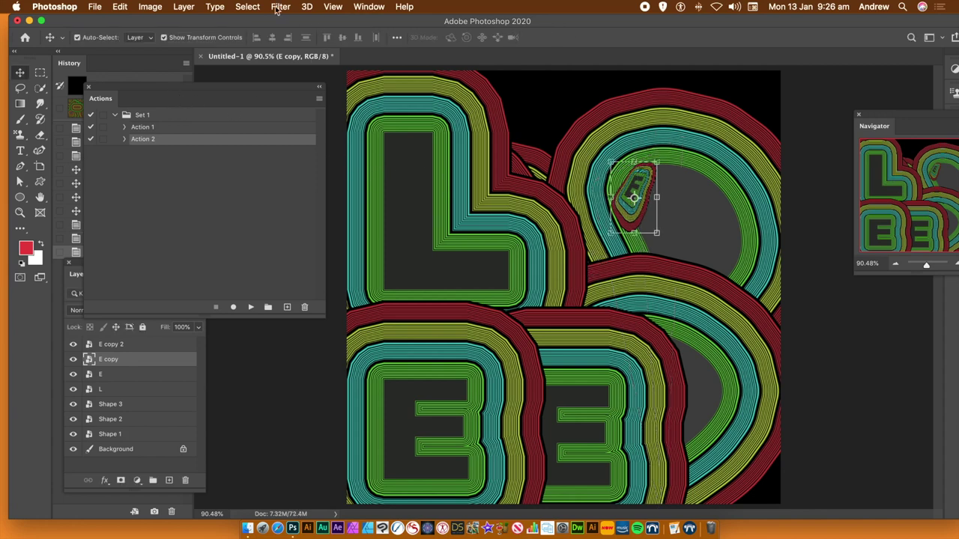
left_click(184, 7)
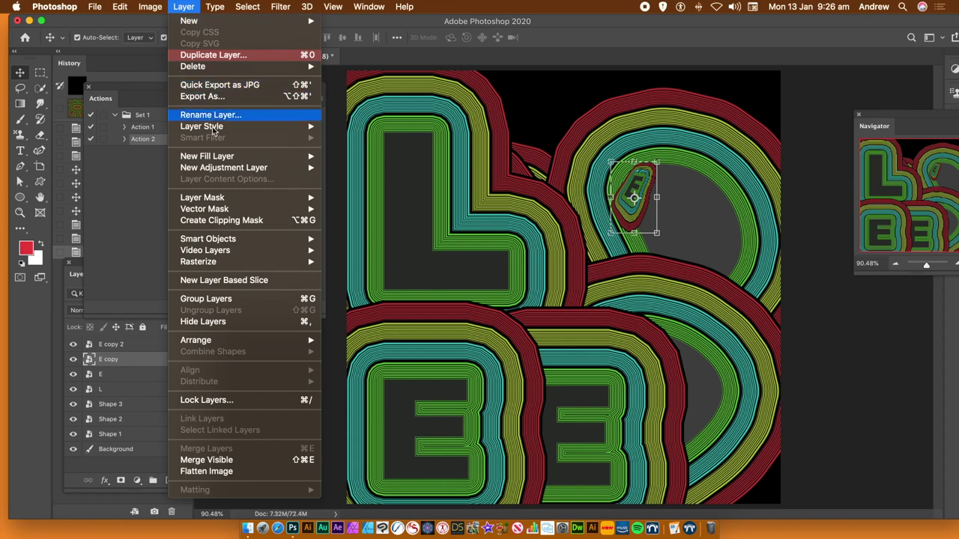
mouse_move(227, 128)
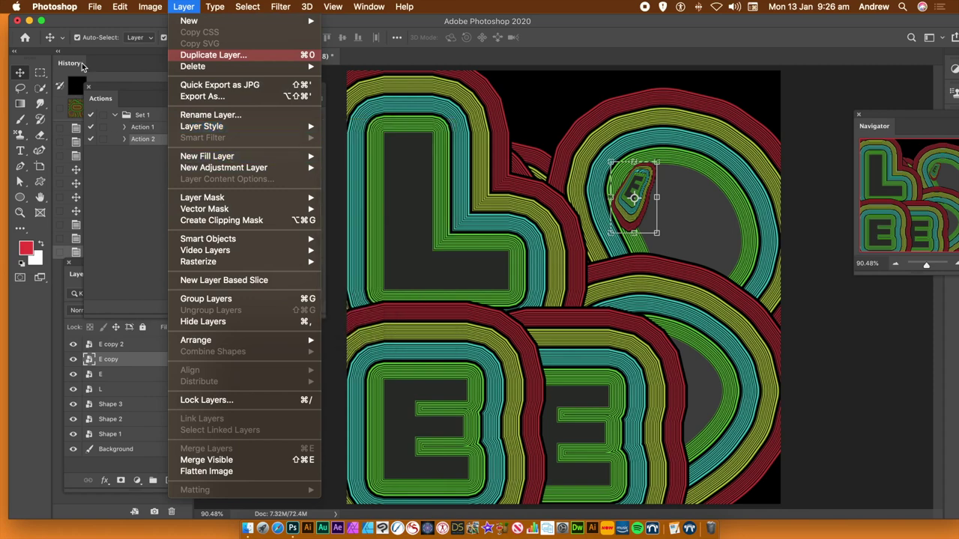
mouse_move(149, 8)
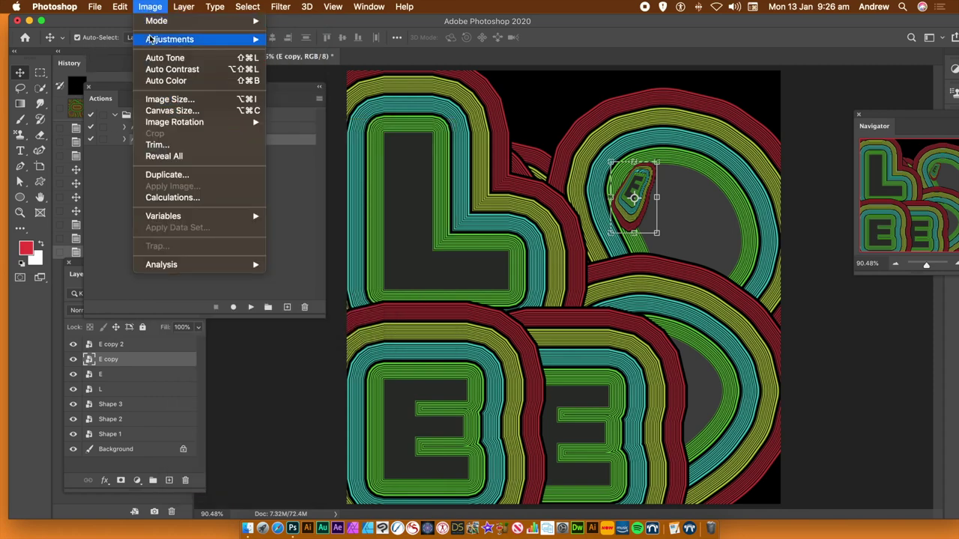
mouse_move(152, 39)
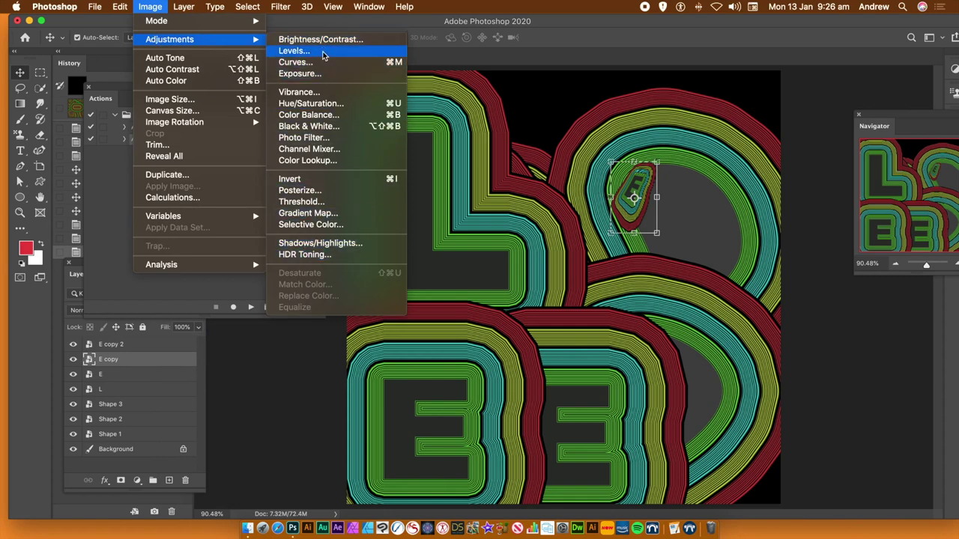
Activate the Custom Shape tool in Shape mode for drawing a preset shape
left_click(40, 183)
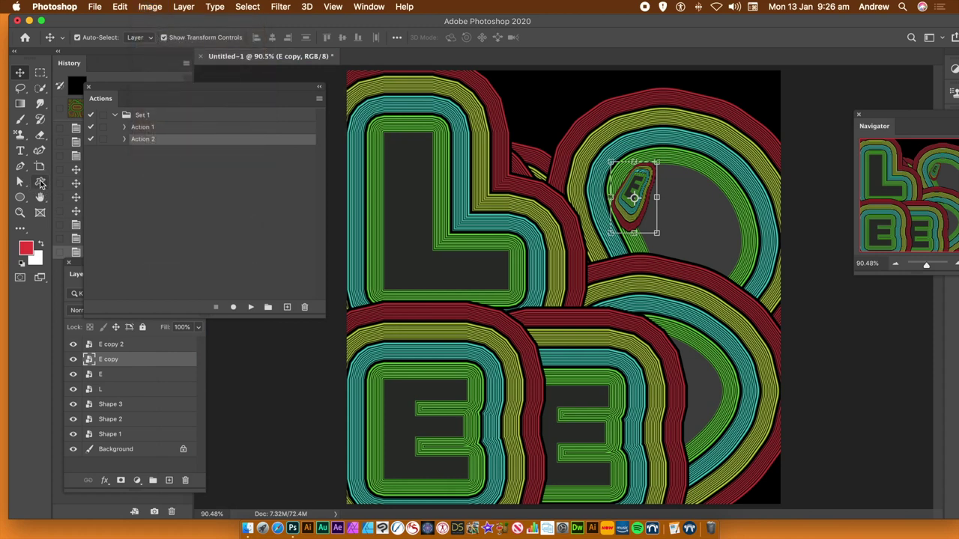
left_click(40, 183)
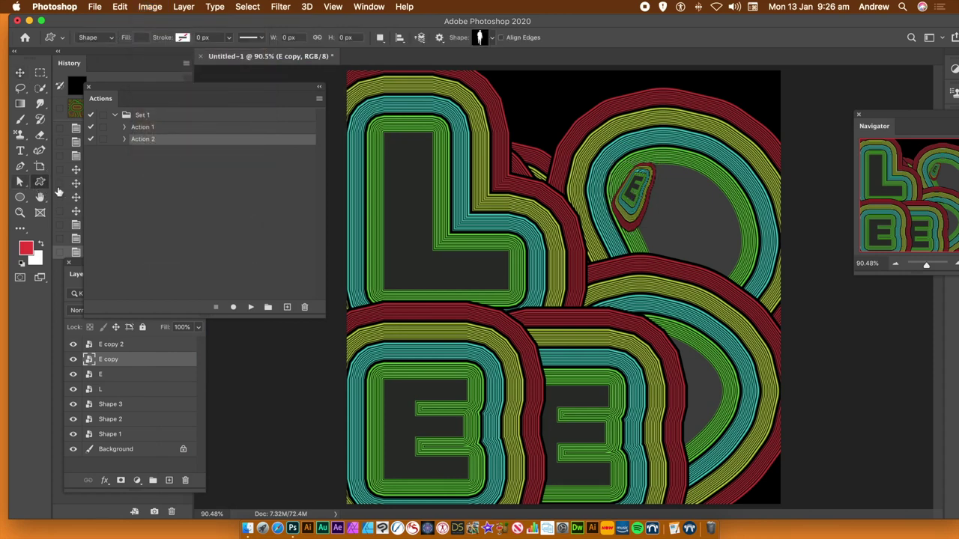